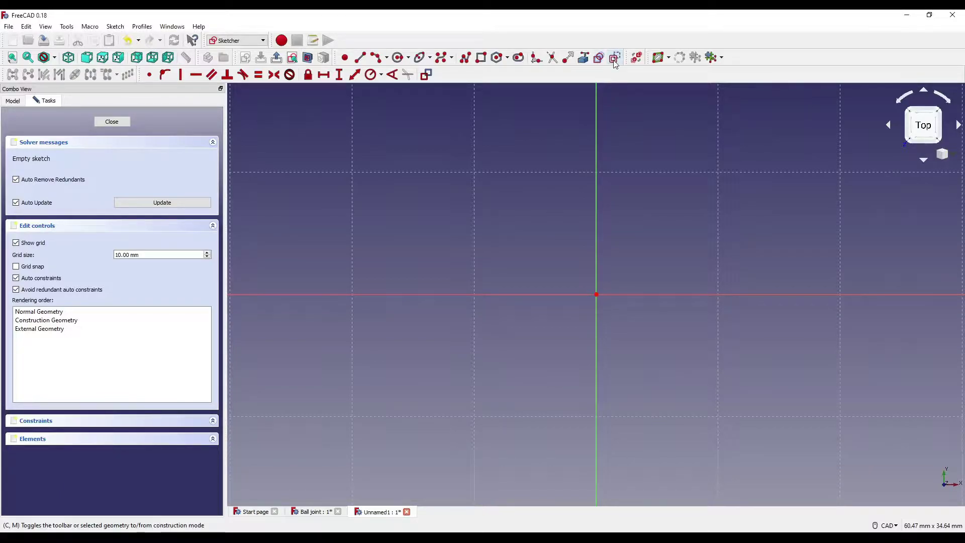
# Step: Draw a construction circle of about 20 mm radius centred on the sketch origin
pyautogui.click(398, 57)
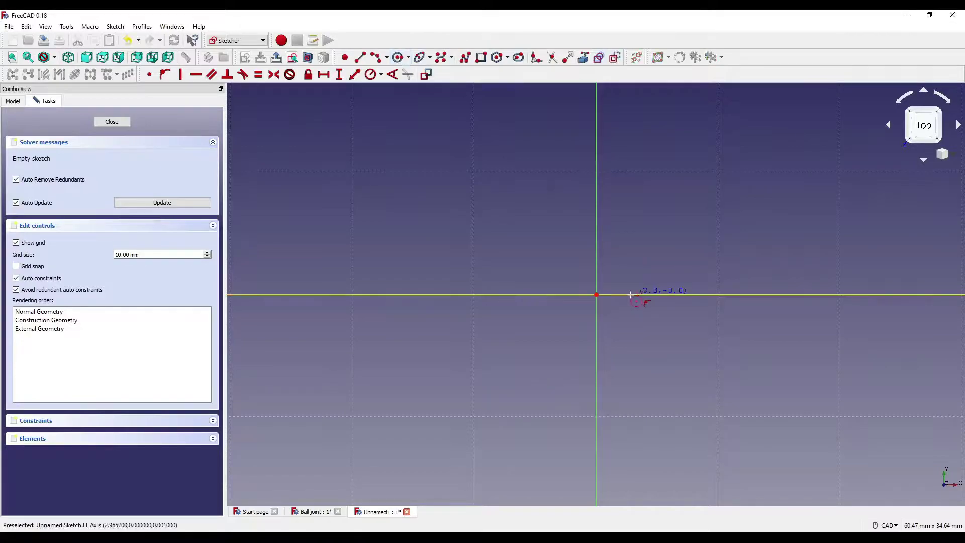
pyautogui.click(596, 294)
pyautogui.click(807, 424)
# Step: Constrain the construction circle's radius to 140 mm
pyautogui.scroll(-6, 625, 319)
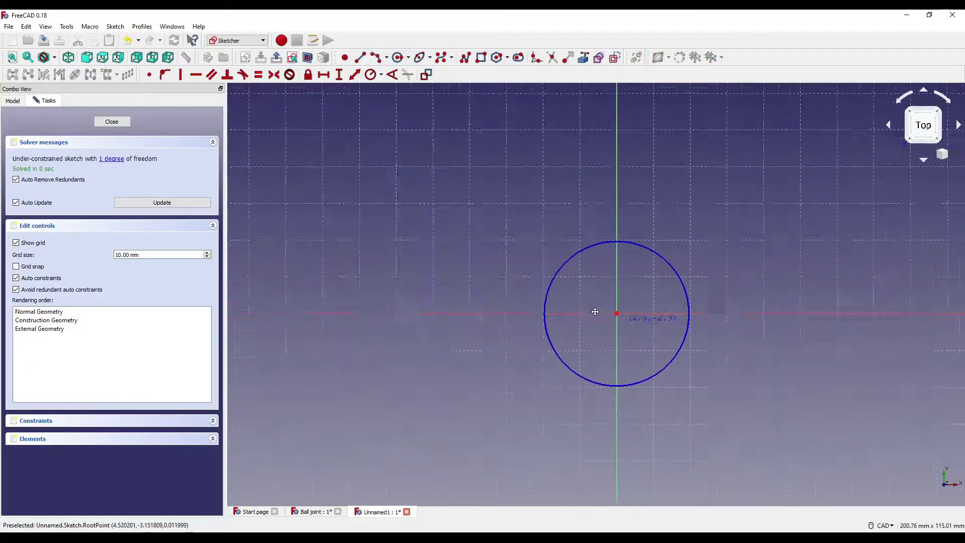
pyautogui.click(369, 75)
pyautogui.click(605, 243)
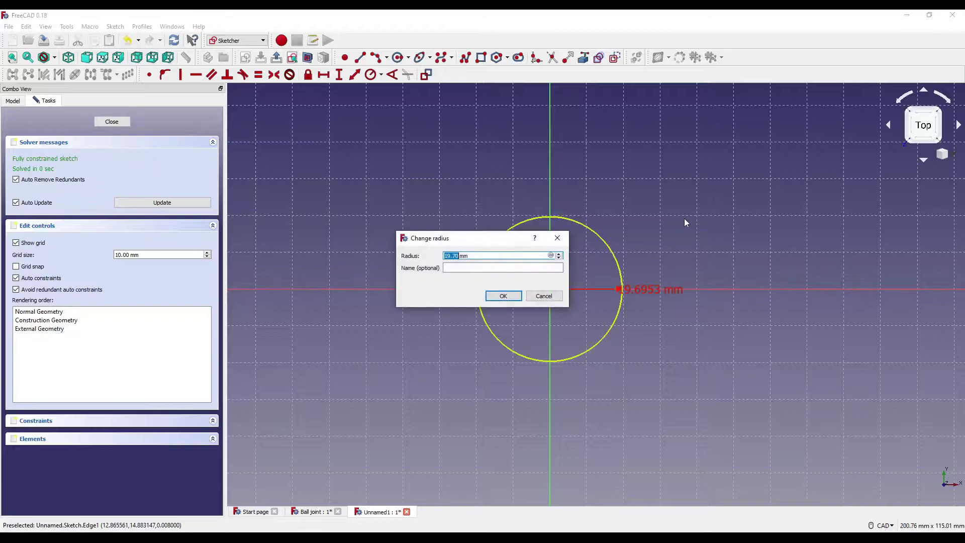
pyautogui.write('140')
pyautogui.press('Return')
pyautogui.rightClick(684, 219)
# Step: Draw four diagonal construction lines from the origin to the circle, one in each quadrant, with their ends on the circle
pyautogui.scroll(-8, 683, 218)
pyautogui.moveTo(663, 232); pyautogui.dragTo(589, 282, button='middle')
pyautogui.scroll(2, 600, 307)
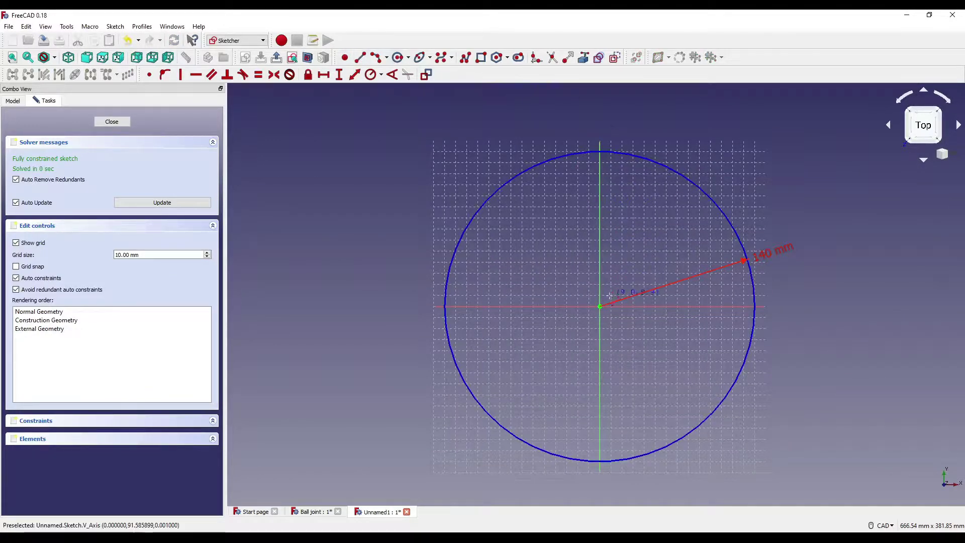
pyautogui.click(600, 306)
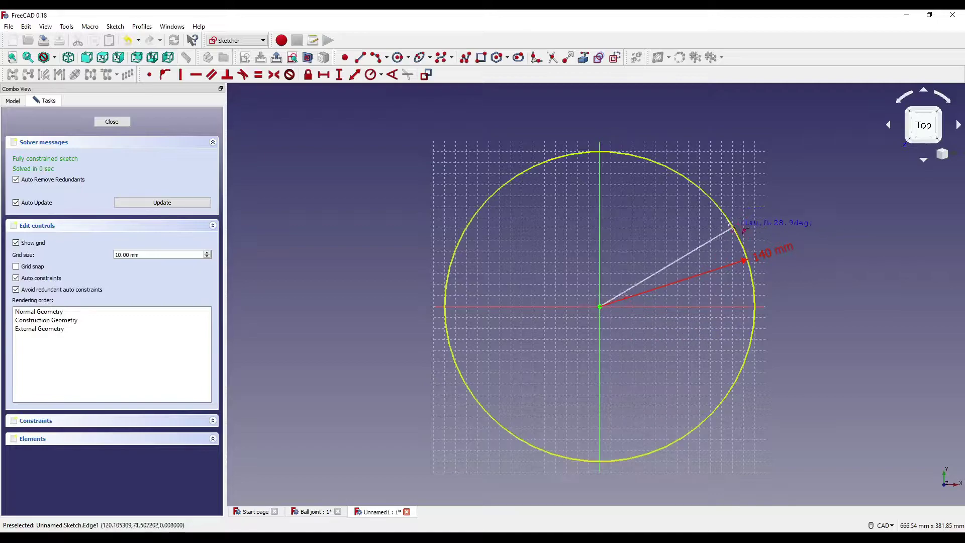
pyautogui.click(704, 192)
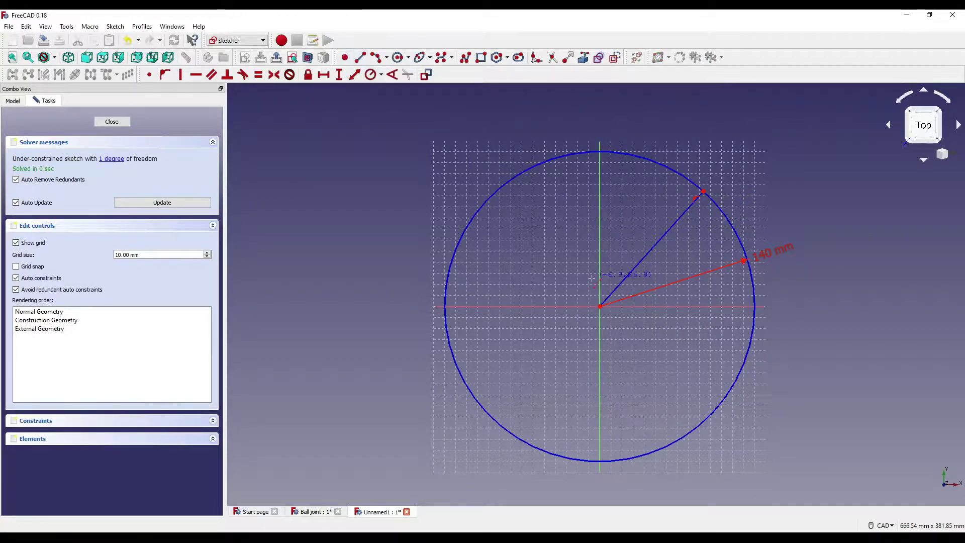
pyautogui.click(509, 181)
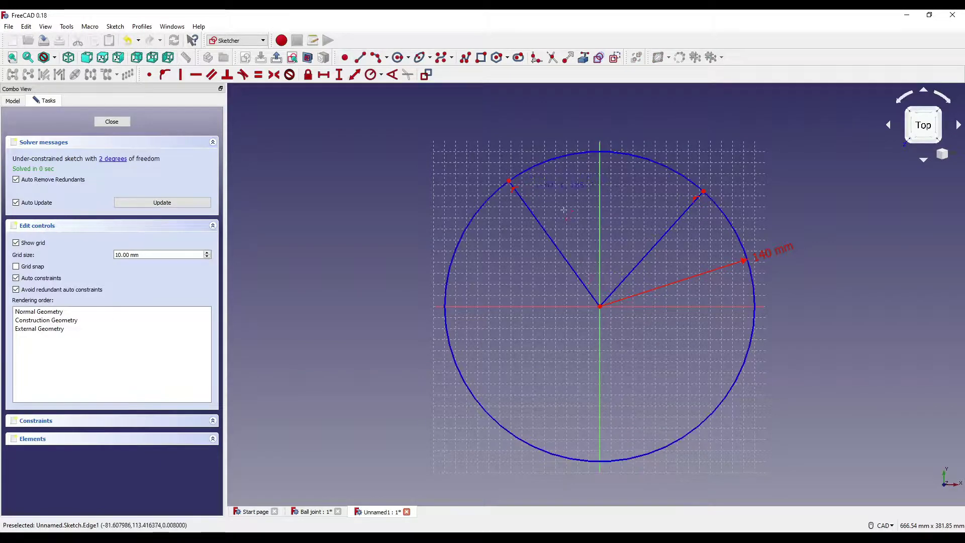
pyautogui.click(600, 306)
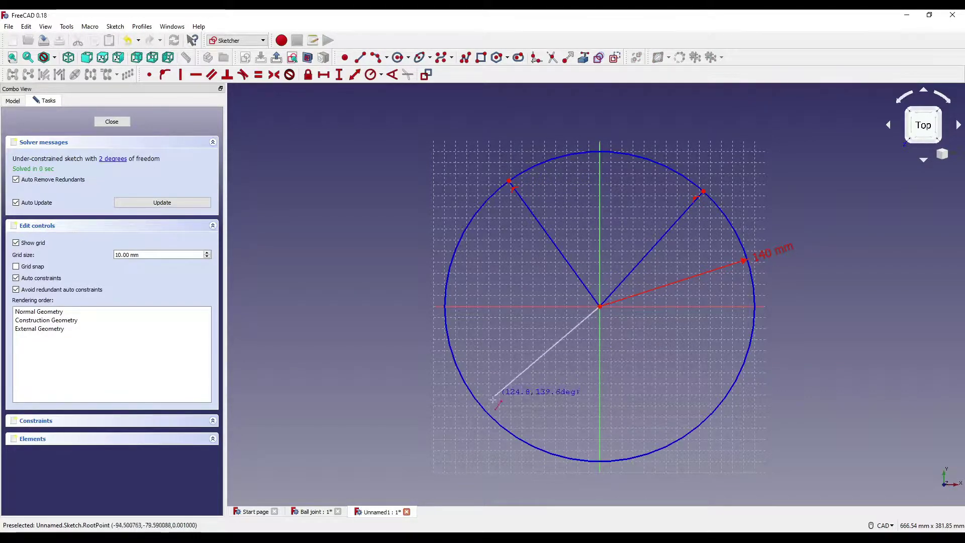
pyautogui.click(491, 417)
pyautogui.click(599, 306)
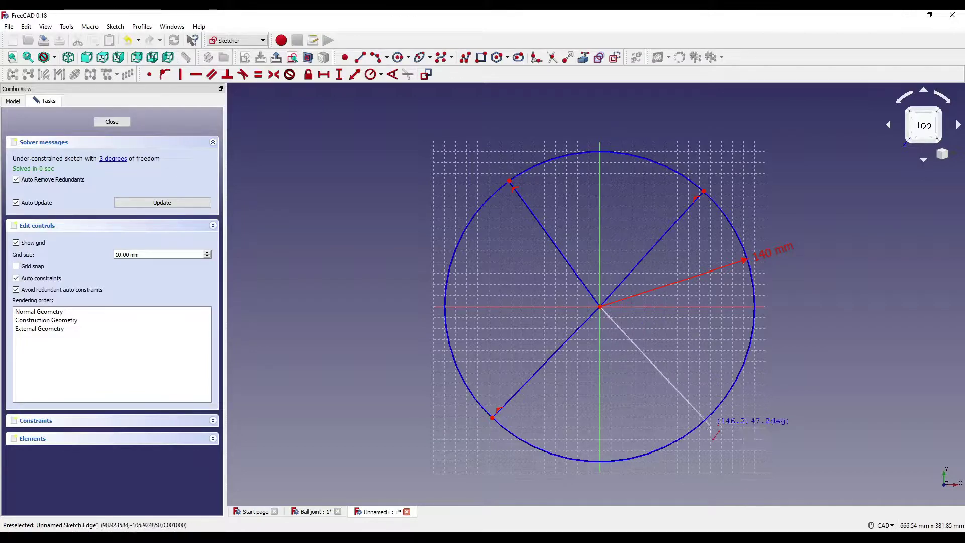
pyautogui.click(700, 425)
# Step: Draw two horizontal construction lines from the origin to the circle, one along each side of the horizontal axis
pyautogui.click(599, 306)
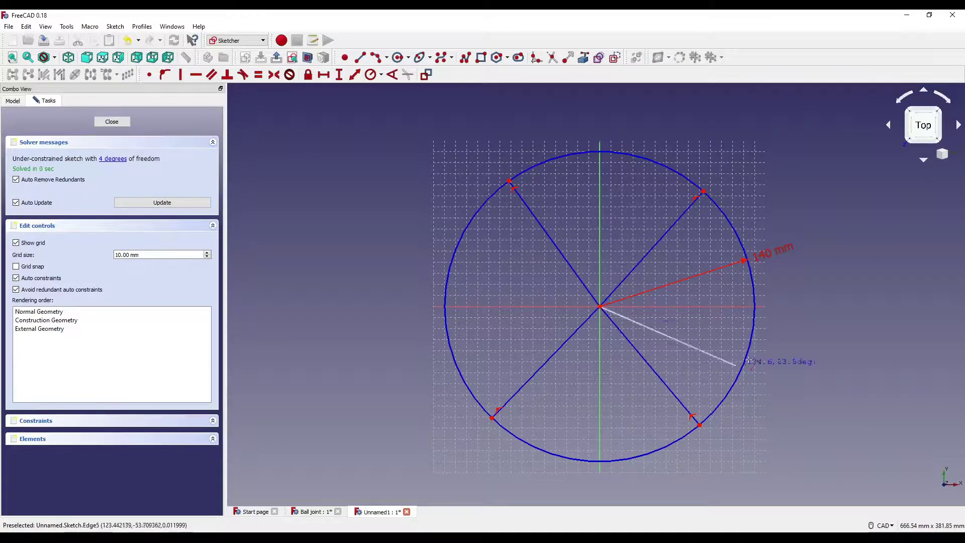
pyautogui.click(755, 306)
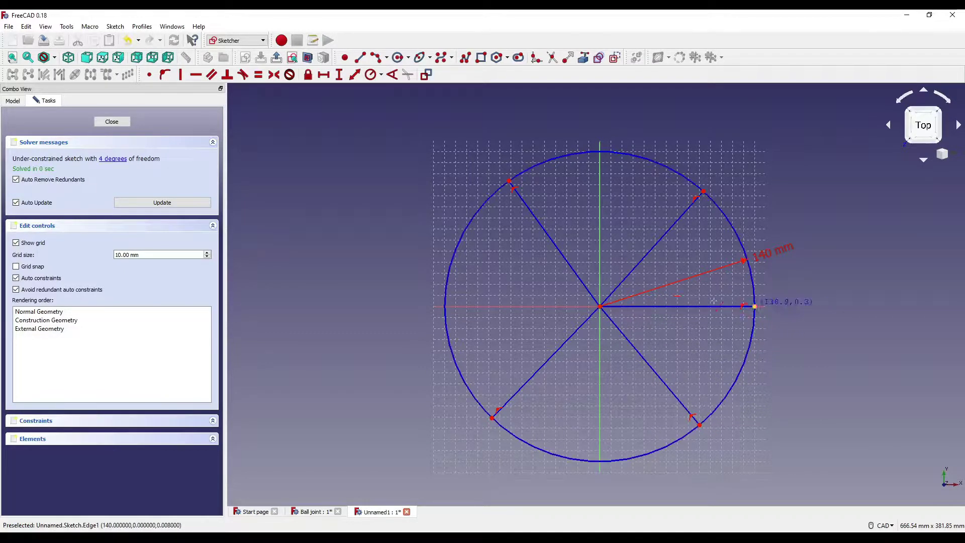
pyautogui.click(600, 306)
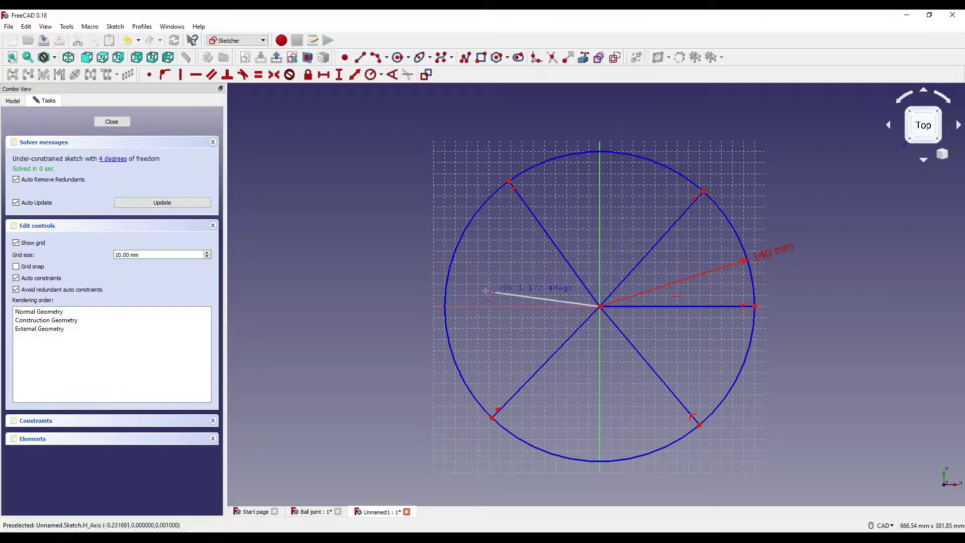
pyautogui.click(445, 306)
pyautogui.rightClick(466, 292)
# Step: Constrain the angle between the upper-right diagonal line and the right horizontal line to 60°
pyautogui.scroll(-4, 473, 281)
pyautogui.moveTo(502, 247); pyautogui.dragTo(539, 217, button='middle')
pyautogui.scroll(6, 586, 231)
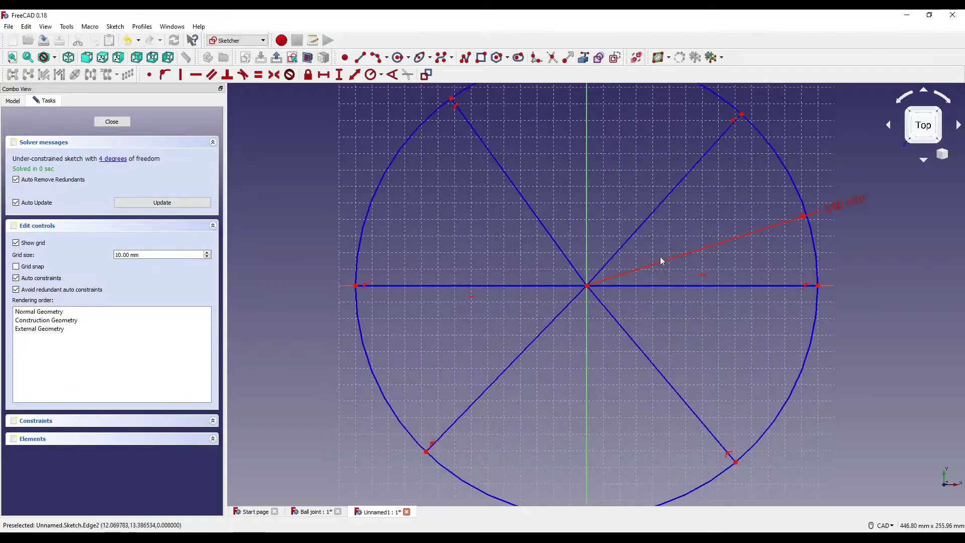
pyautogui.scroll(-4, 661, 260)
pyautogui.click(393, 76)
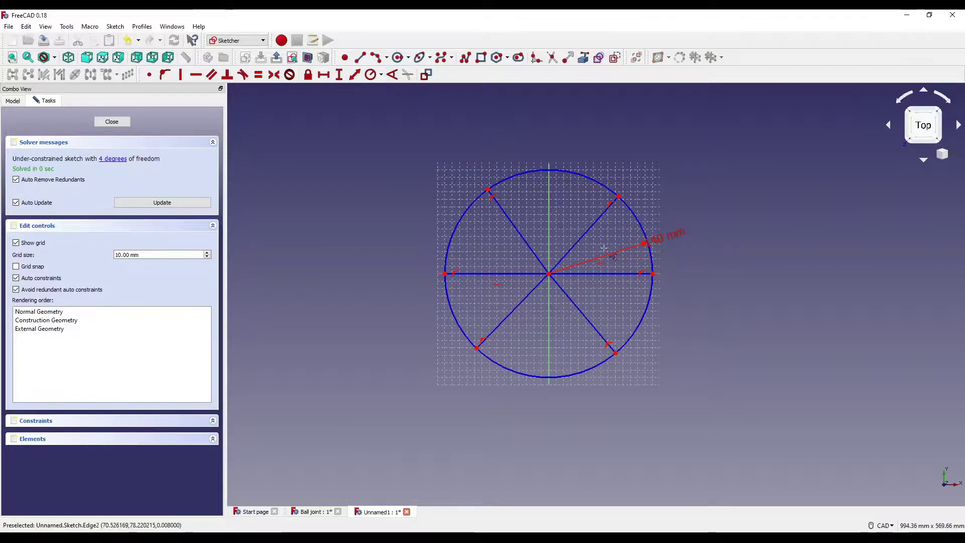
pyautogui.click(584, 234)
pyautogui.click(608, 273)
pyautogui.write('60')
pyautogui.press('Return')
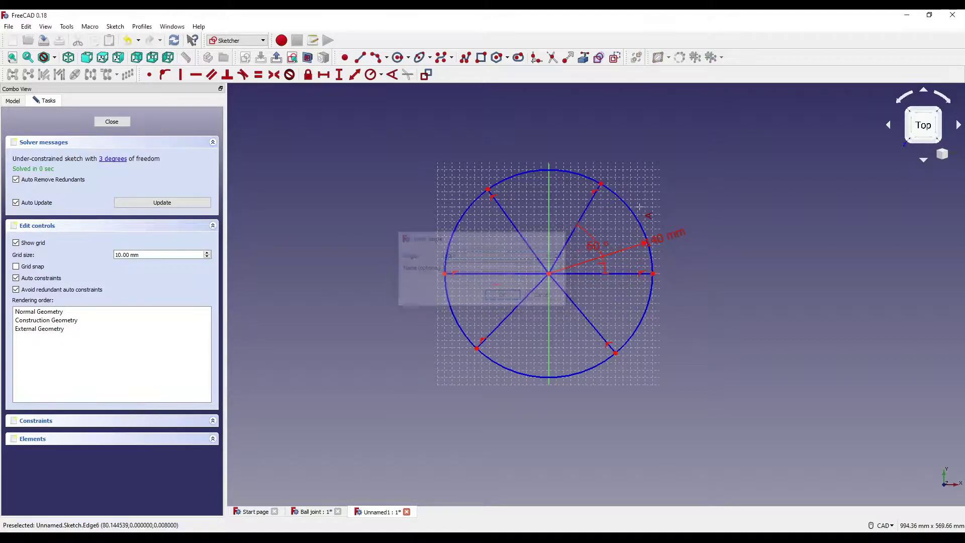
# Step: Set the angle between the two upper diagonal lines and the angle between the two lower diagonal lines to 60° each
pyautogui.click(517, 229)
pyautogui.click(592, 198)
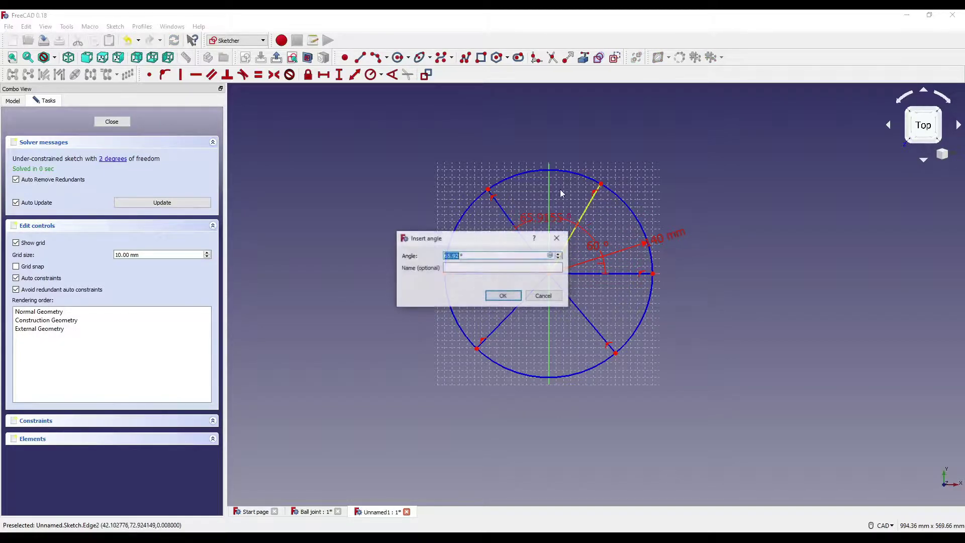
pyautogui.write('60')
pyautogui.press('Return')
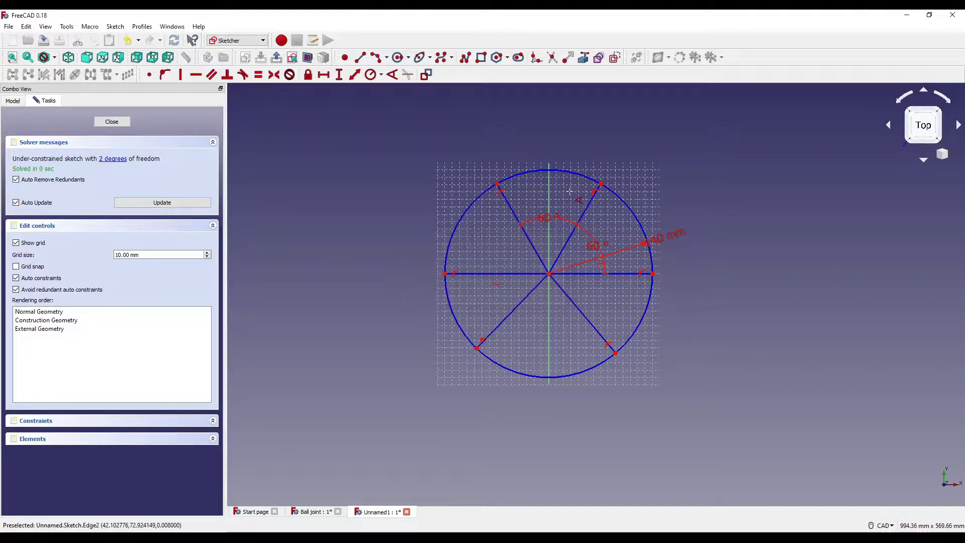
pyautogui.click(521, 302)
pyautogui.click(580, 312)
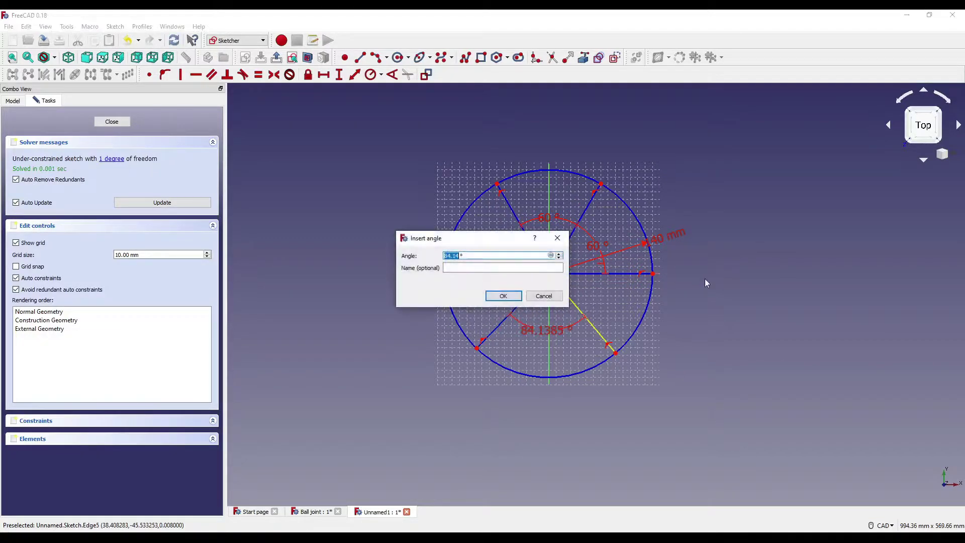
pyautogui.write('60')
pyautogui.press('Return')
# Step: Constrain the angle between the lower-right diagonal line and the right horizontal line to 60°
pyautogui.click(583, 334)
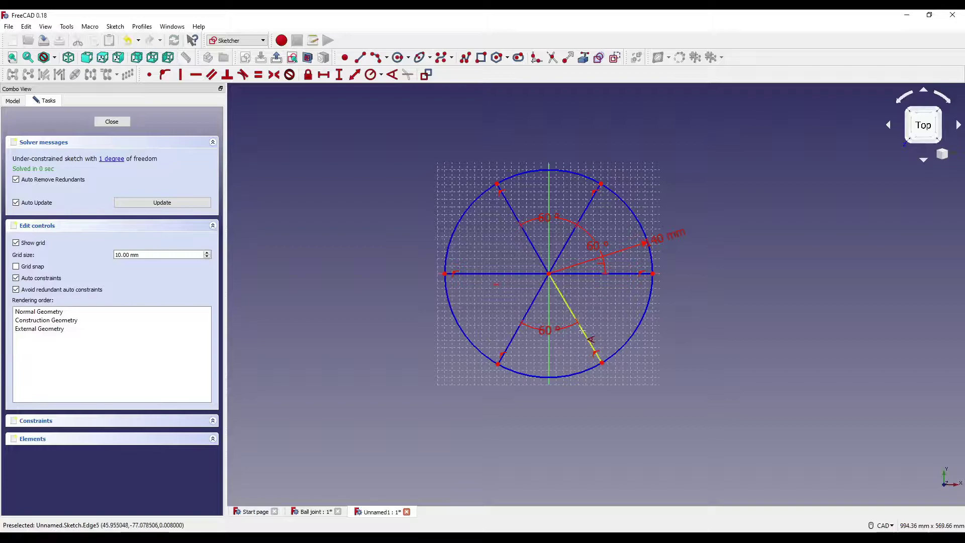
pyautogui.click(627, 273)
pyautogui.write('60')
pyautogui.press('Return')
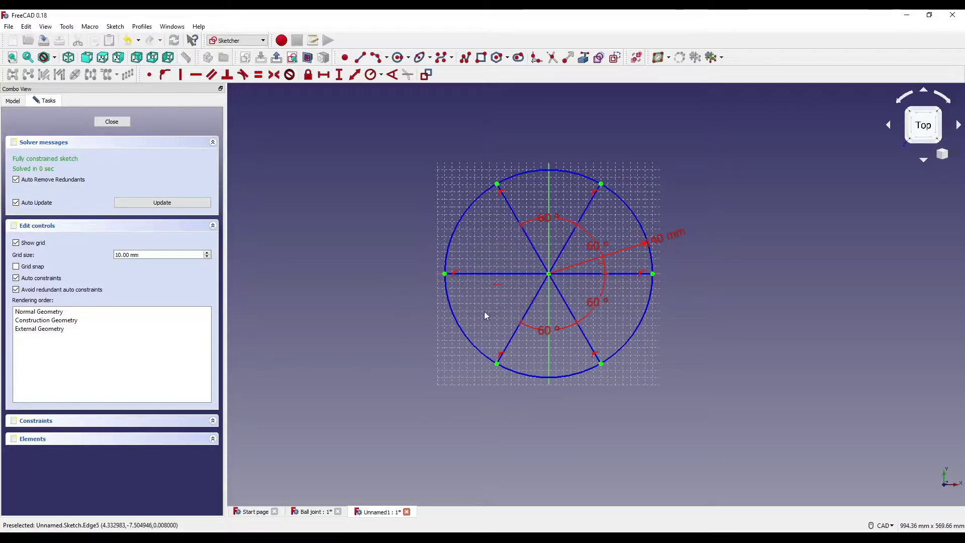
pyautogui.scroll(3, 475, 226)
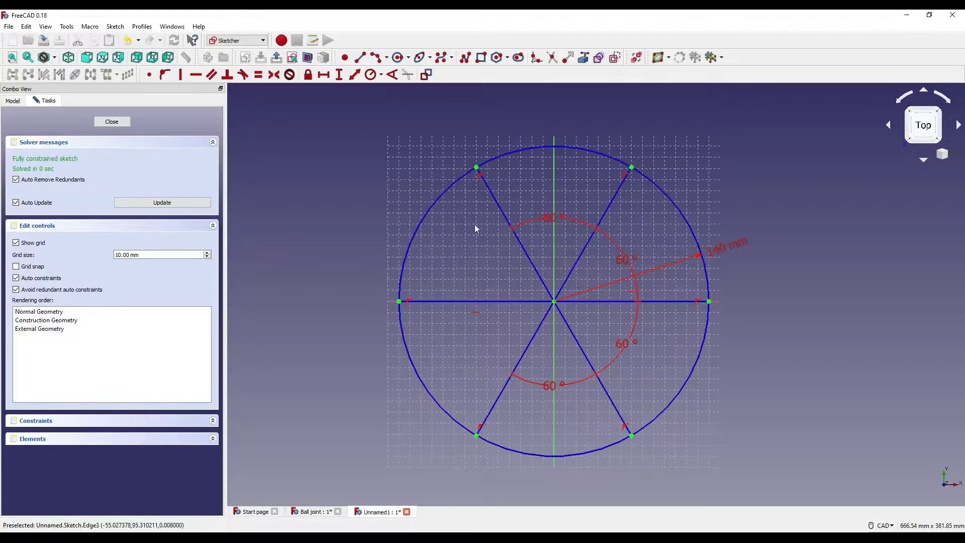
pyautogui.moveTo(474, 225); pyautogui.dragTo(443, 195, button='middle')
pyautogui.scroll(-4, 623, 359)
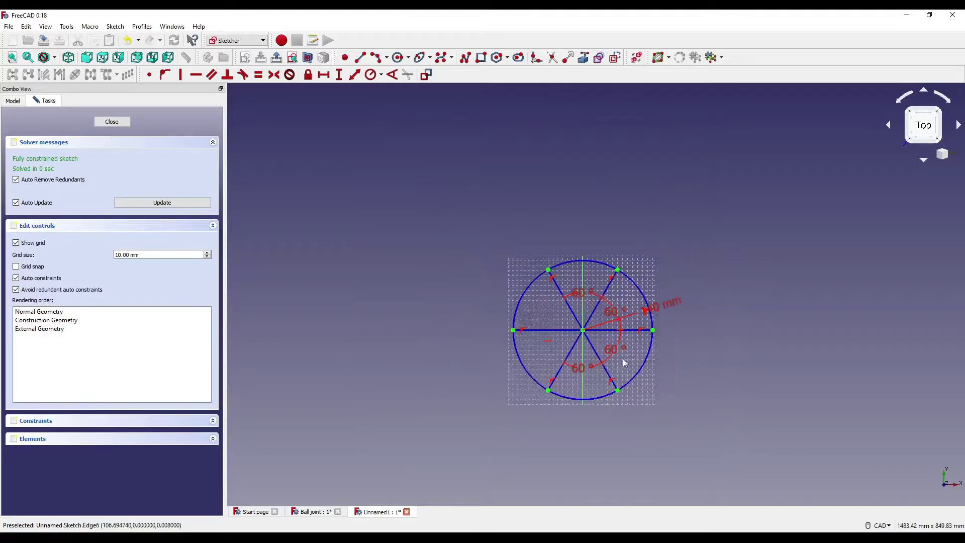
pyautogui.scroll(2, 610, 349)
pyautogui.moveTo(614, 291); pyautogui.dragTo(593, 248, button='middle')
pyautogui.scroll(2, 677, 279)
pyautogui.moveTo(677, 282); pyautogui.dragTo(710, 337, button='middle')
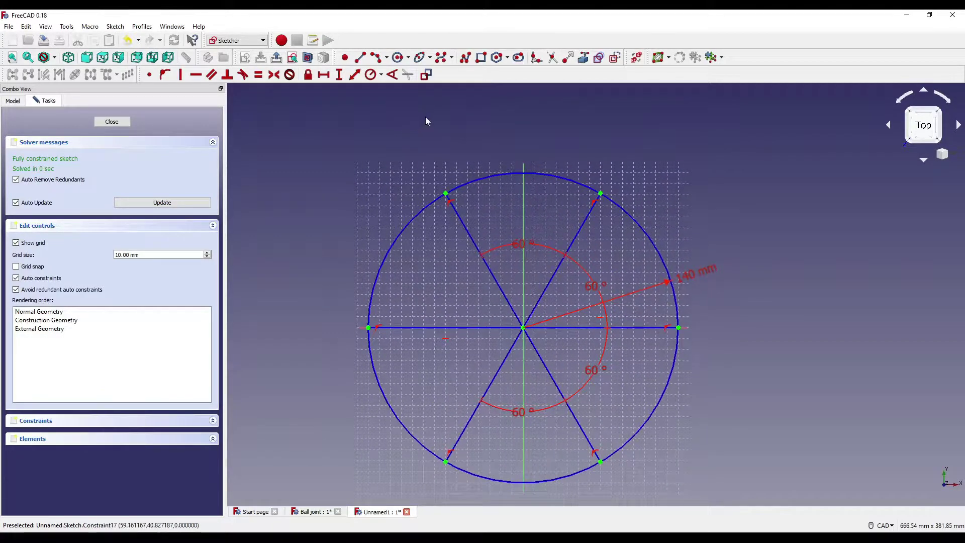
# Step: With construction mode off, draw circles centred on the outer ends of the upper-right, right and lower-right lines
pyautogui.click(398, 57)
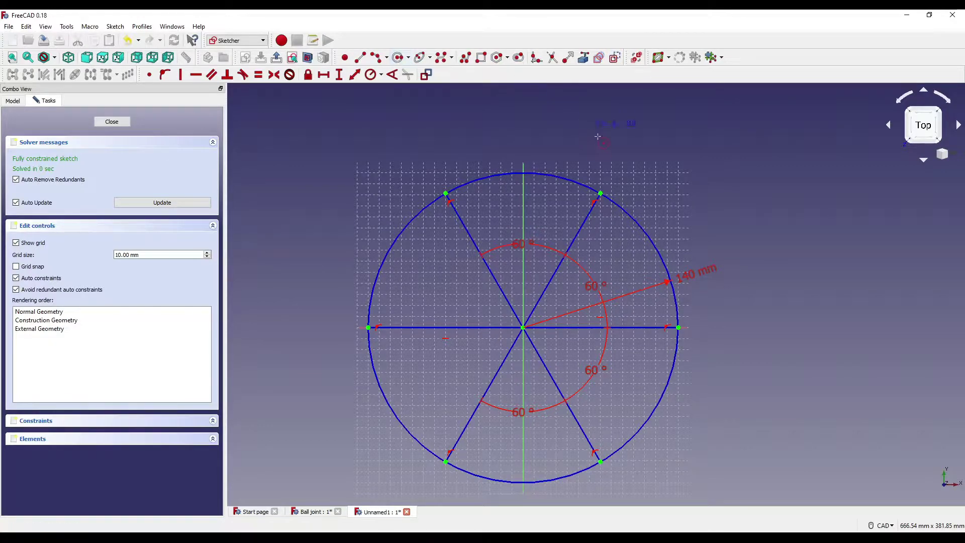
pyautogui.click(601, 193)
pyautogui.click(627, 209)
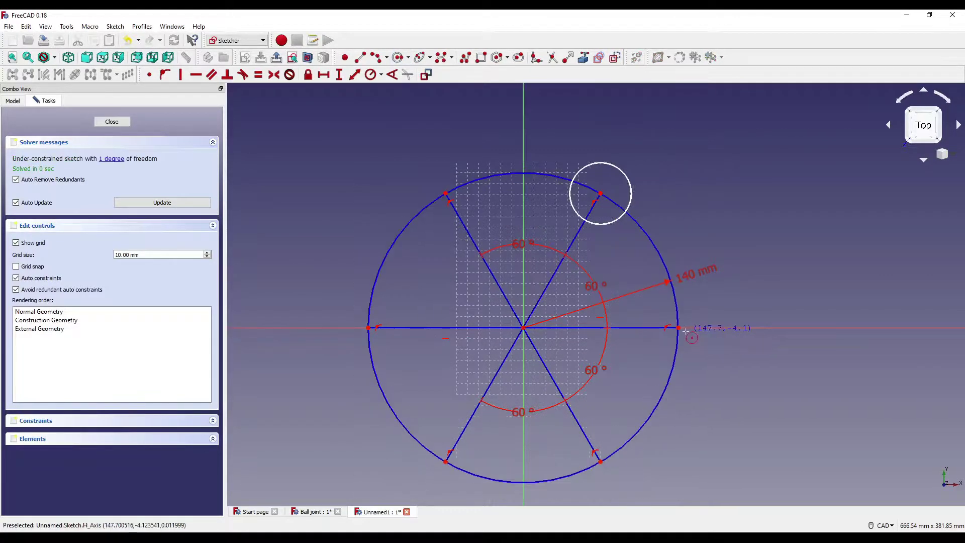
pyautogui.click(678, 327)
pyautogui.click(675, 355)
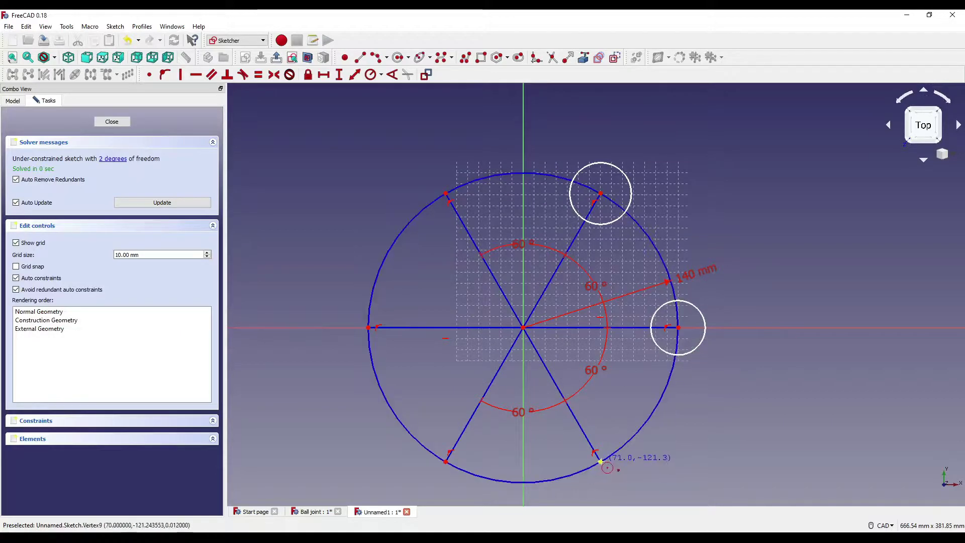
pyautogui.click(600, 461)
pyautogui.click(622, 478)
# Step: Draw circles centred on the outer ends of the lower-left, left and upper-left construction lines
pyautogui.click(445, 461)
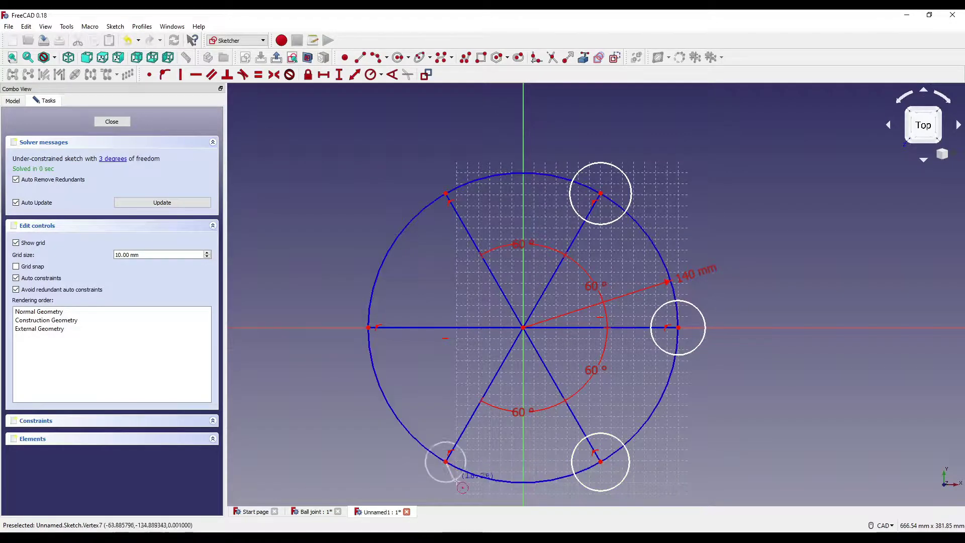
pyautogui.click(432, 439)
pyautogui.click(369, 327)
pyautogui.click(402, 360)
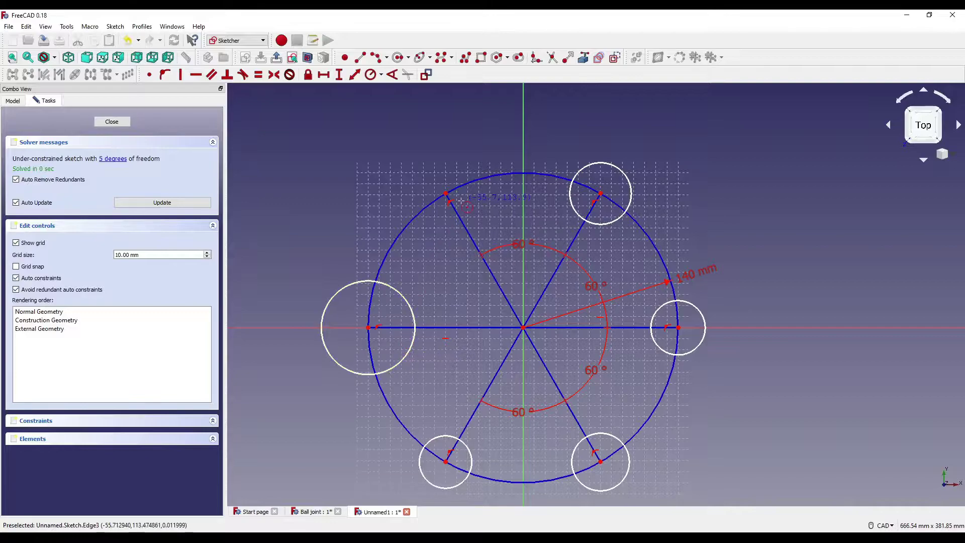
pyautogui.click(445, 193)
pyautogui.click(471, 205)
# Step: Apply an equal constraint to all six small circles, starting the selection from the upper-left one
pyautogui.scroll(-3, 501, 211)
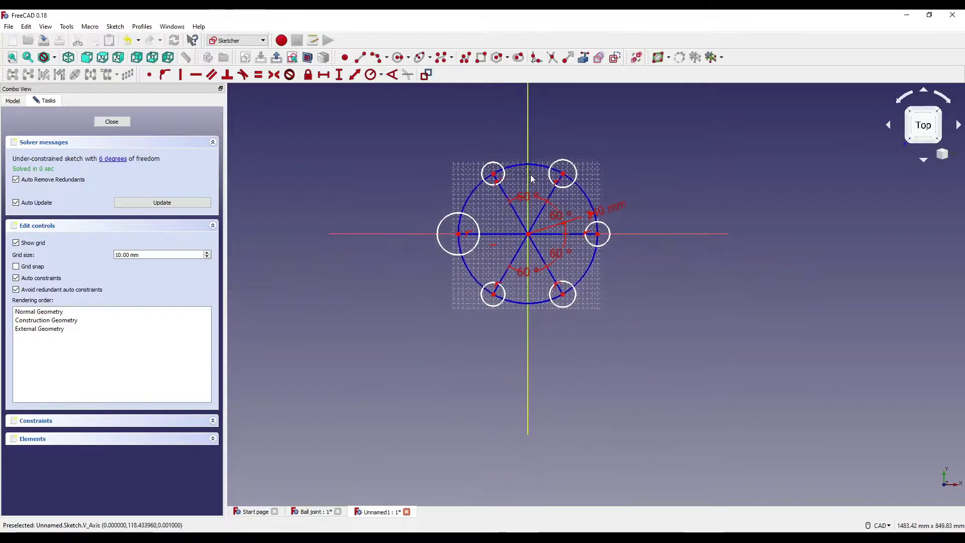
pyautogui.scroll(3, 529, 173)
pyautogui.click(488, 199)
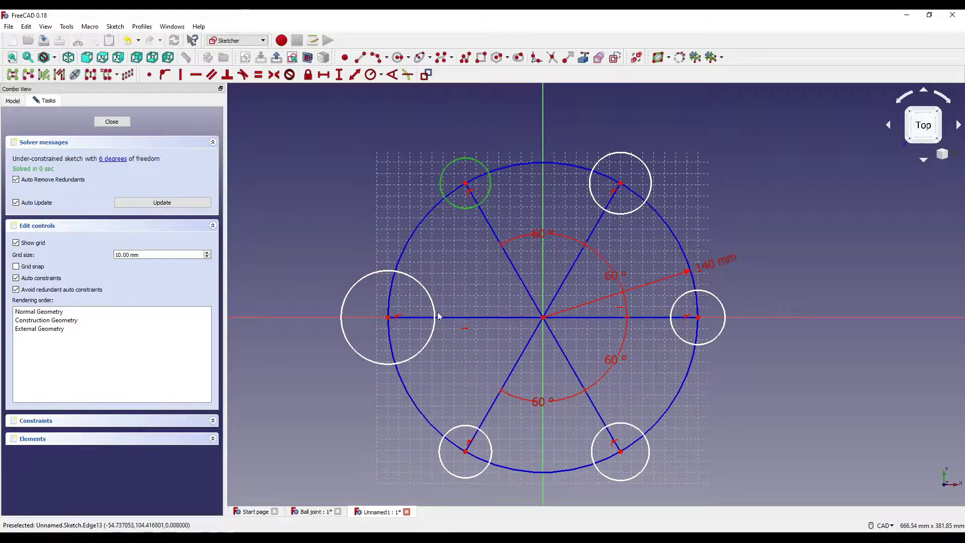
pyautogui.click(434, 304)
pyautogui.click(481, 435)
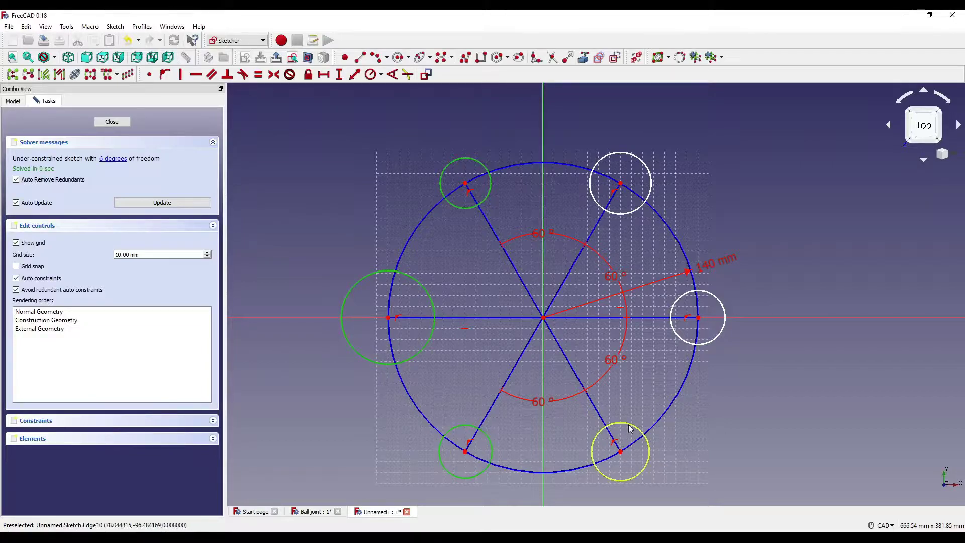
pyautogui.click(631, 426)
pyautogui.click(678, 337)
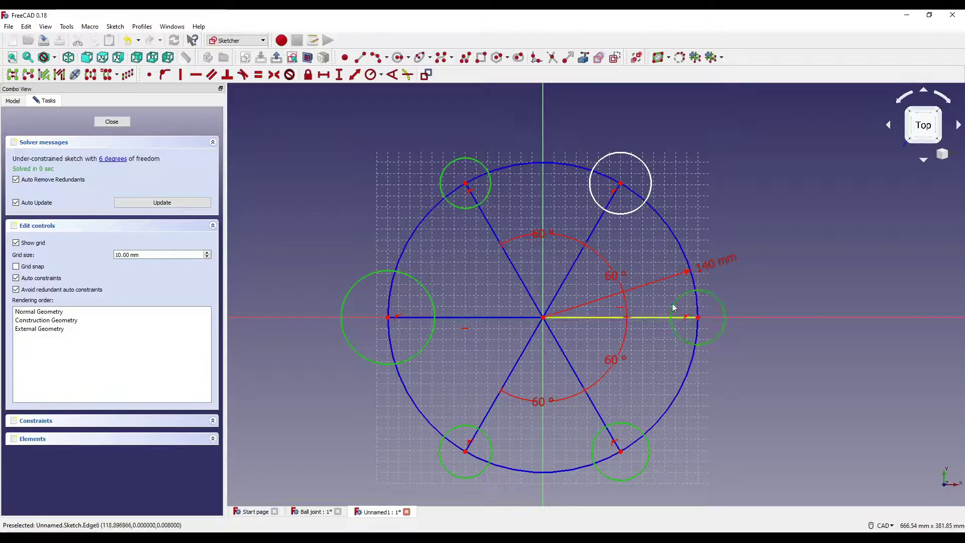
pyautogui.click(628, 215)
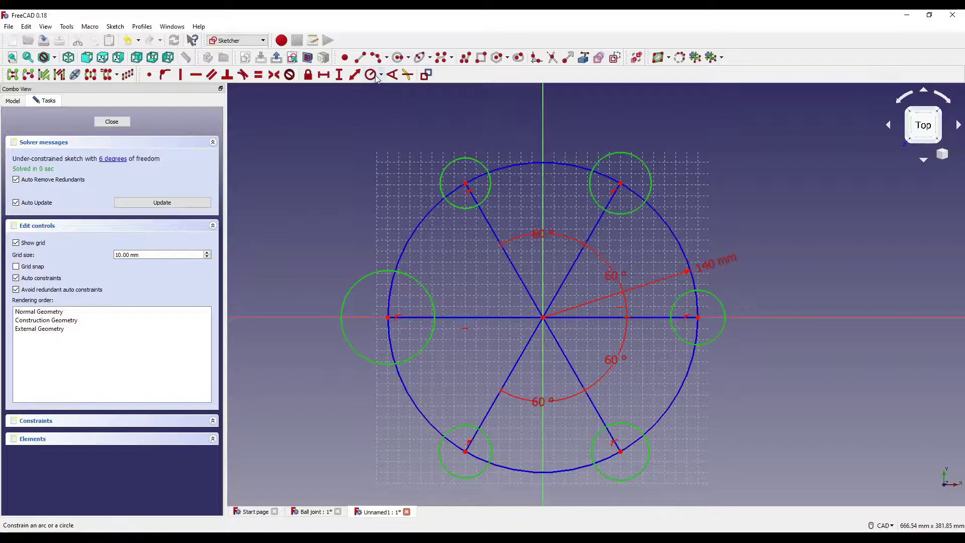
pyautogui.press('e')
# Step: Constrain the radius of the equal small circles to 36 mm
pyautogui.click(479, 288)
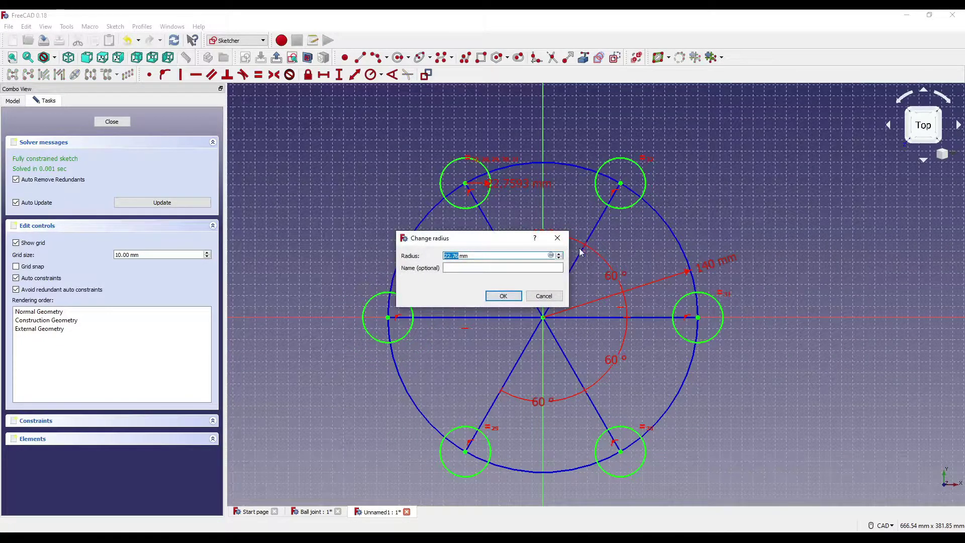
pyautogui.write('36')
pyautogui.press('Return')
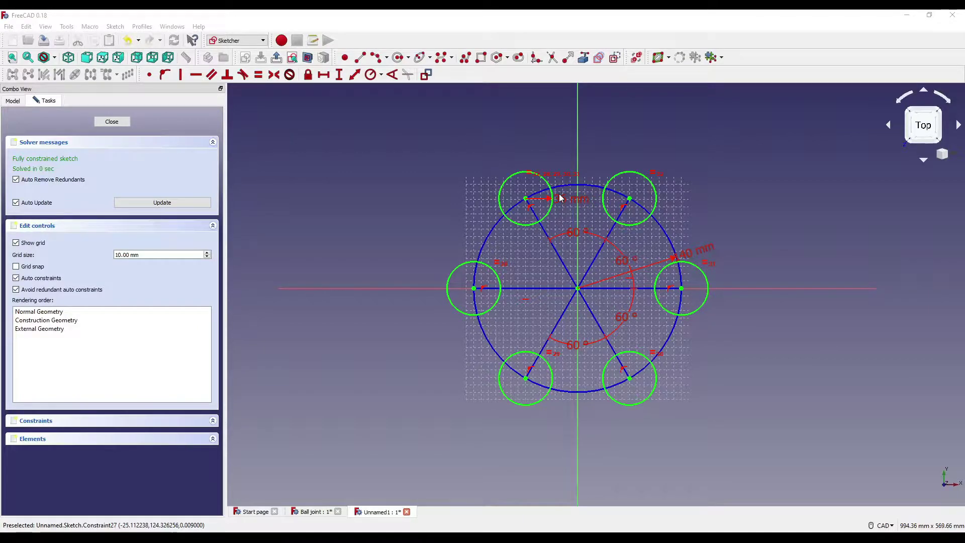
# Step: Draw smaller concentric circles inside the upper-left, upper-right and right 36 mm radius circles
pyautogui.scroll(2, 560, 197)
pyautogui.moveTo(510, 212); pyautogui.dragTo(468, 171, button='middle')
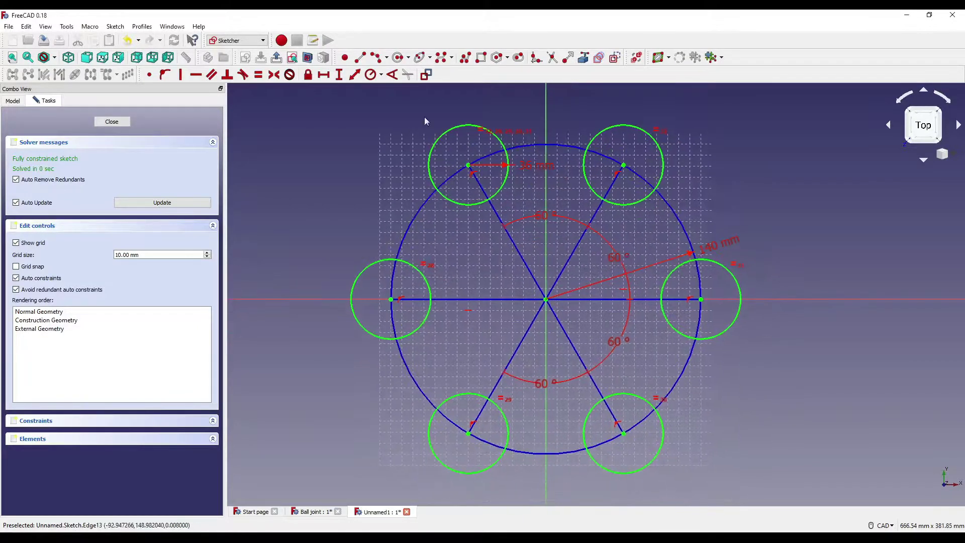
pyautogui.click(468, 165)
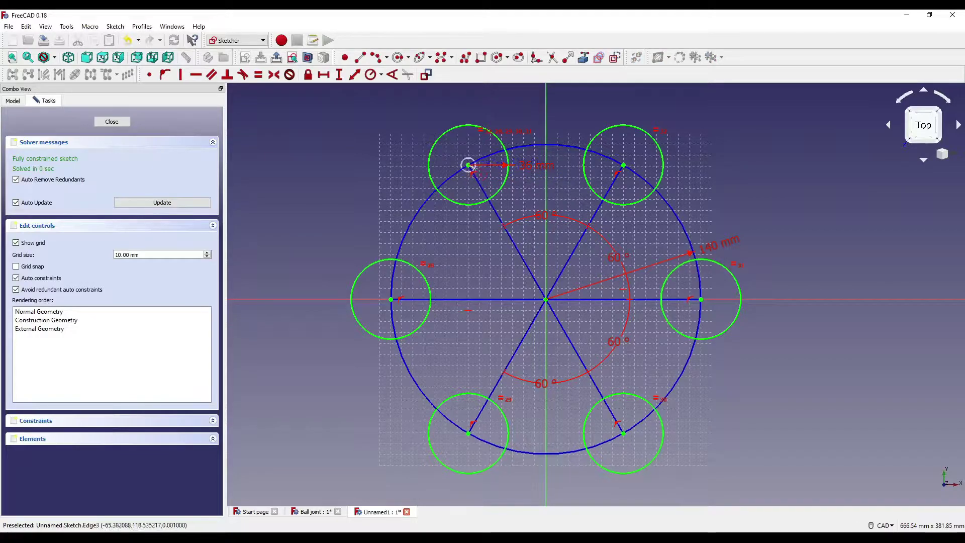
pyautogui.click(483, 165)
pyautogui.click(623, 165)
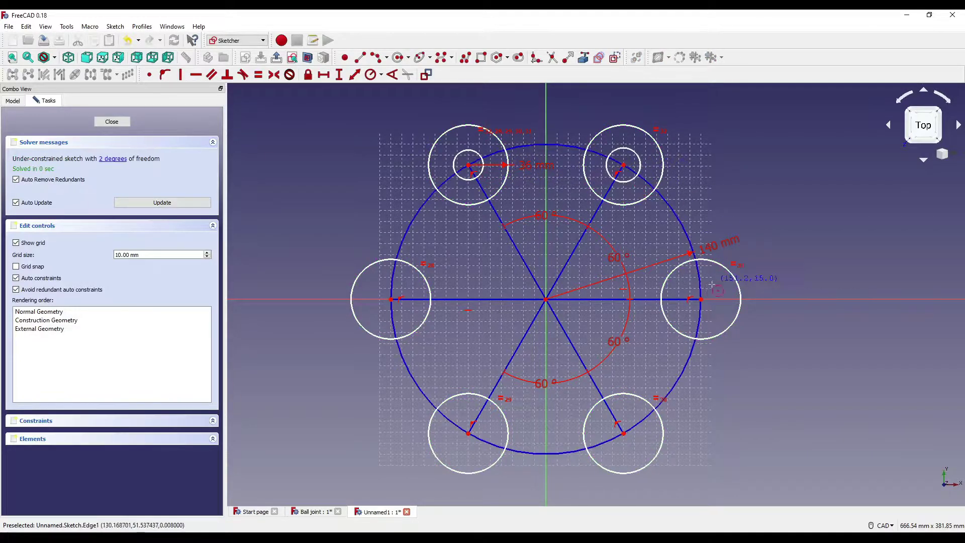
pyautogui.click(700, 299)
pyautogui.click(715, 296)
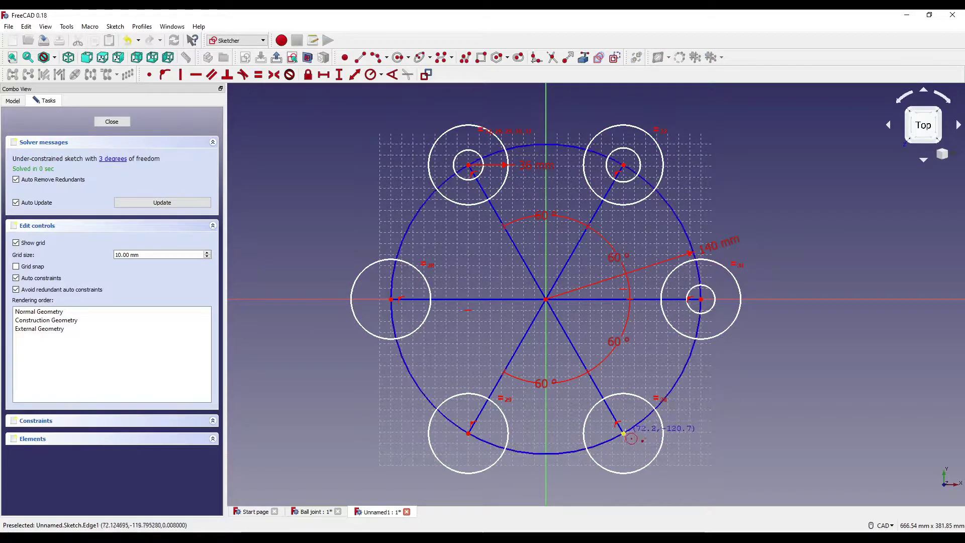
# Step: Draw smaller concentric circles inside the lower-right, lower-left and left 36 mm radius circles
pyautogui.click(623, 434)
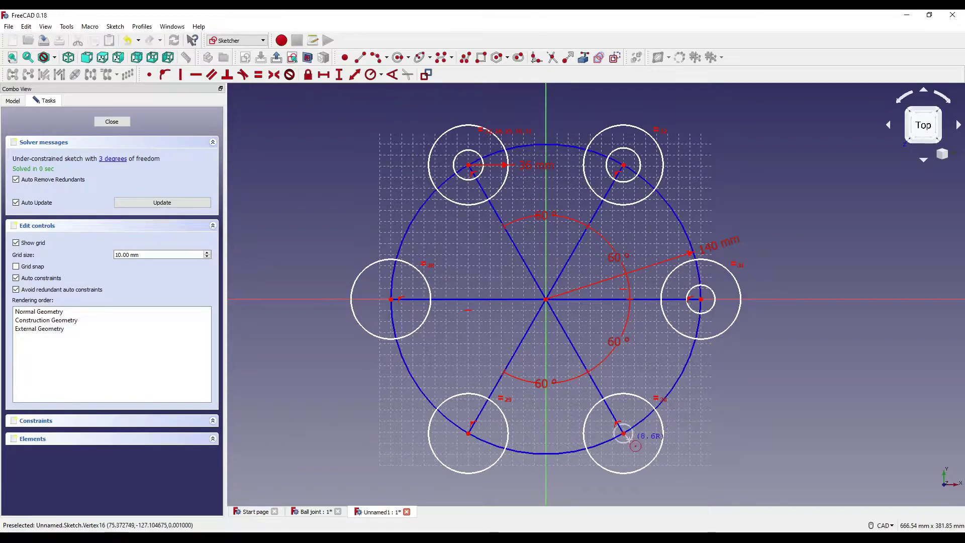
pyautogui.click(468, 434)
pyautogui.click(459, 425)
pyautogui.click(390, 299)
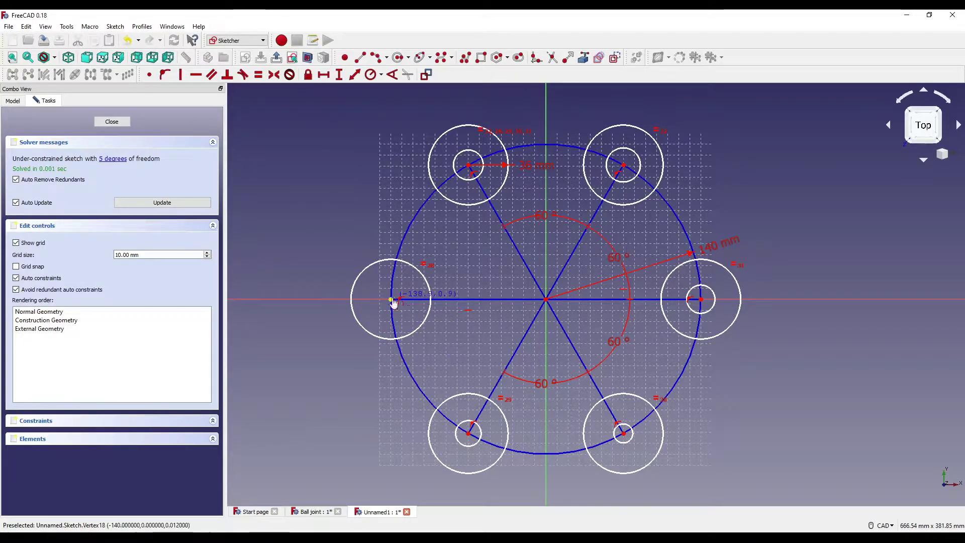
pyautogui.click(402, 306)
# Step: Constrain all six inner circles to share the same radius of 5 mm
pyautogui.click(400, 315)
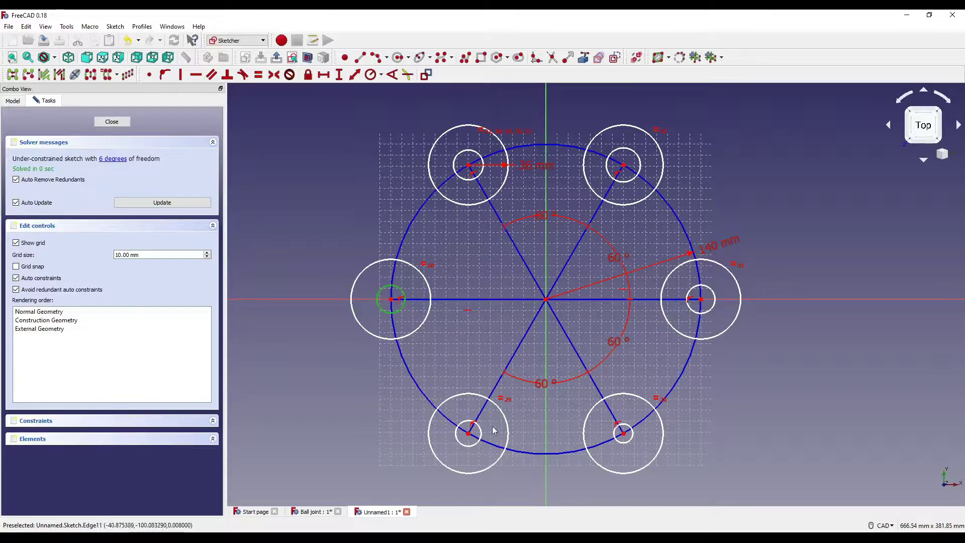
pyautogui.click(632, 437)
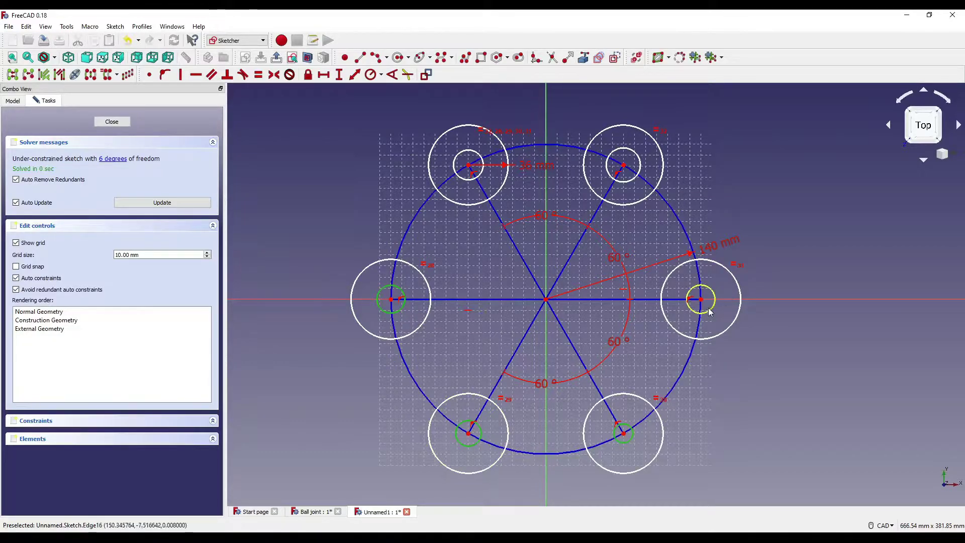
pyautogui.click(628, 163)
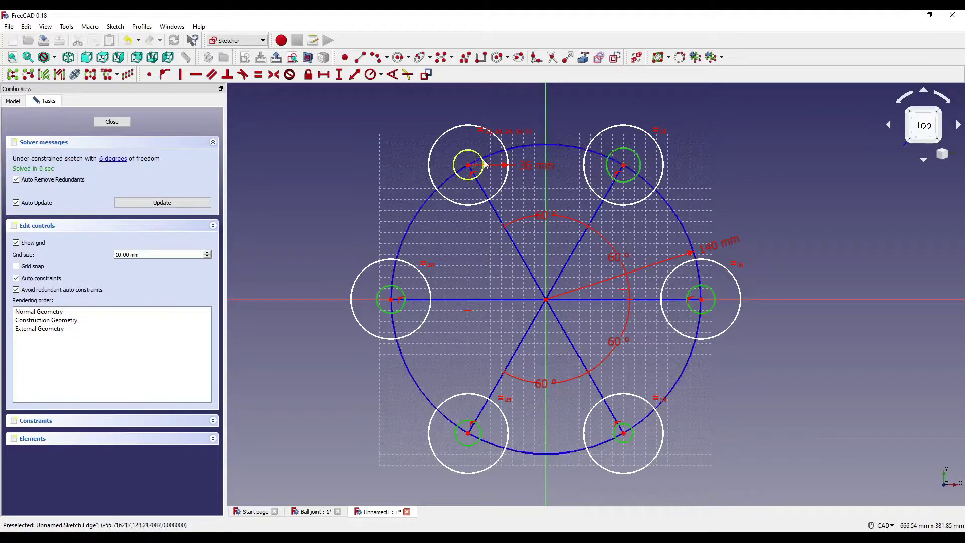
pyautogui.click(468, 154)
pyautogui.click(372, 76)
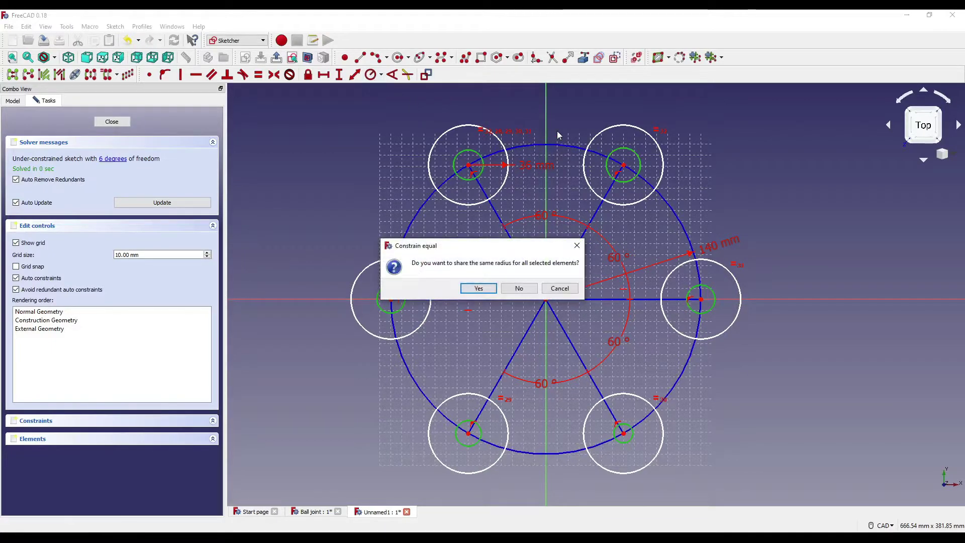
pyautogui.click(479, 289)
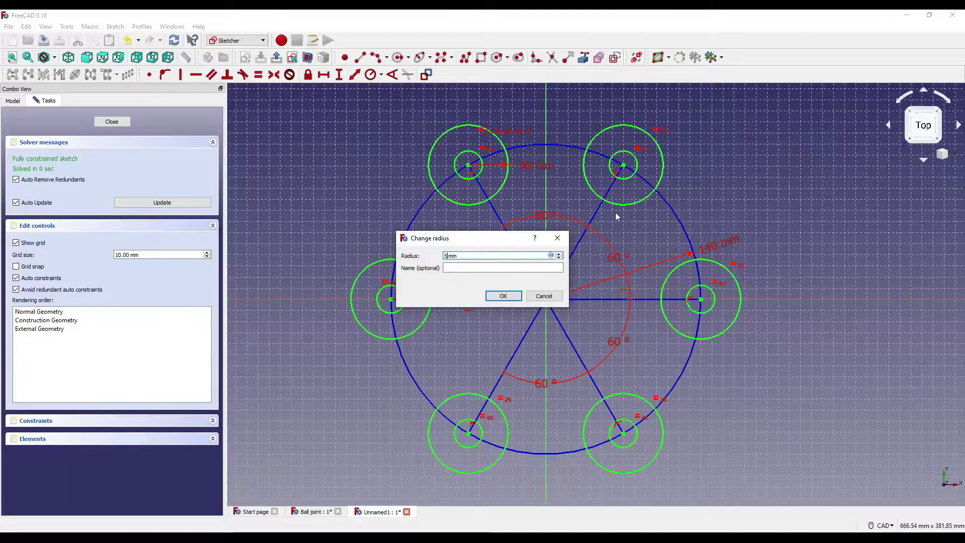
pyautogui.press('Return')
# Step: Draw an arc by end points and rim point between the upper-left and upper-right outer circles, curving inward towards the sketch centre
pyautogui.scroll(-2, 622, 227)
pyautogui.scroll(2, 642, 251)
pyautogui.moveTo(590, 159)
pyautogui.mouseDown(button='middle')
pyautogui.moveTo(576, 173)
pyautogui.moveTo(592, 172)
pyautogui.mouseUp(button='middle')
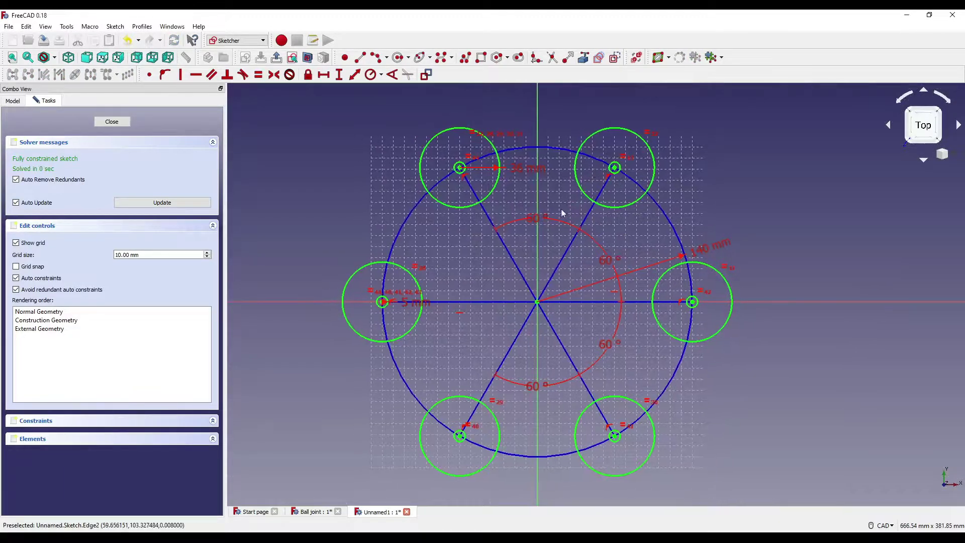
pyautogui.scroll(-2, 508, 145)
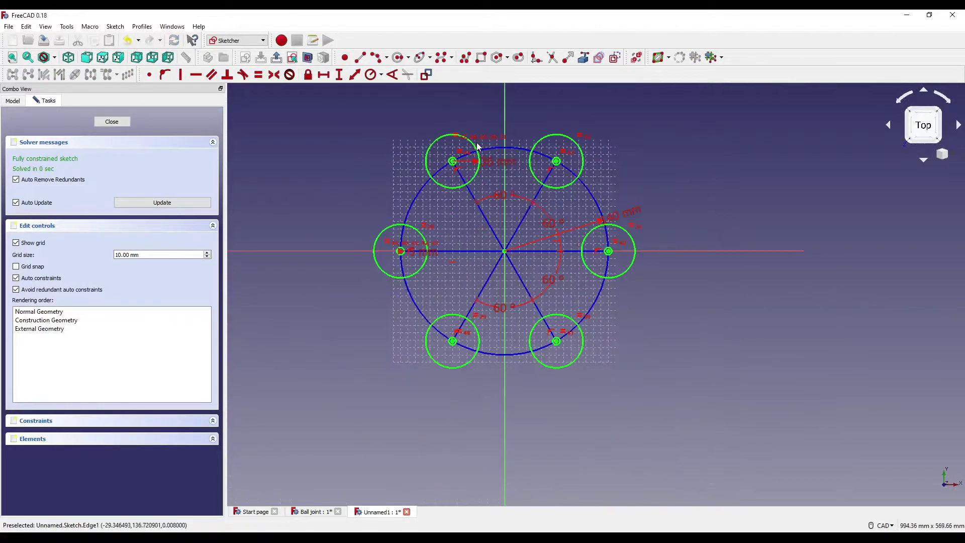
pyautogui.scroll(3, 459, 150)
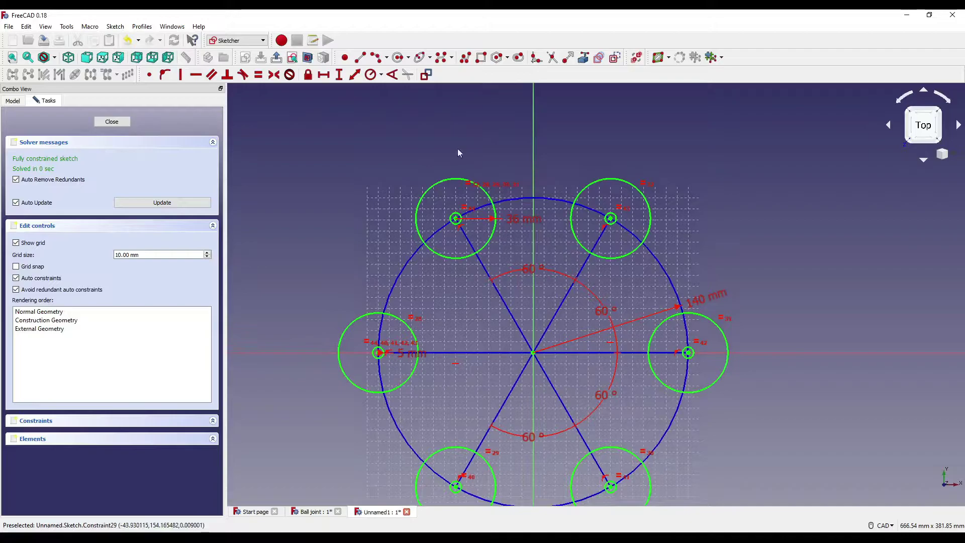
pyautogui.click(386, 59)
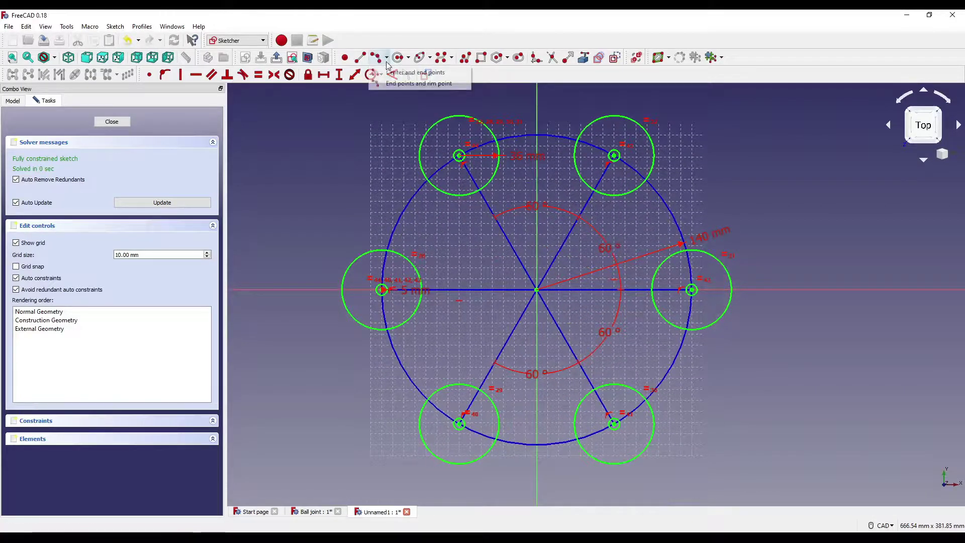
pyautogui.click(391, 87)
pyautogui.moveTo(485, 127); pyautogui.dragTo(473, 169, button='middle')
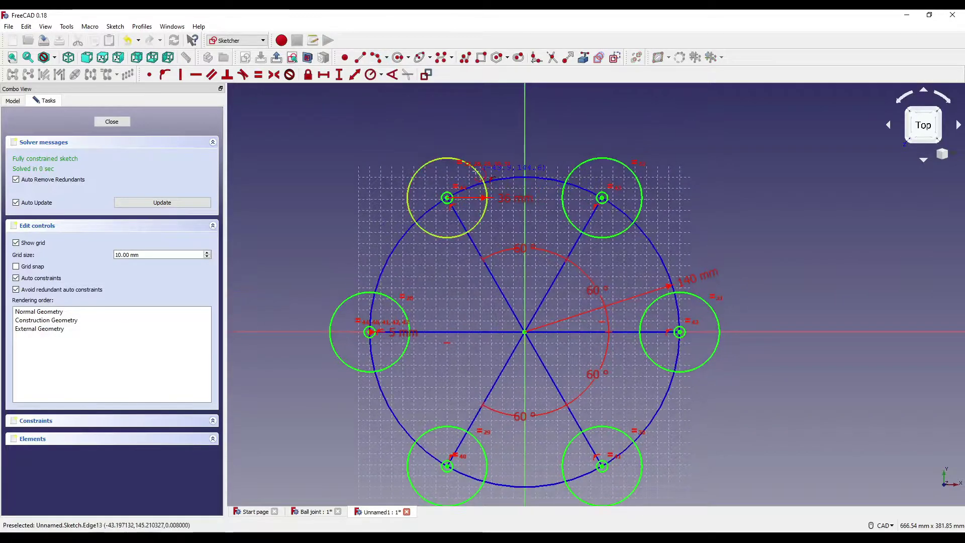
pyautogui.click(472, 166)
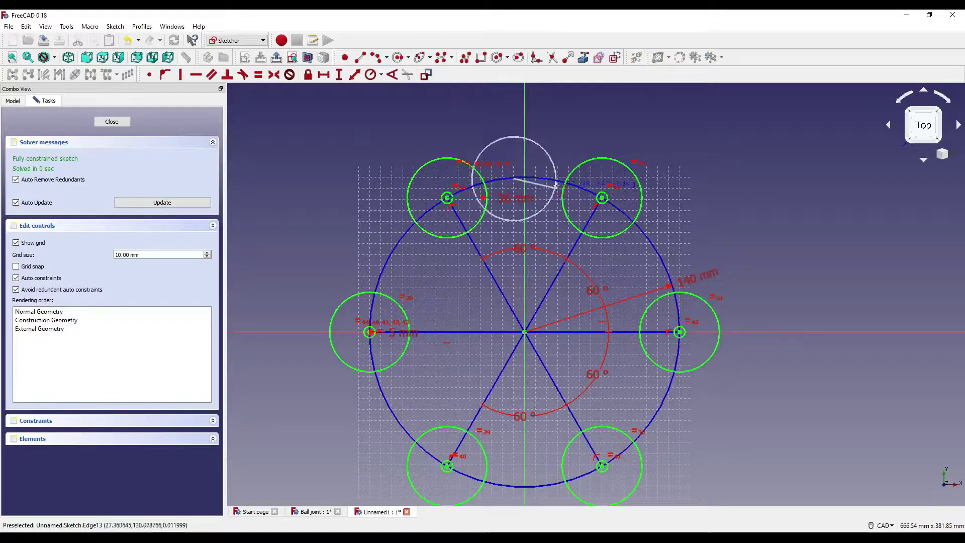
pyautogui.click(579, 165)
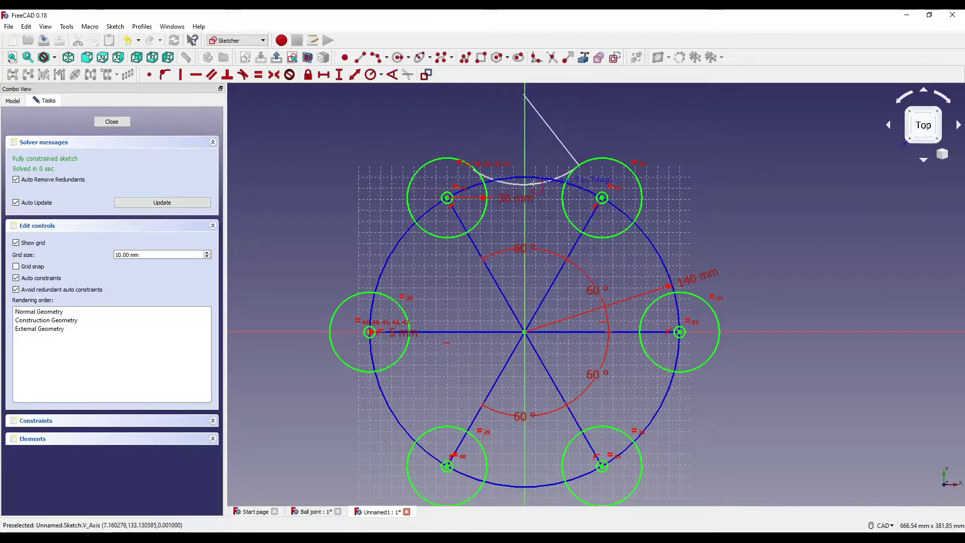
pyautogui.click(533, 183)
# Step: Draw inward-curving three-point arcs from the upper-right to the right outer circle and from the right to the lower-right one
pyautogui.moveTo(677, 226); pyautogui.dragTo(638, 199, button='middle')
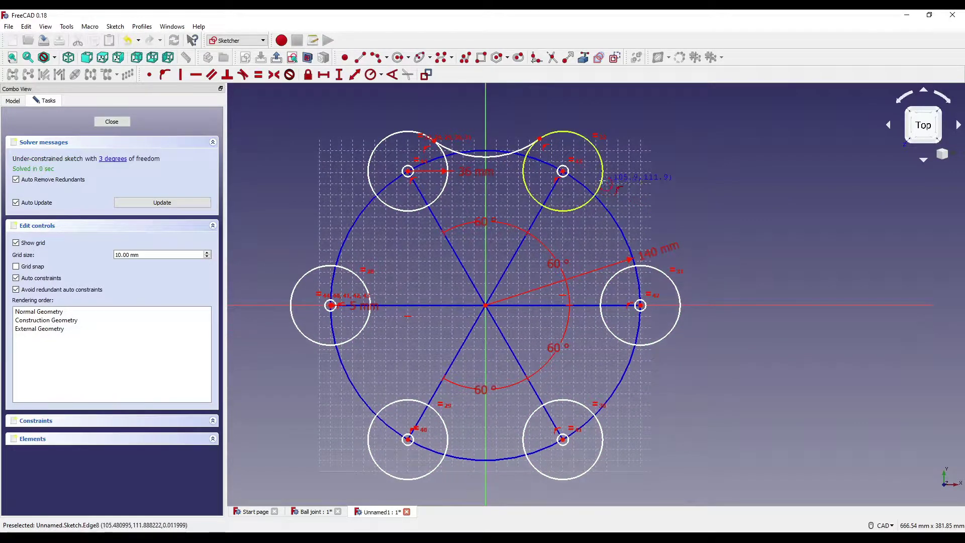
pyautogui.click(602, 182)
pyautogui.click(644, 265)
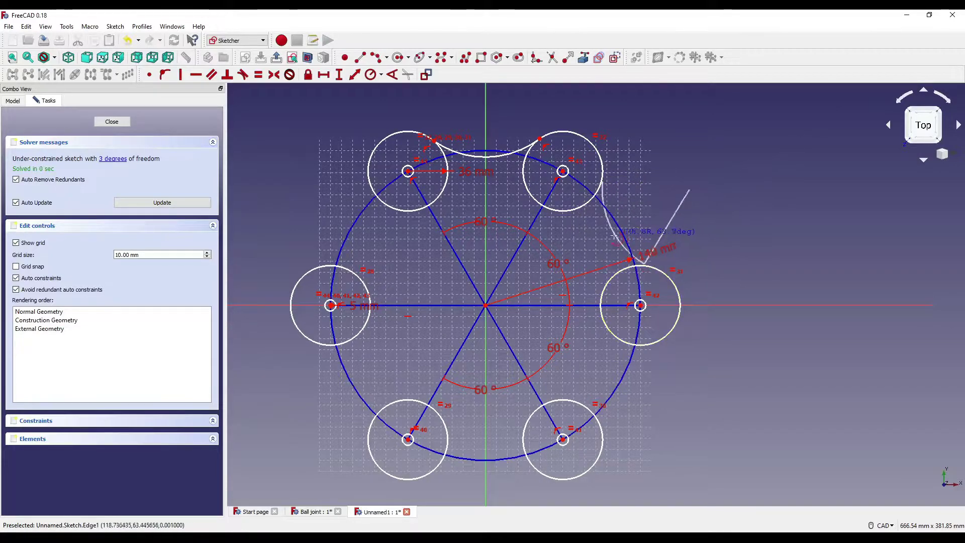
pyautogui.click(620, 246)
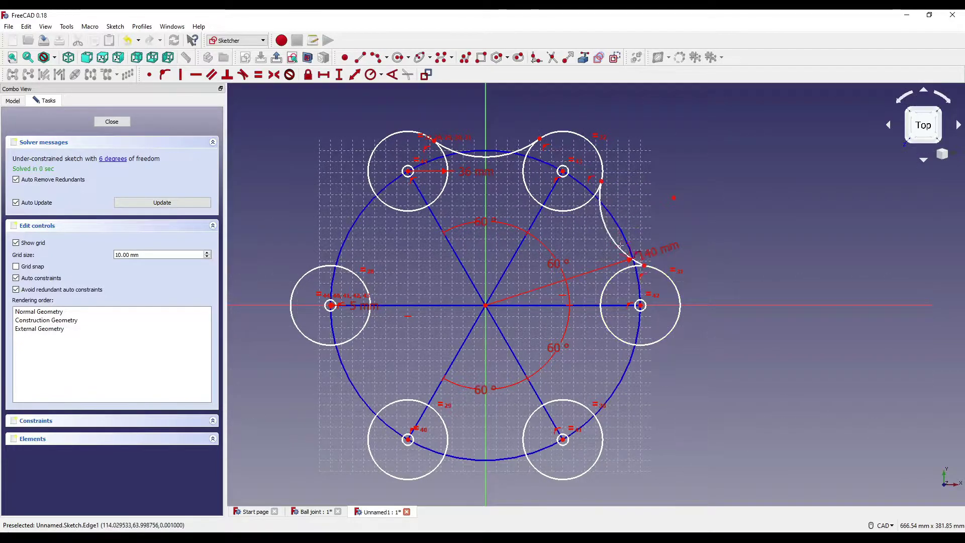
pyautogui.click(635, 346)
pyautogui.click(596, 413)
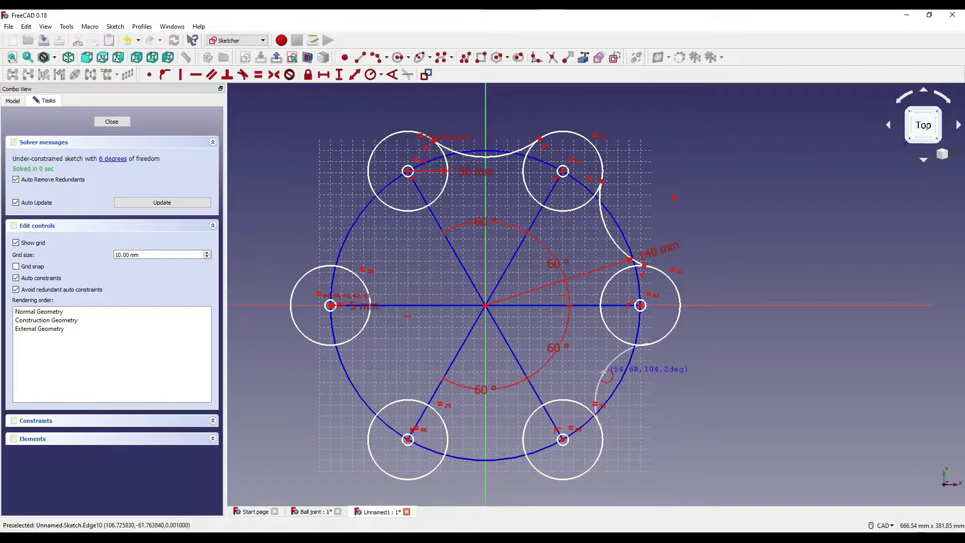
pyautogui.click(603, 372)
# Step: Draw an inward-curving three-point arc between the lower-right and lower-left outer circles, and leave the arc command
pyautogui.moveTo(604, 372); pyautogui.dragTo(664, 304, button='middle')
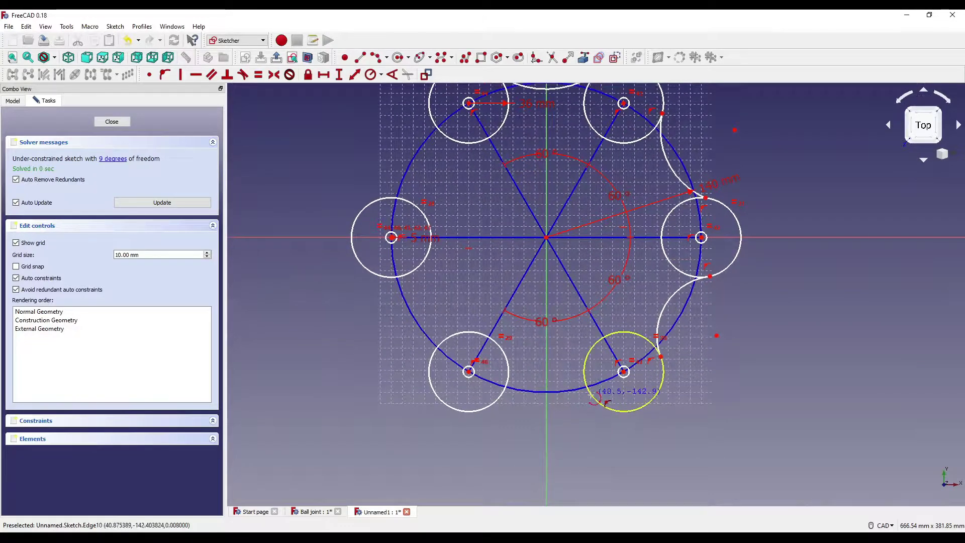
pyautogui.click(591, 396)
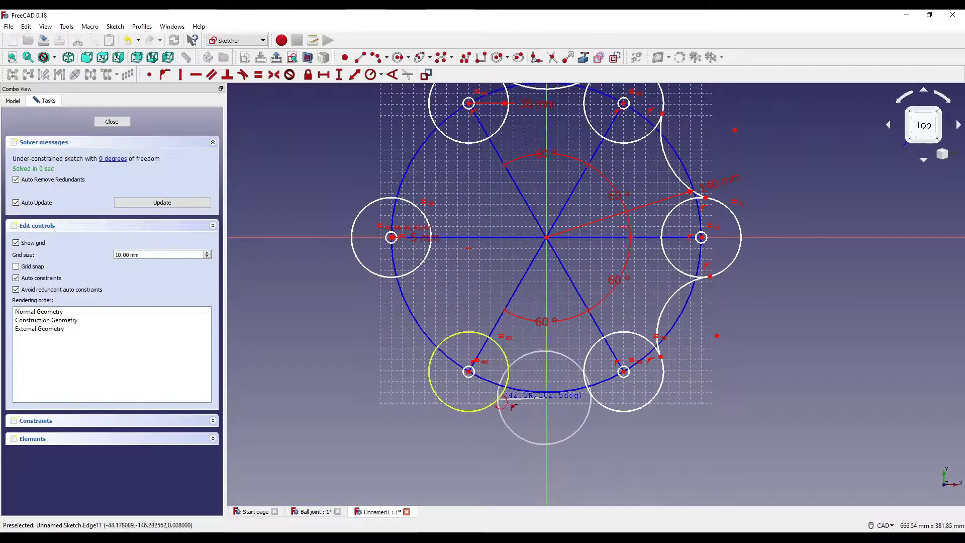
pyautogui.click(500, 401)
pyautogui.click(545, 380)
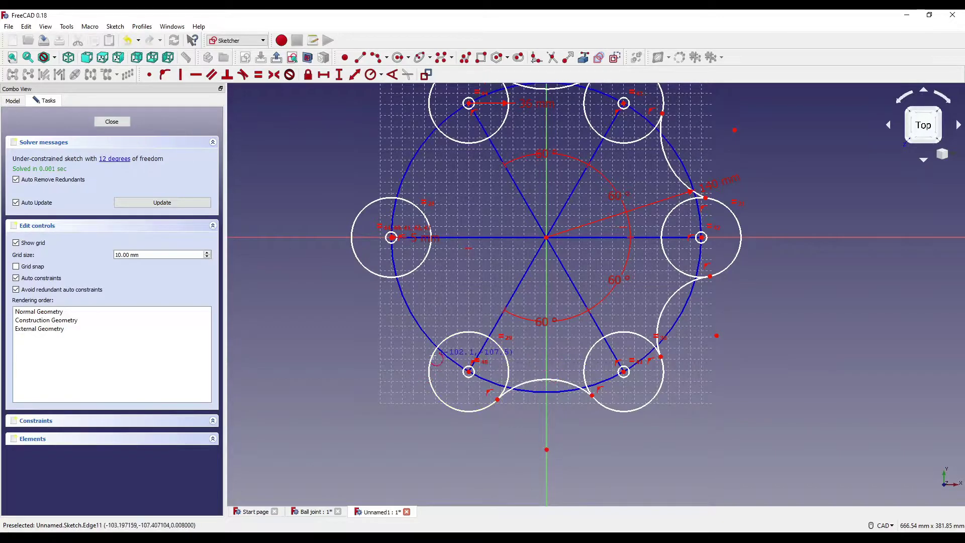
pyautogui.rightClick(434, 358)
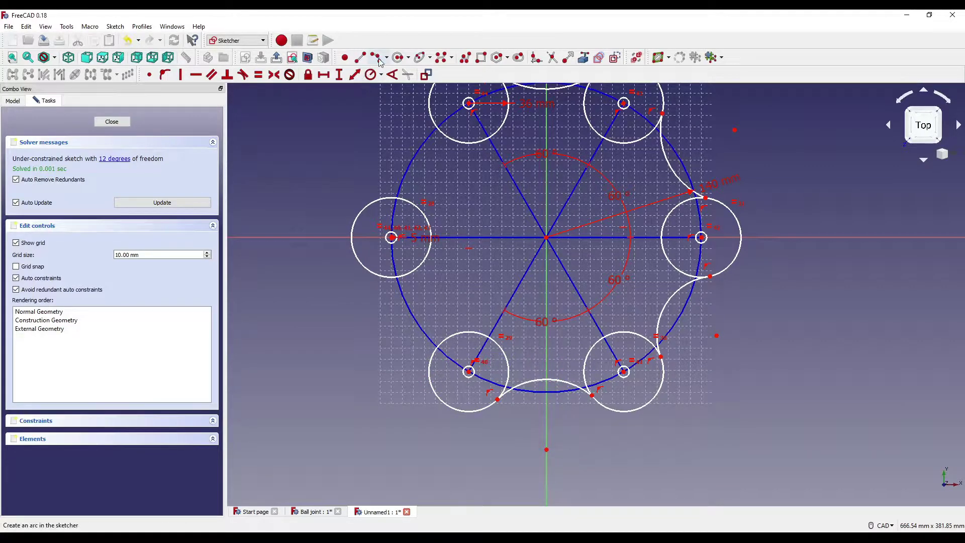
# Step: Try a three-point arc between the lower-left and left outer circles, and delete it
pyautogui.click(429, 356)
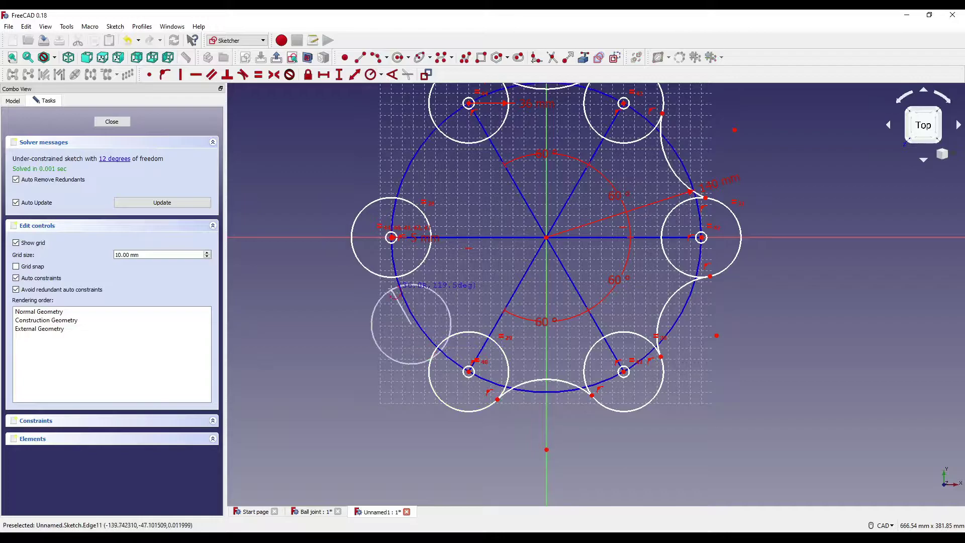
pyautogui.click(391, 277)
pyautogui.click(435, 317)
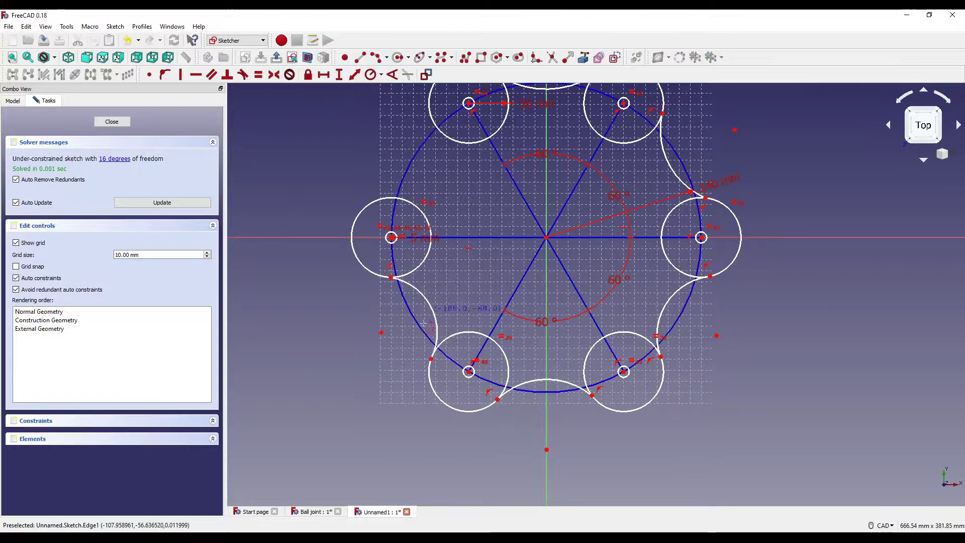
pyautogui.rightClick(436, 318)
pyautogui.moveTo(433, 360); pyautogui.dragTo(391, 355)
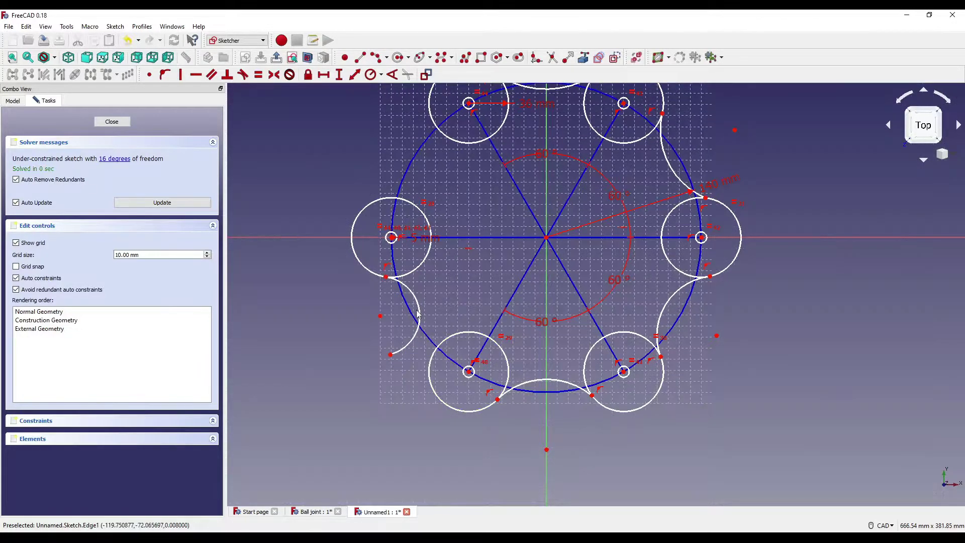
pyautogui.click(420, 313)
pyautogui.press('Delete')
# Step: Draw inward-curving three-point arcs from the lower-left to the left outer circle and from the left to the upper-left one
pyautogui.click(376, 58)
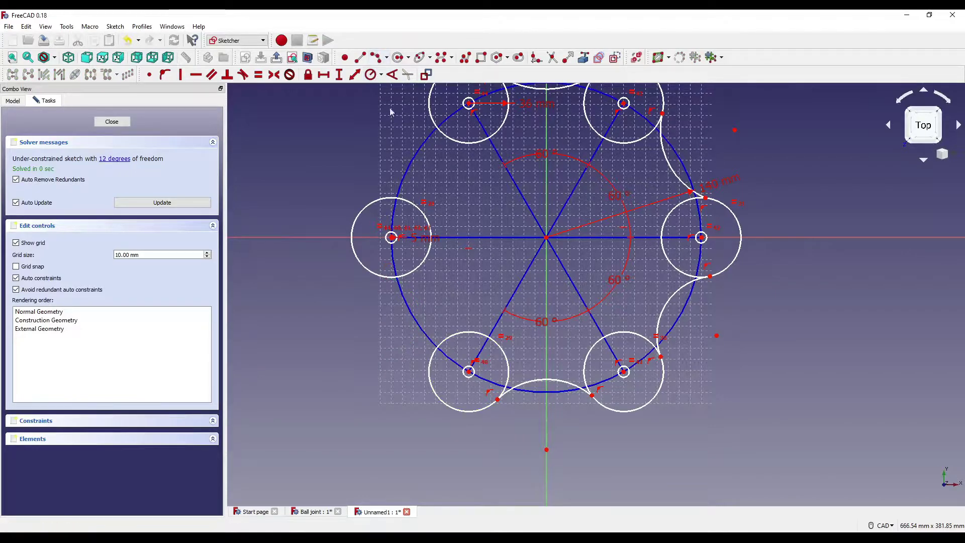
pyautogui.click(340, 356)
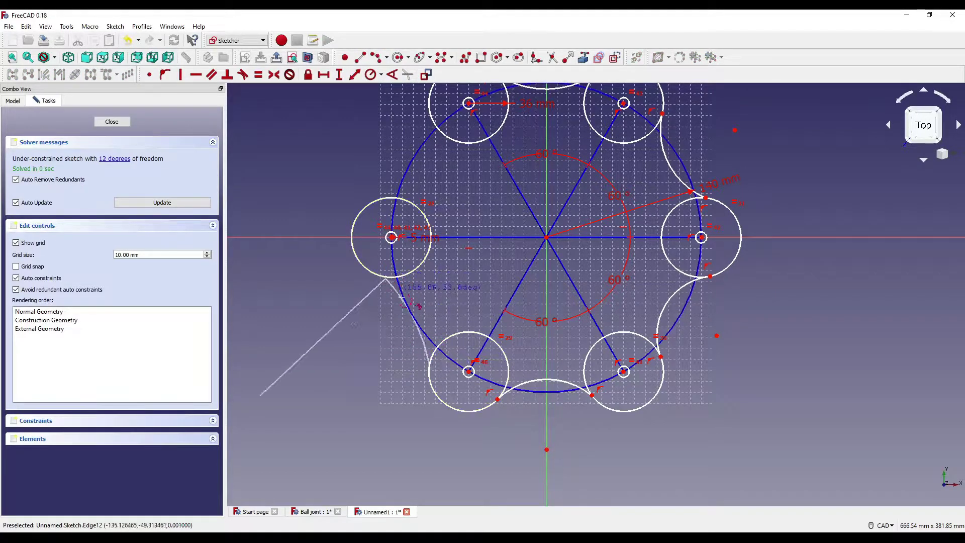
pyautogui.click(385, 278)
pyautogui.click(429, 368)
pyautogui.moveTo(425, 202); pyautogui.dragTo(417, 264, button='middle')
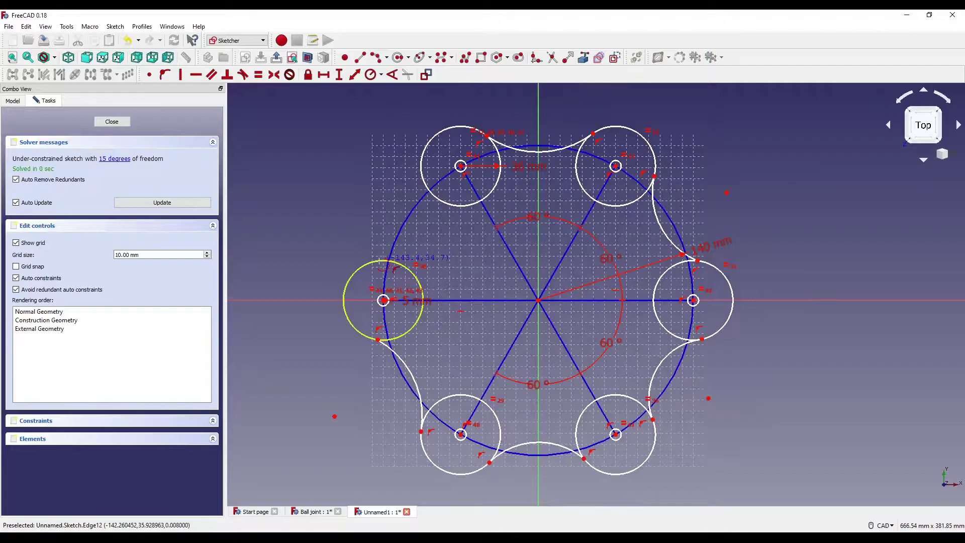
pyautogui.click(402, 217)
pyautogui.click(421, 171)
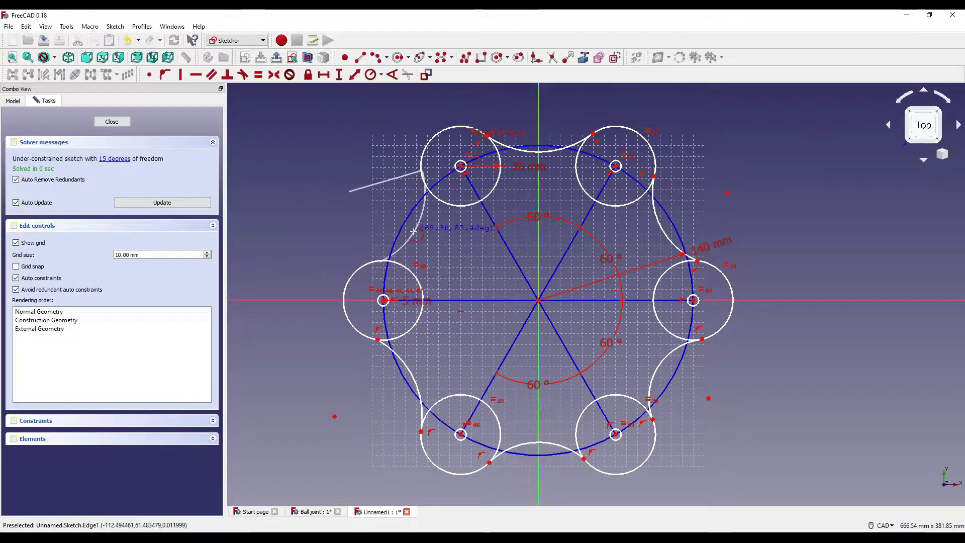
pyautogui.click(414, 230)
# Step: Constrain all six inward-curving connecting arcs to an equal radius of 76 mm
pyautogui.scroll(2, 430, 239)
pyautogui.moveTo(431, 239); pyautogui.dragTo(440, 245, button='middle')
pyautogui.scroll(-3, 487, 243)
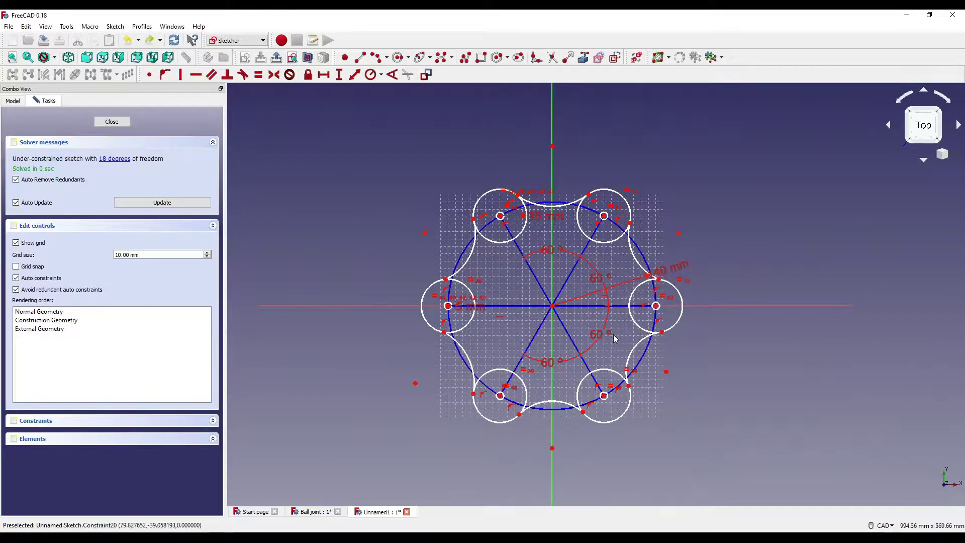
pyautogui.click(561, 403)
pyautogui.click(637, 349)
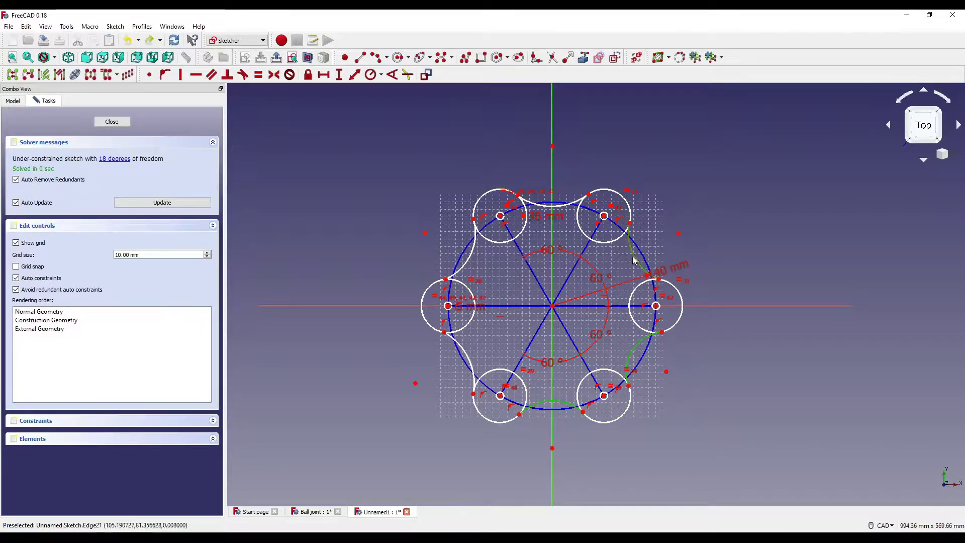
pyautogui.click(634, 260)
pyautogui.click(467, 265)
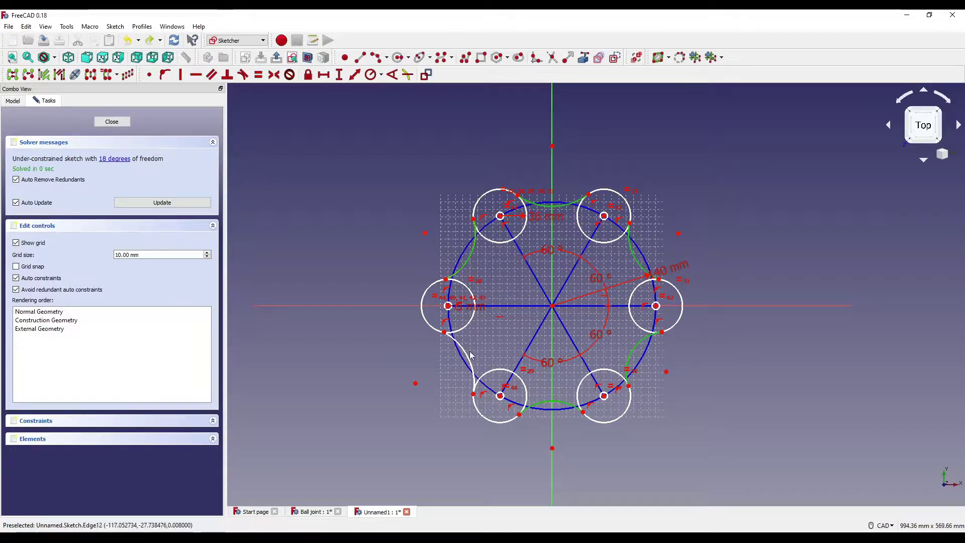
pyautogui.click(459, 351)
pyautogui.click(370, 74)
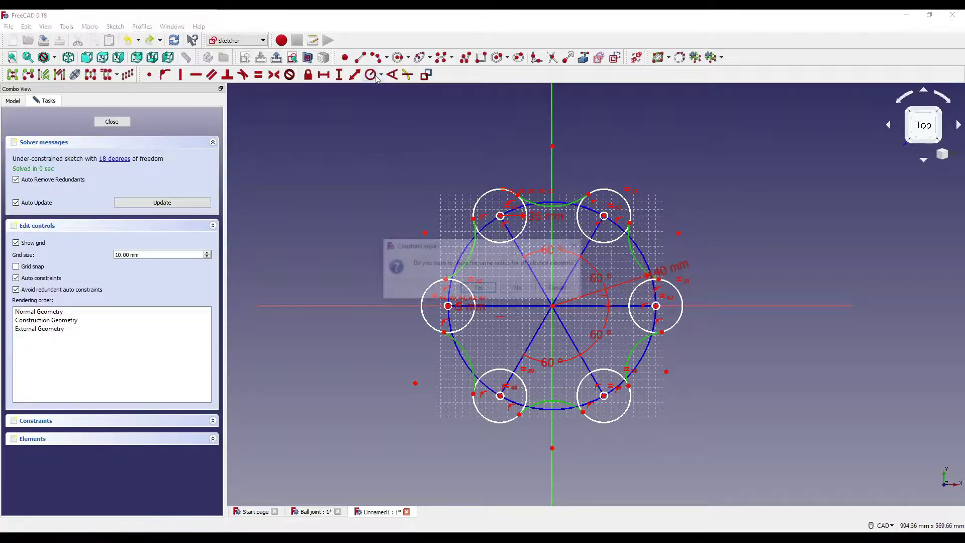
pyautogui.click(479, 287)
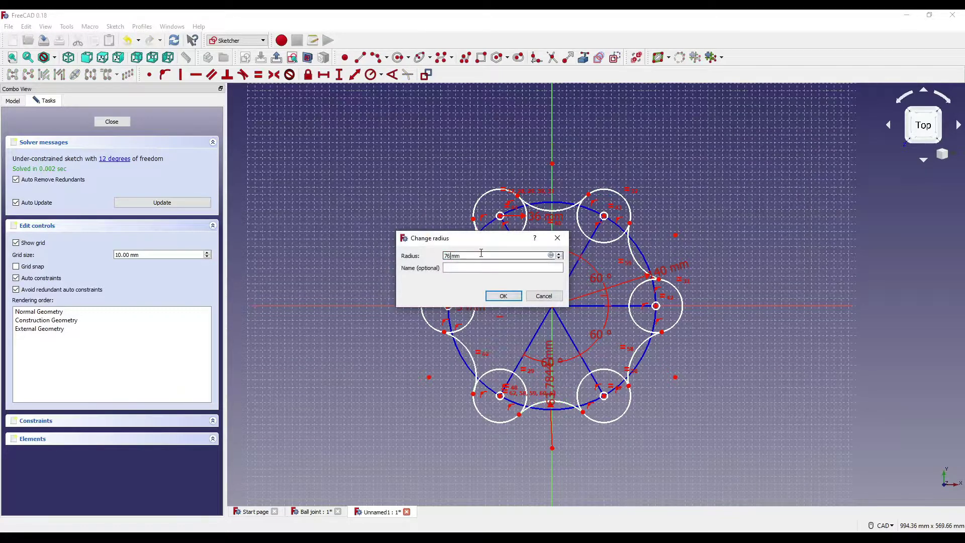
pyautogui.write('76')
pyautogui.press('Return')
# Step: Constrain the top connecting arc tangent to the upper-right and upper-left outer circles
pyautogui.scroll(6, 583, 216)
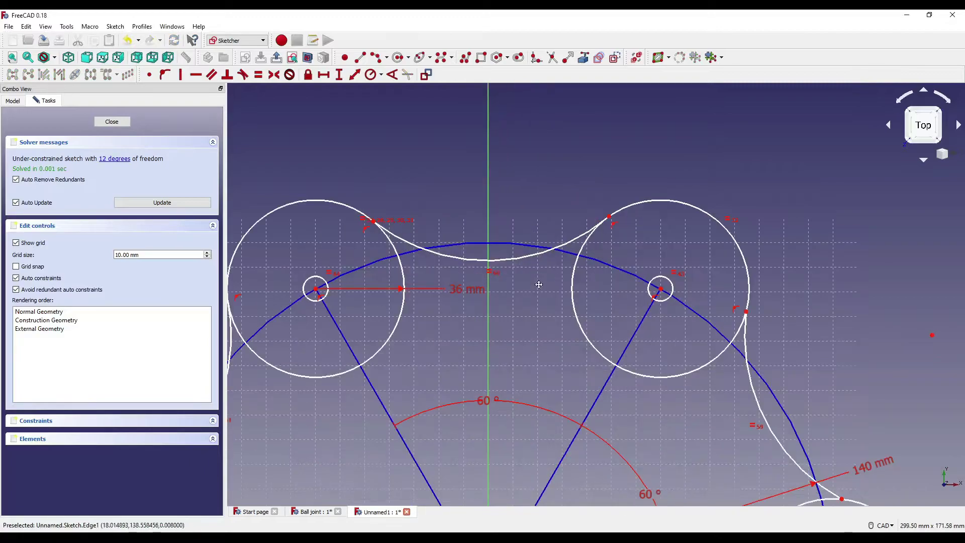
pyautogui.moveTo(538, 285); pyautogui.dragTo(554, 316, button='middle')
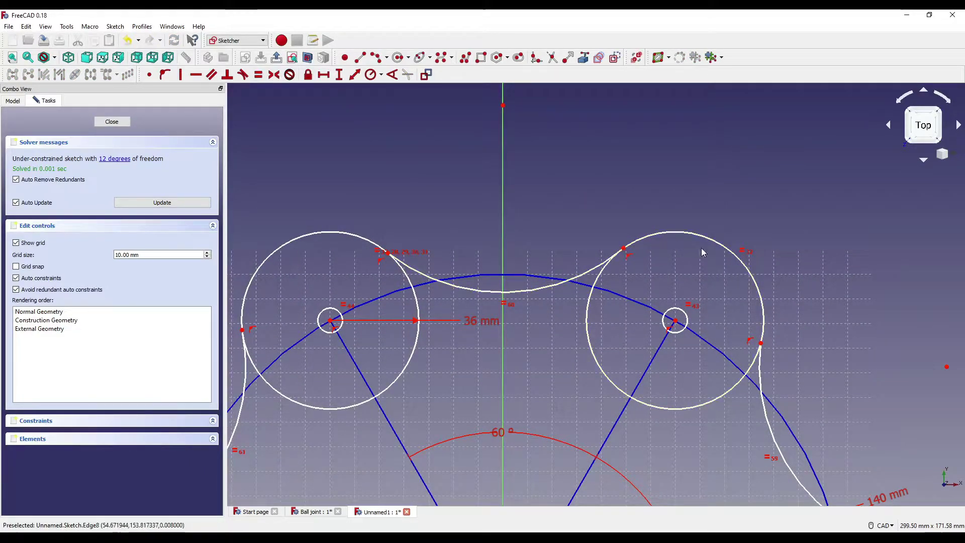
pyautogui.moveTo(313, 128); pyautogui.dragTo(323, 133, button='middle')
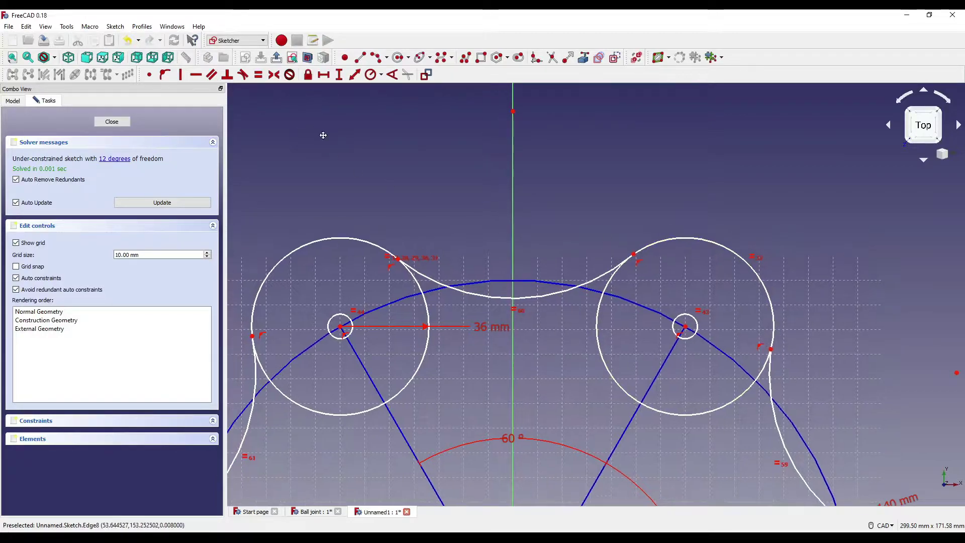
pyautogui.click(244, 75)
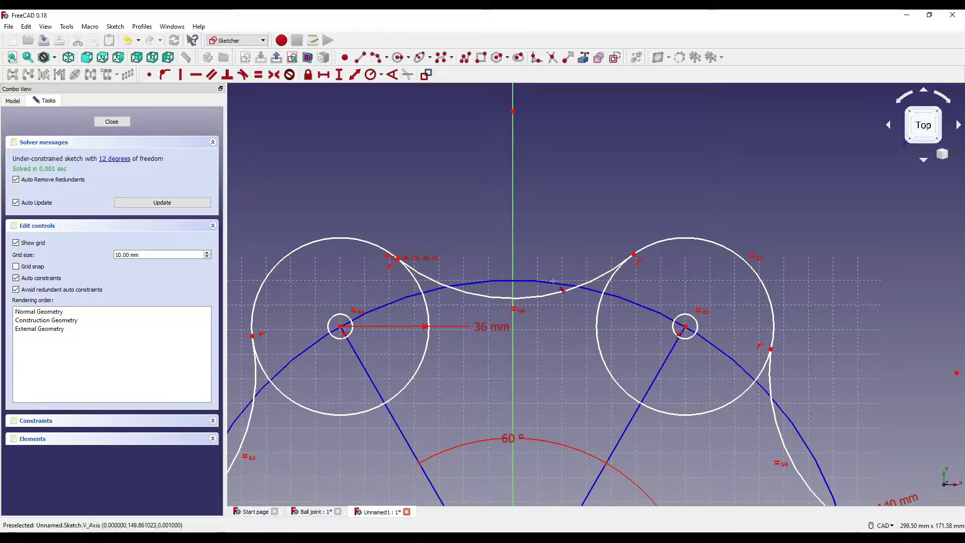
pyautogui.click(673, 244)
pyautogui.moveTo(458, 270); pyautogui.dragTo(570, 287, button='middle')
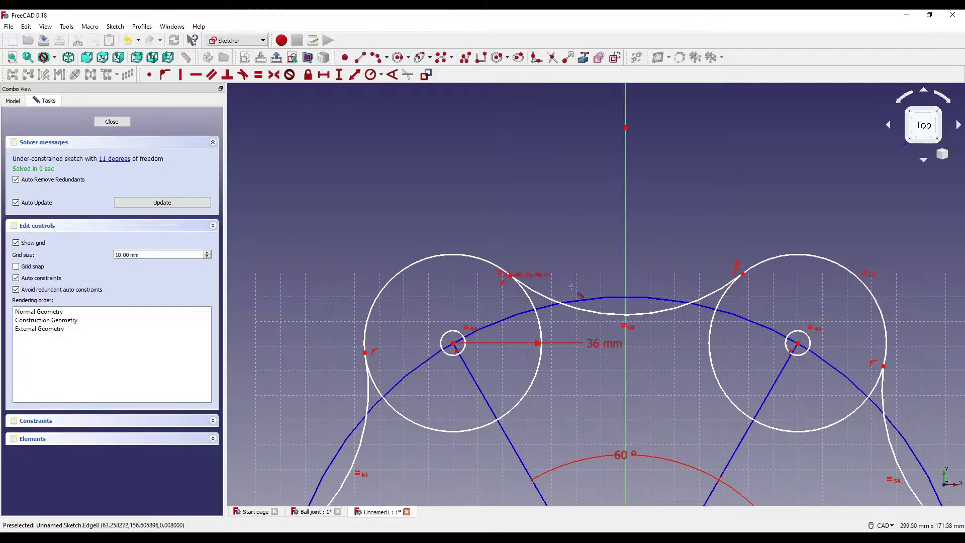
pyautogui.click(543, 294)
pyautogui.click(458, 255)
# Step: Constrain the arc between the upper-left and left outer circles tangent to those two circles
pyautogui.scroll(-2, 457, 296)
pyautogui.moveTo(457, 295); pyautogui.dragTo(567, 199, button='middle')
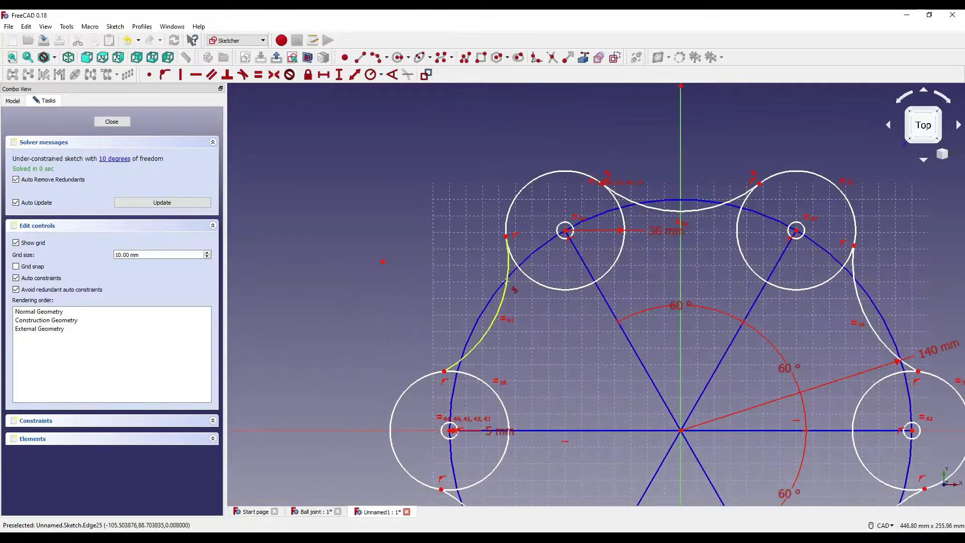
pyautogui.click(510, 211)
pyautogui.moveTo(490, 355); pyautogui.dragTo(550, 275, button='middle')
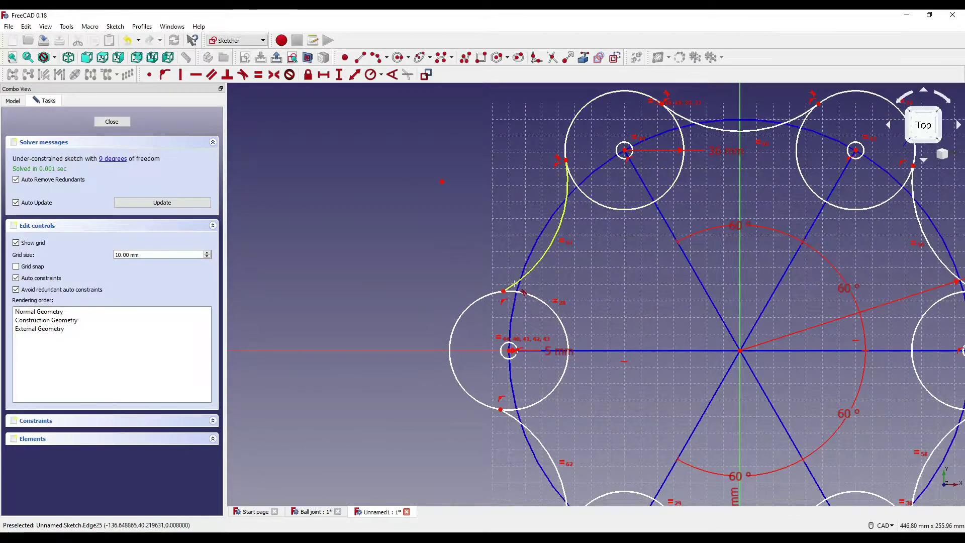
pyautogui.click(521, 280)
pyautogui.click(484, 297)
# Step: Constrain the lower-left and bottom connecting arcs tangent to the outer circles at both of their ends
pyautogui.moveTo(536, 399); pyautogui.dragTo(522, 297, button='middle')
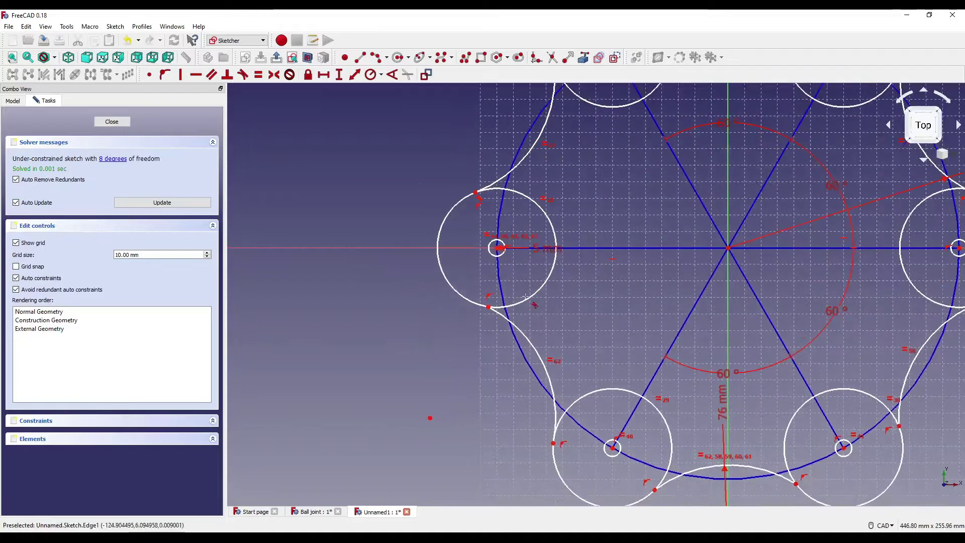
pyautogui.click(519, 331)
pyautogui.click(473, 304)
pyautogui.moveTo(603, 427); pyautogui.dragTo(425, 241, button='middle')
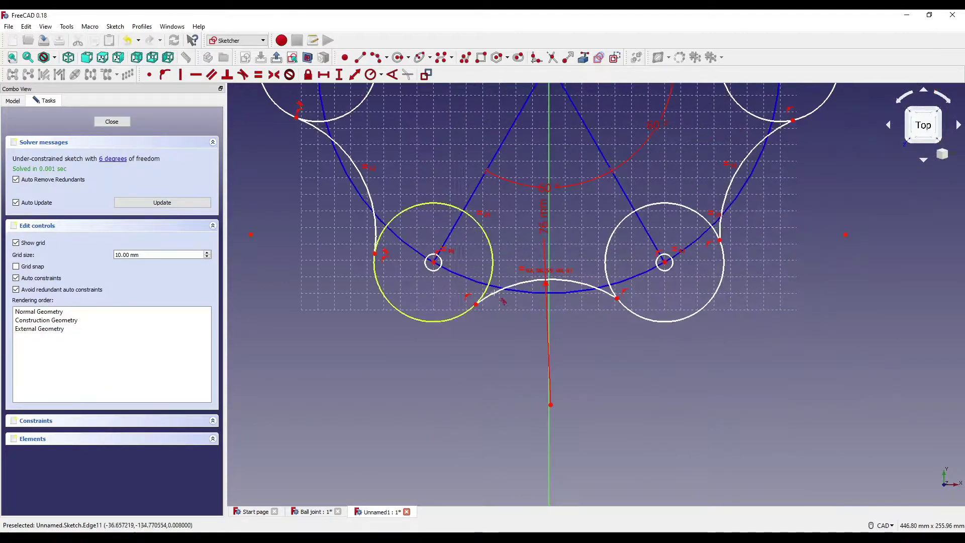
pyautogui.click(496, 292)
pyautogui.click(466, 311)
pyautogui.click(627, 310)
# Step: Constrain the lower-right and upper-right connecting arcs tangent to their adjoining outer circles
pyautogui.moveTo(771, 154); pyautogui.dragTo(633, 286, button='middle')
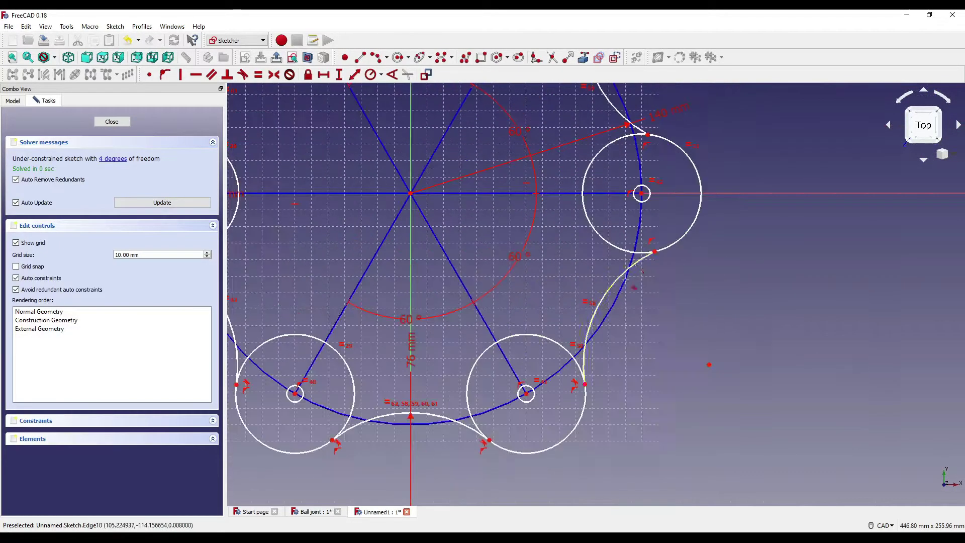
pyautogui.moveTo(634, 201); pyautogui.dragTo(612, 302, button='middle')
pyautogui.click(579, 189)
pyautogui.moveTo(563, 166); pyautogui.dragTo(621, 276, button='middle')
pyautogui.click(624, 212)
pyautogui.scroll(-5, 625, 215)
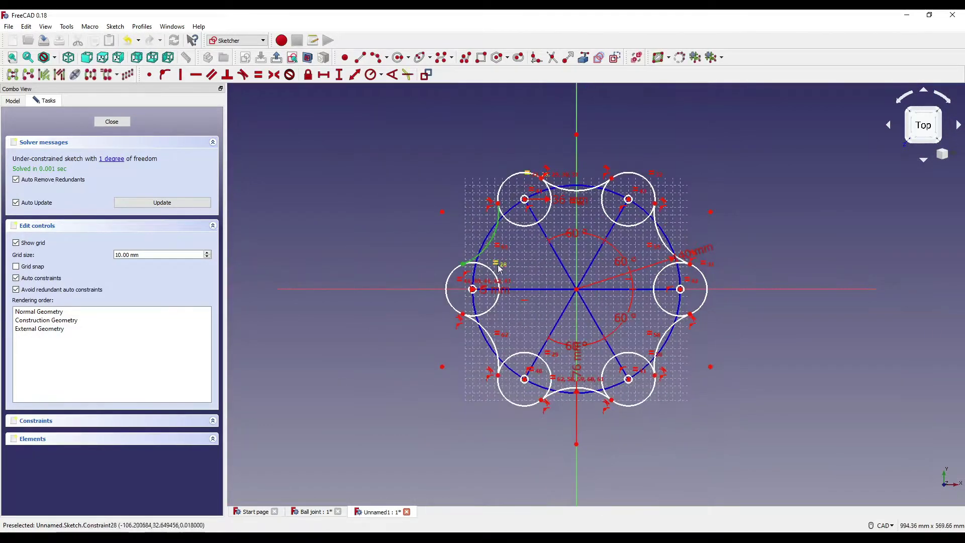
# Step: Add the missing tangent constraint between the upper-left connecting arc and the left outer circle
pyautogui.scroll(6, 484, 316)
pyautogui.moveTo(484, 321); pyautogui.dragTo(516, 308)
pyautogui.click(243, 74)
pyautogui.click(553, 288)
pyautogui.click(472, 332)
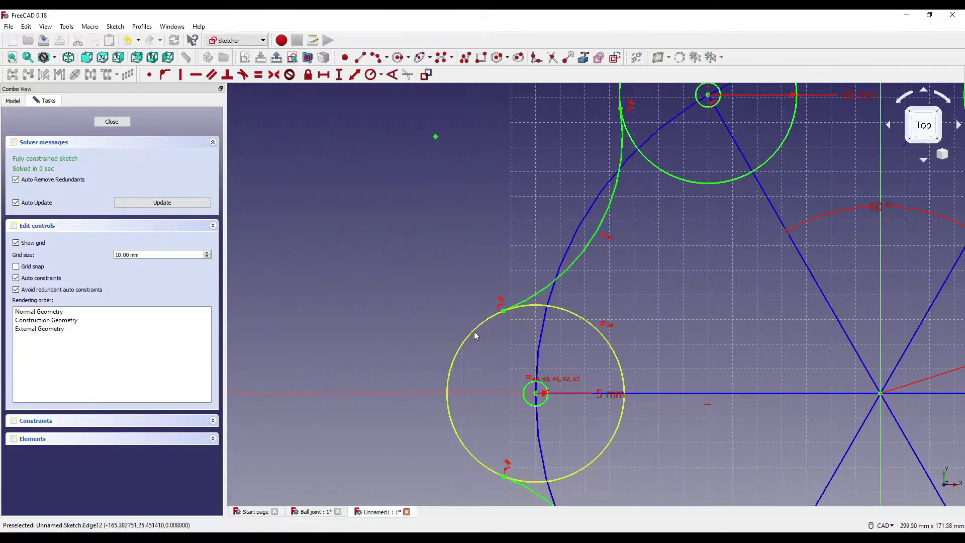
# Step: Trim inner sections of the upper-left and upper-right outer circles where they lie within the construction circle
pyautogui.scroll(-6, 437, 271)
pyautogui.moveTo(744, 220); pyautogui.dragTo(754, 243, button='middle')
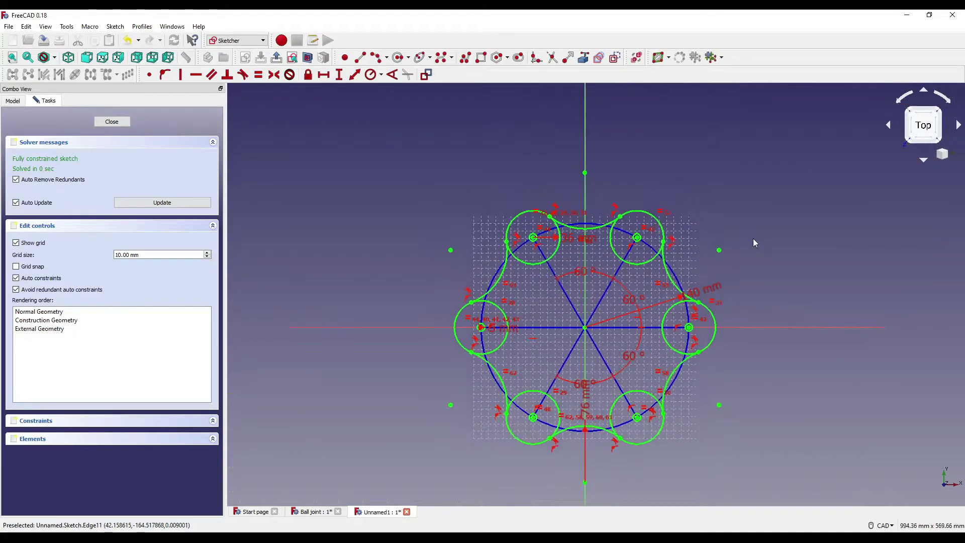
pyautogui.scroll(7, 593, 256)
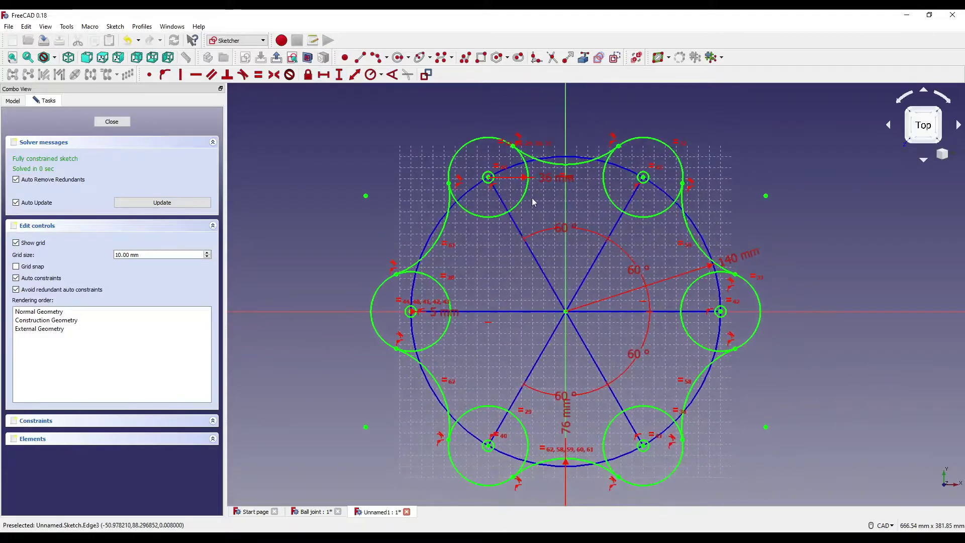
pyautogui.scroll(-5, 564, 172)
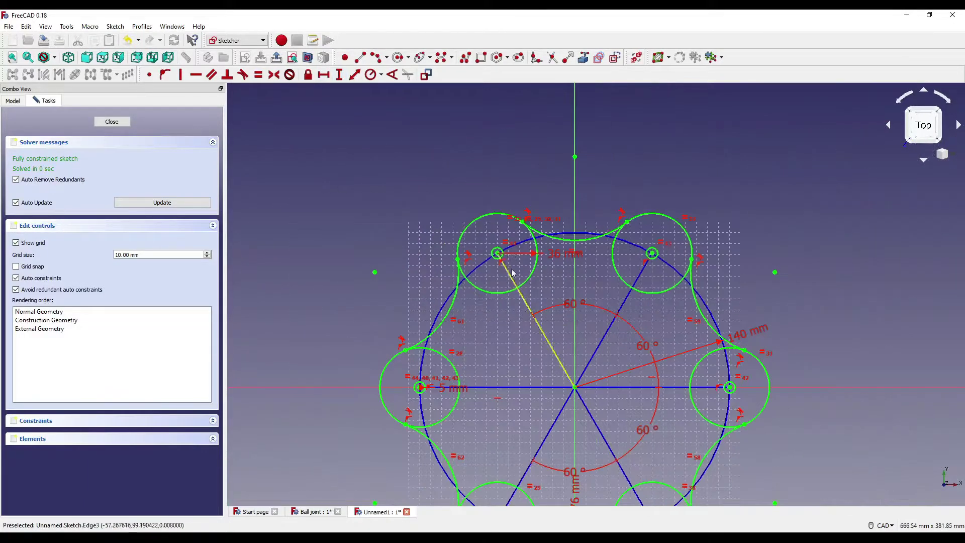
pyautogui.scroll(-2, 615, 235)
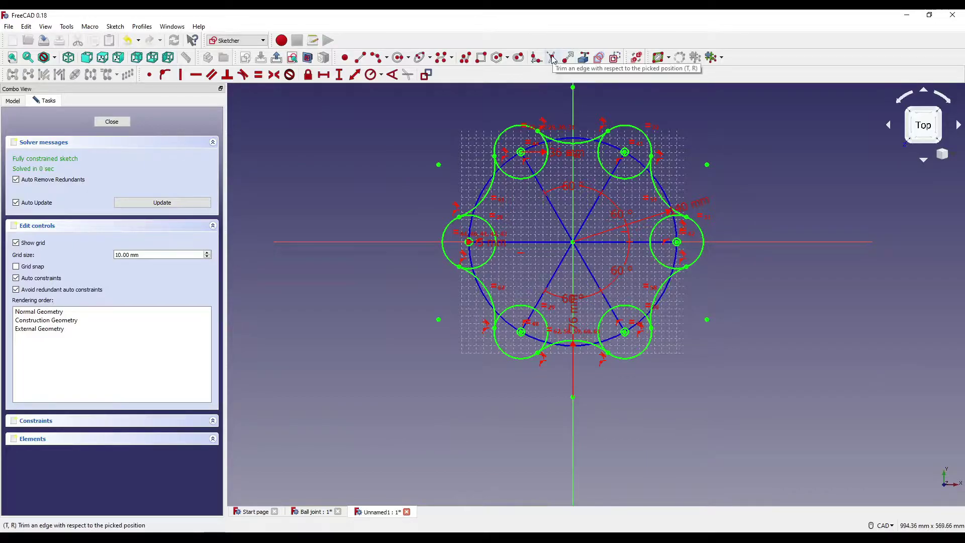
pyautogui.scroll(4, 562, 166)
pyautogui.click(574, 229)
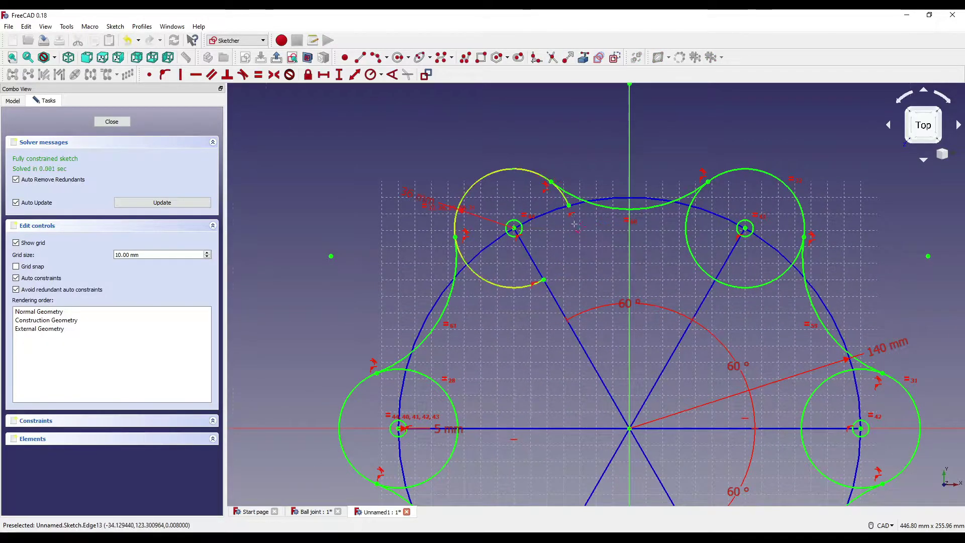
pyautogui.click(704, 273)
# Step: Trim the sections of the right, lower-right, lower-left and left outer circles lying inside the construction circle
pyautogui.moveTo(763, 338); pyautogui.dragTo(652, 204, button='middle')
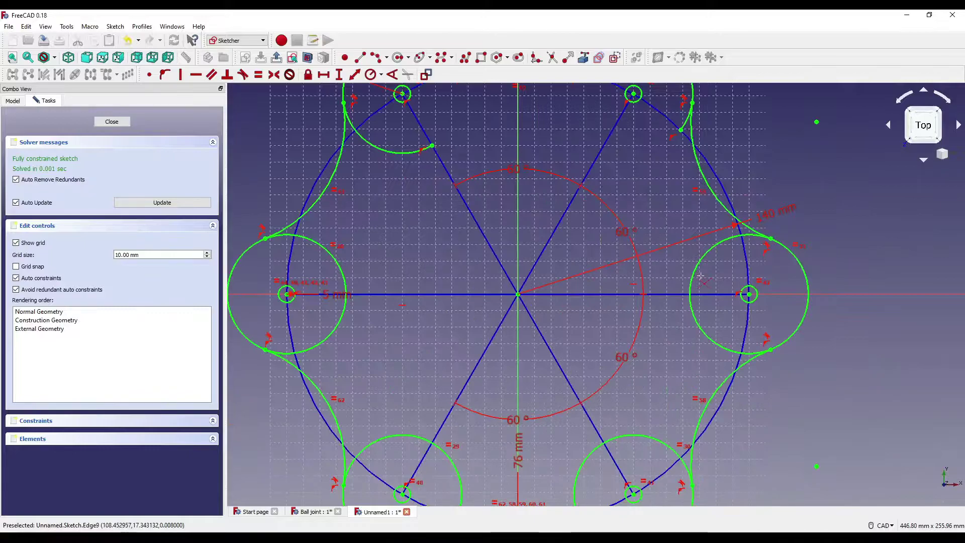
pyautogui.click(694, 271)
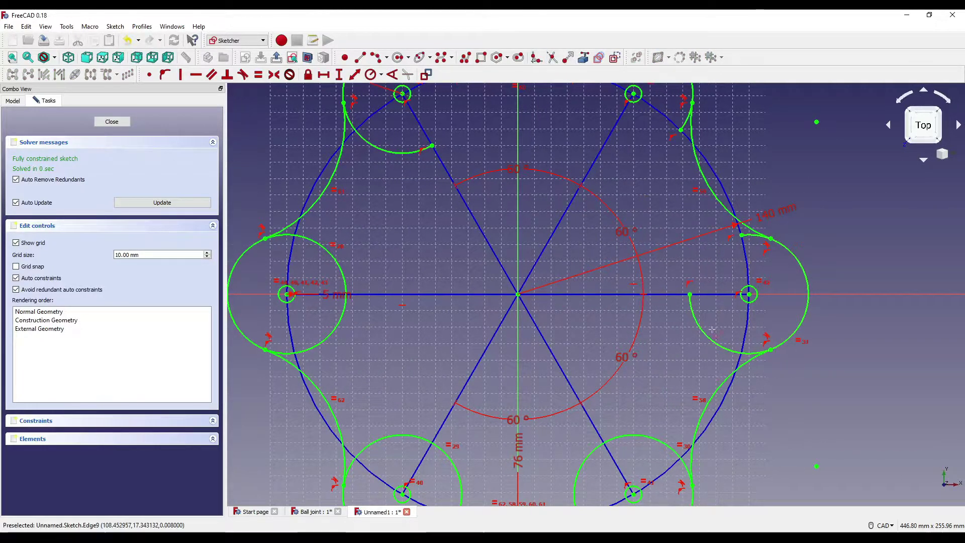
pyautogui.moveTo(665, 434); pyautogui.dragTo(692, 320, button='middle')
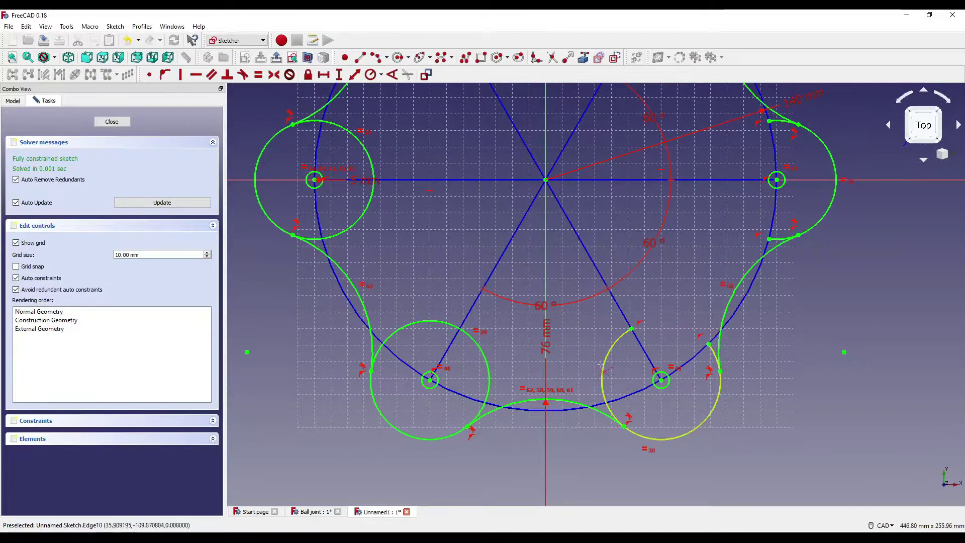
pyautogui.moveTo(603, 368); pyautogui.dragTo(688, 373, button='middle')
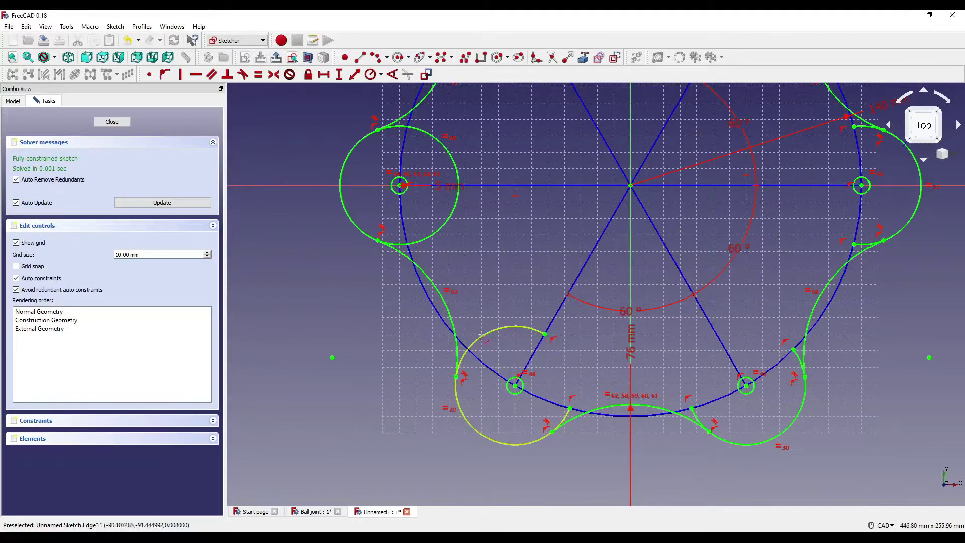
pyautogui.click(446, 229)
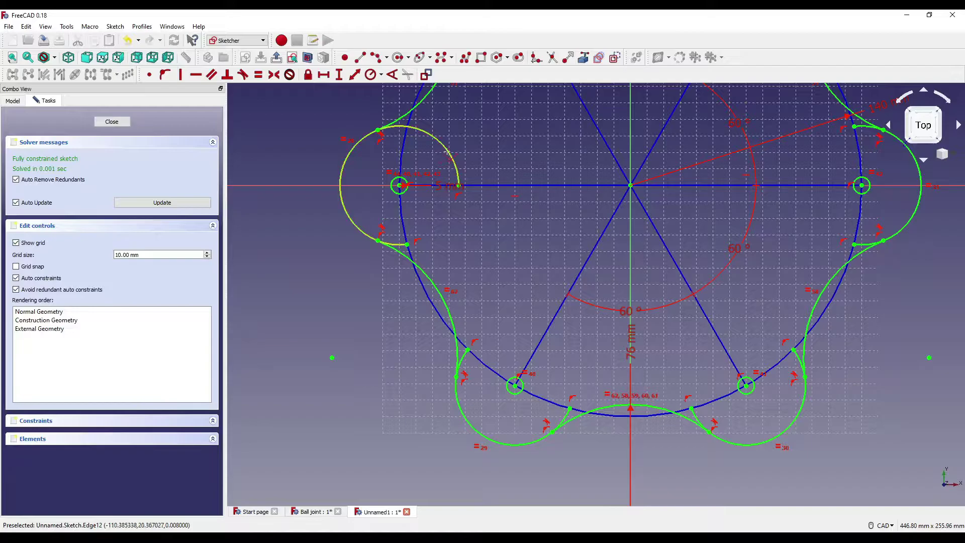
# Step: Trim the remaining inner arc of the upper-left outer circle back to its tangent point with the left-hand connecting arc
pyautogui.moveTo(520, 146); pyautogui.dragTo(558, 261, button='middle')
pyautogui.moveTo(553, 166); pyautogui.dragTo(524, 281, button='middle')
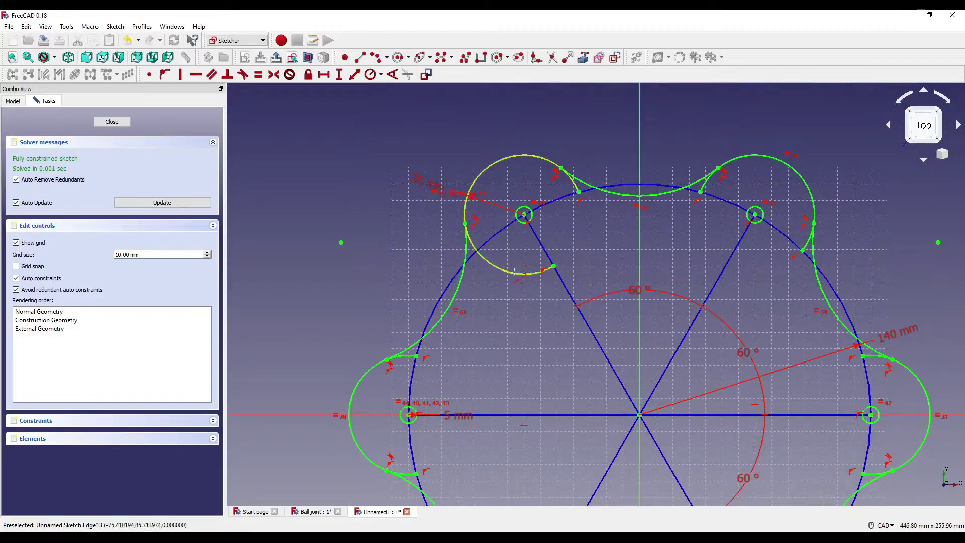
pyautogui.click(471, 236)
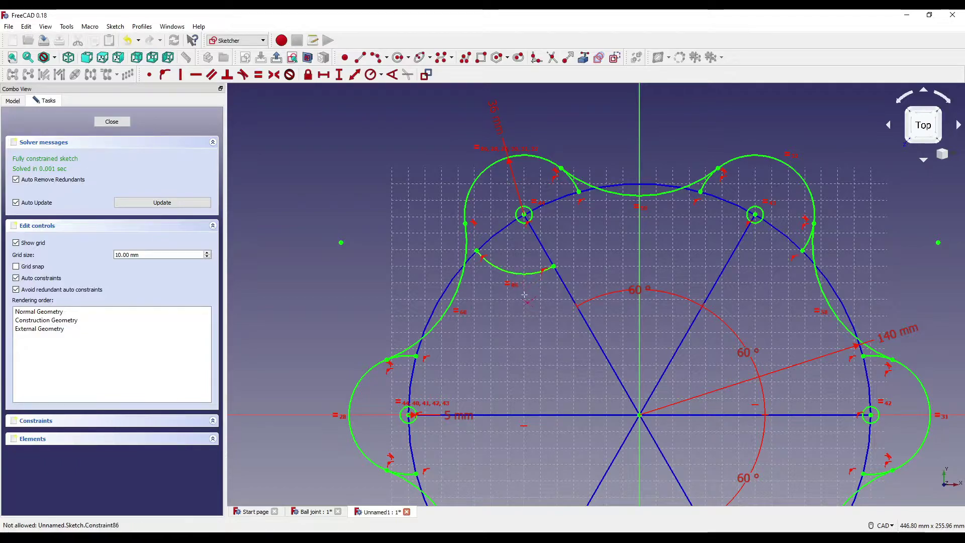
pyautogui.click(522, 274)
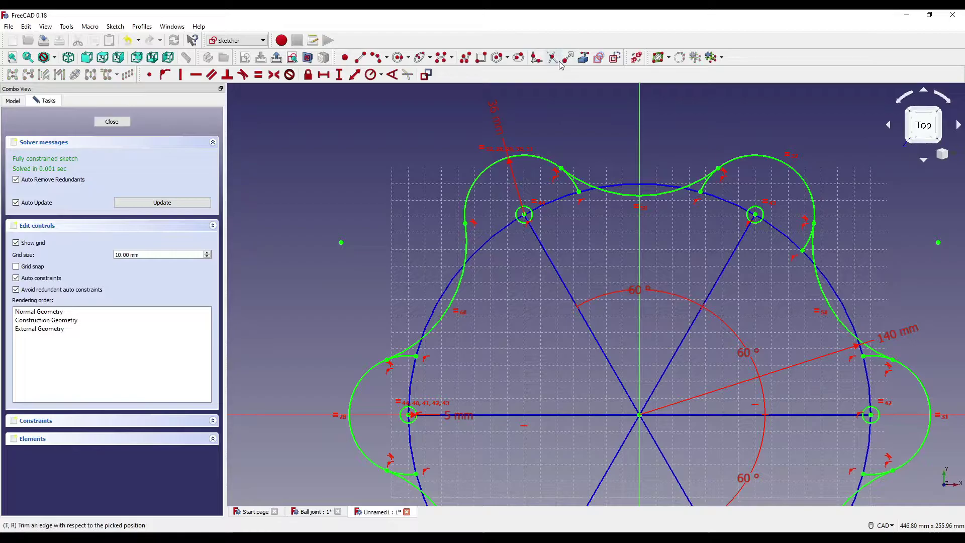
# Step: Trim the leftover circle stubs beyond the tangent points on the left and lower-left lobes
pyautogui.scroll(-4, 651, 145)
pyautogui.moveTo(651, 144); pyautogui.dragTo(632, 172, button='middle')
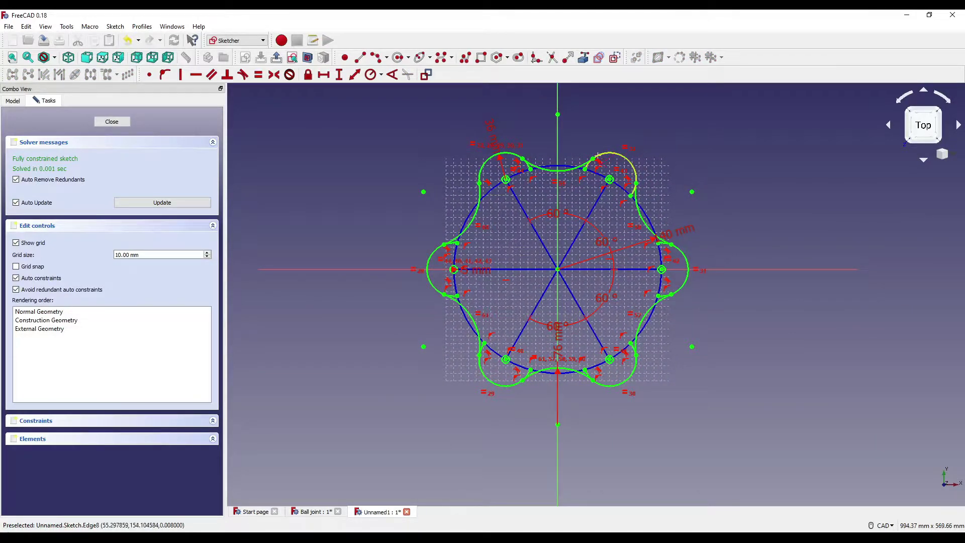
pyautogui.scroll(6, 437, 254)
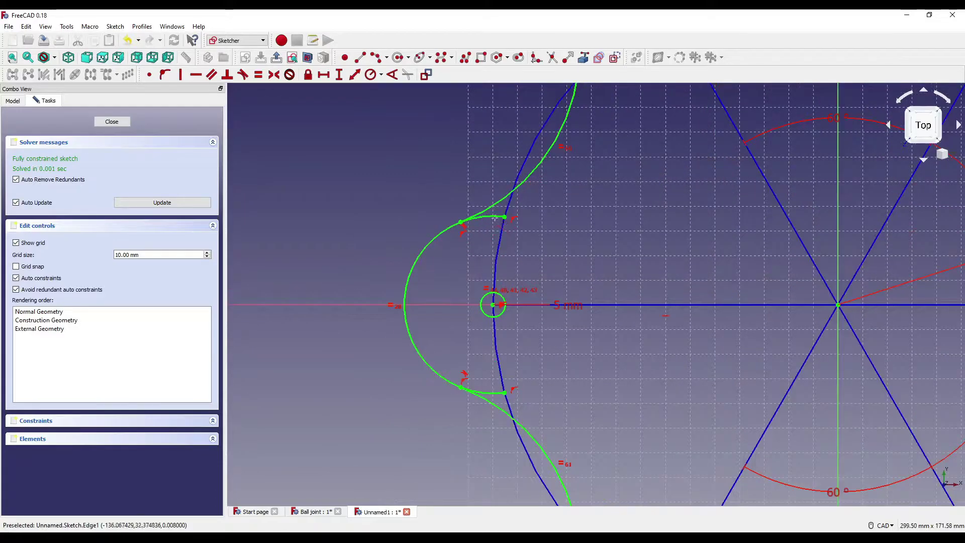
pyautogui.scroll(-5, 498, 397)
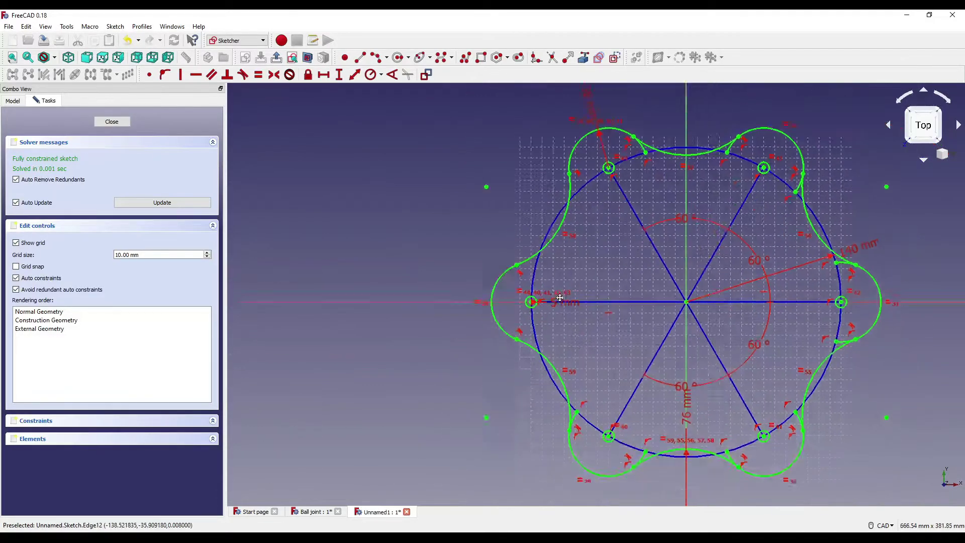
pyautogui.scroll(6, 520, 276)
pyautogui.click(520, 275)
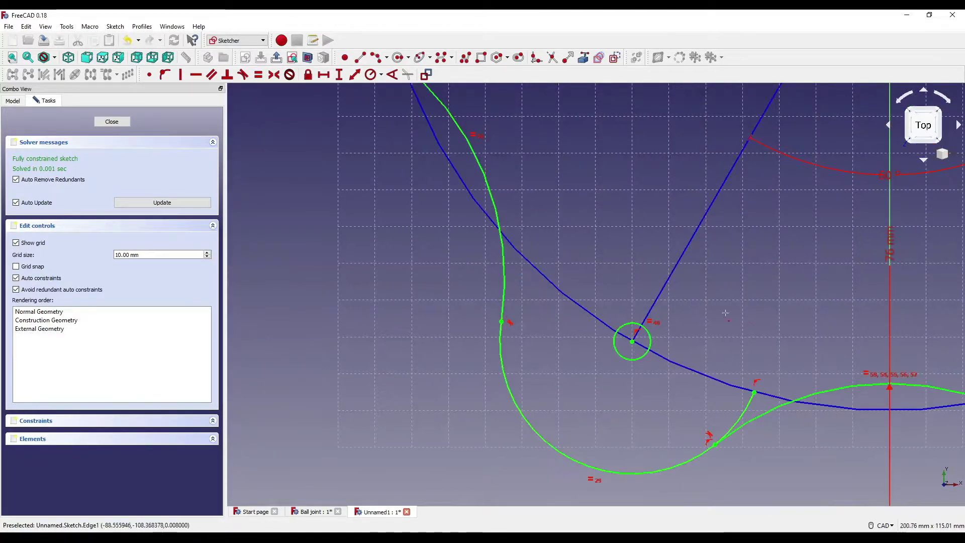
pyautogui.moveTo(769, 393); pyautogui.dragTo(636, 322, button='middle')
pyautogui.scroll(-3, 613, 339)
pyautogui.scroll(2, 744, 279)
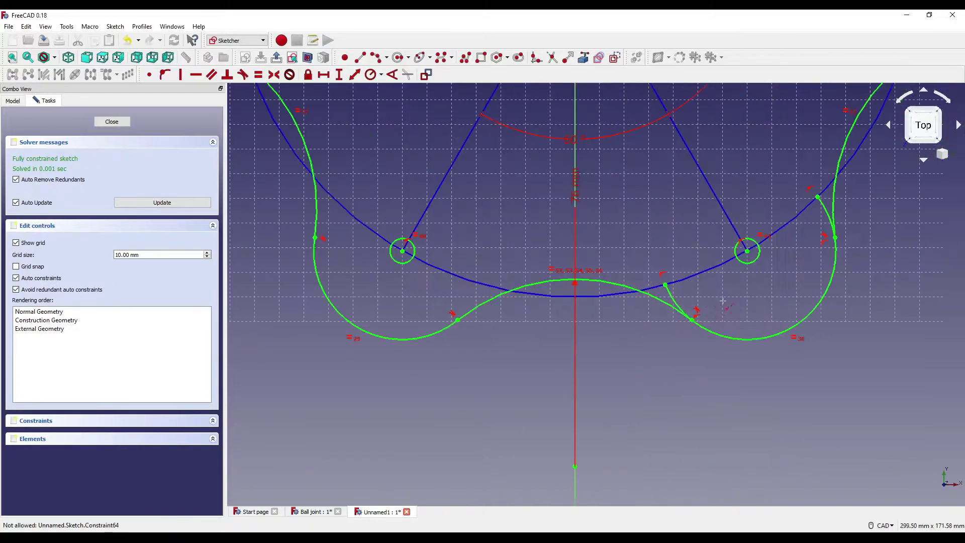
# Step: Trim the leftover circle stubs beyond the tangent points on the lower-right and right lobes
pyautogui.moveTo(837, 209); pyautogui.dragTo(656, 277, button='middle')
pyautogui.scroll(2, 656, 277)
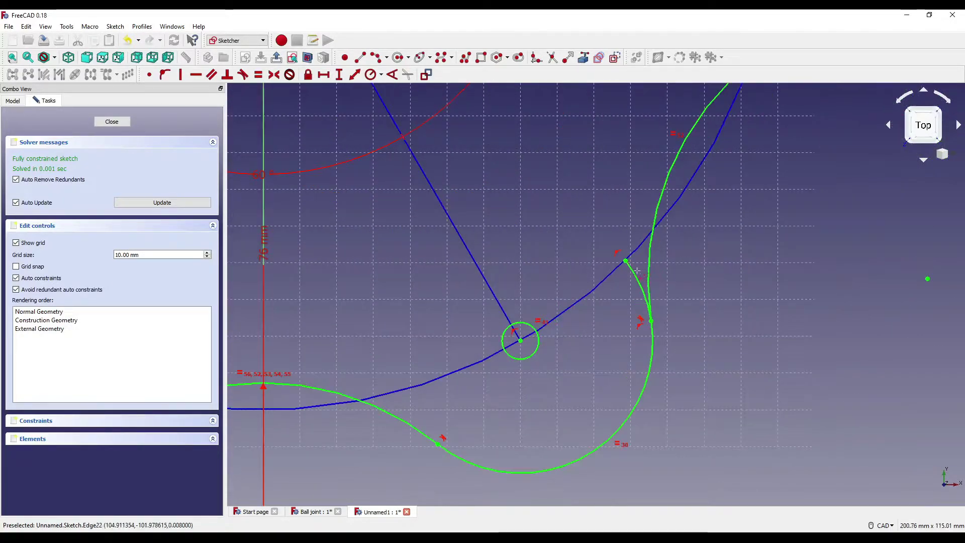
pyautogui.scroll(-3, 634, 351)
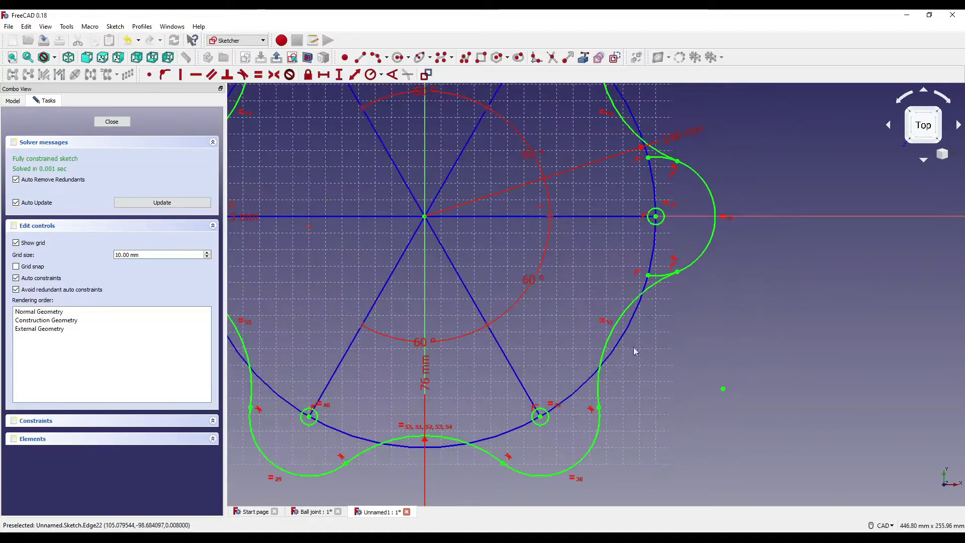
pyautogui.click(656, 275)
pyautogui.press('Delete')
pyautogui.click(657, 157)
# Step: Trim the remaining circle stubs beyond the tangent points on the upper-right and upper-left lobes
pyautogui.moveTo(681, 111); pyautogui.dragTo(746, 332, button='middle')
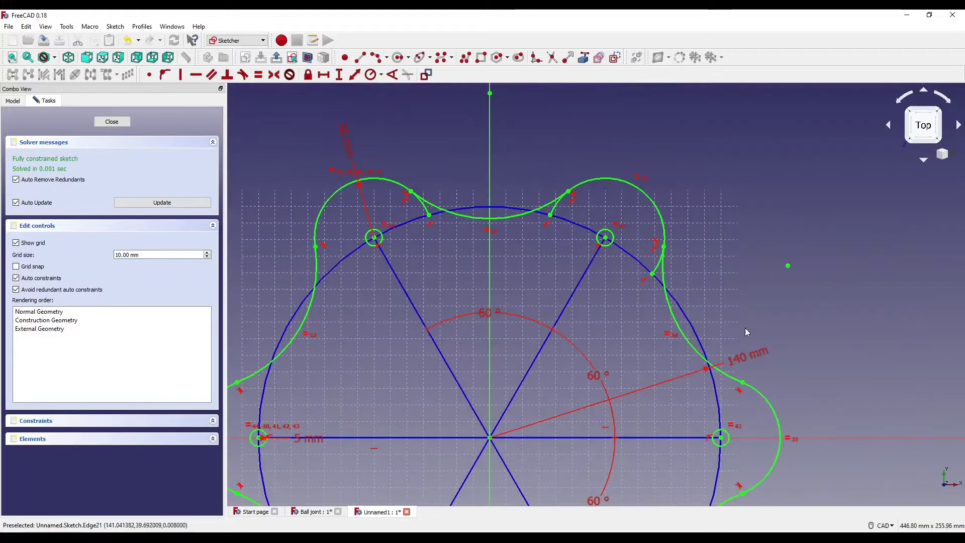
pyautogui.click(656, 271)
pyautogui.press('Delete')
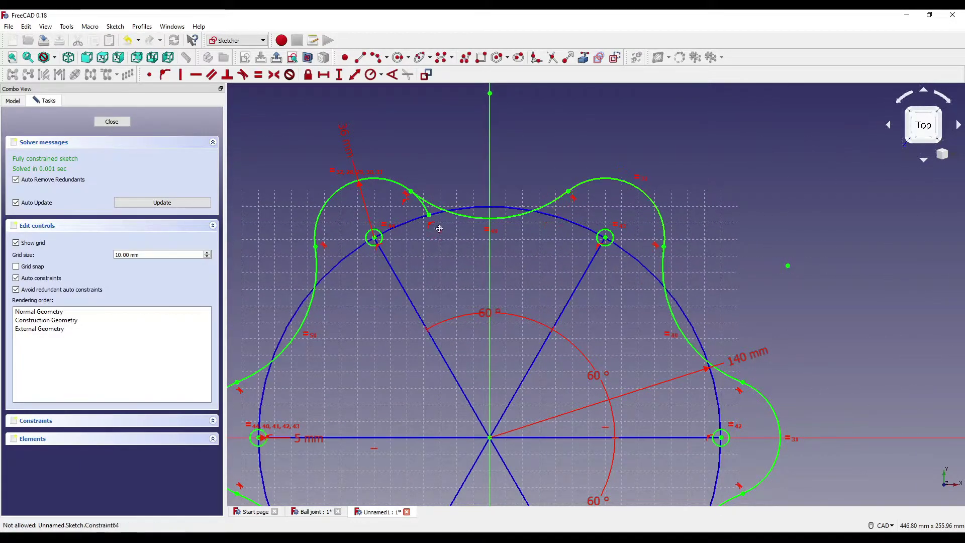
pyautogui.scroll(2, 557, 209)
pyautogui.scroll(-6, 597, 177)
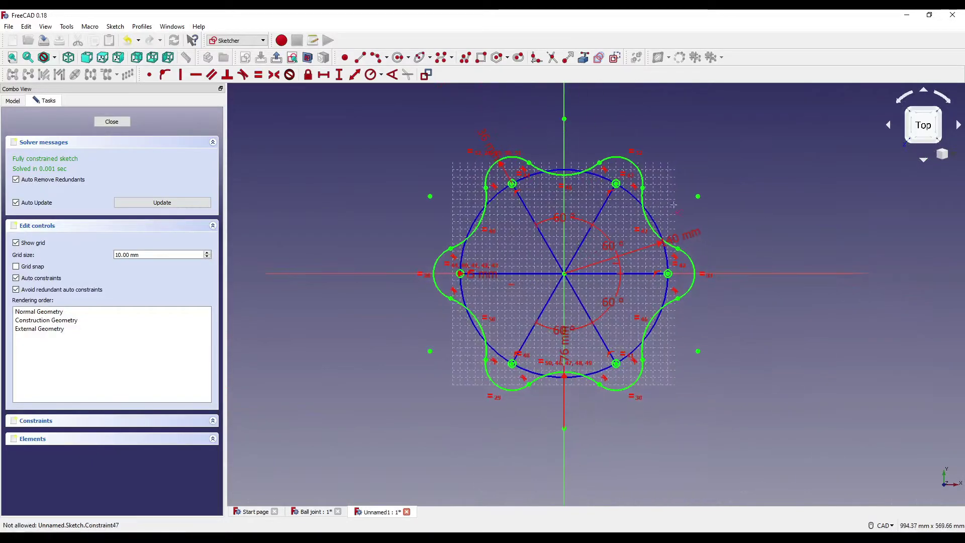
pyautogui.moveTo(564, 308); pyautogui.dragTo(560, 355, button='middle')
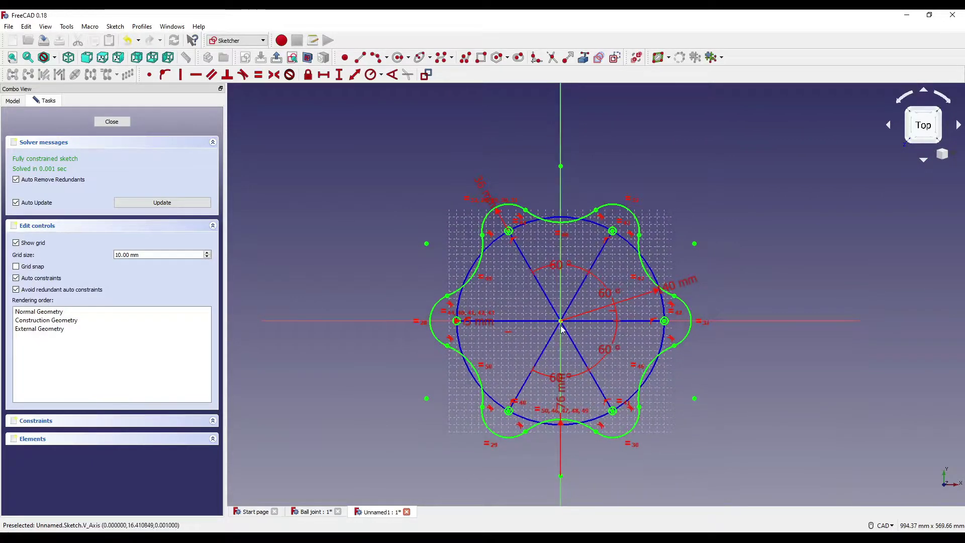
pyautogui.scroll(3, 555, 166)
pyautogui.scroll(-3, 504, 222)
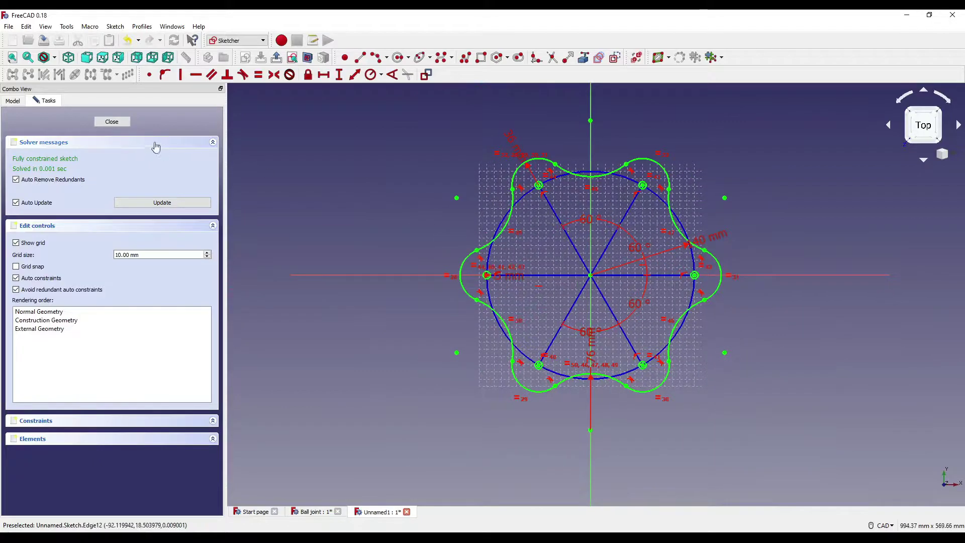
# Step: Finish the lobed sketch and pad it to a thickness of 20 mm
pyautogui.click(109, 125)
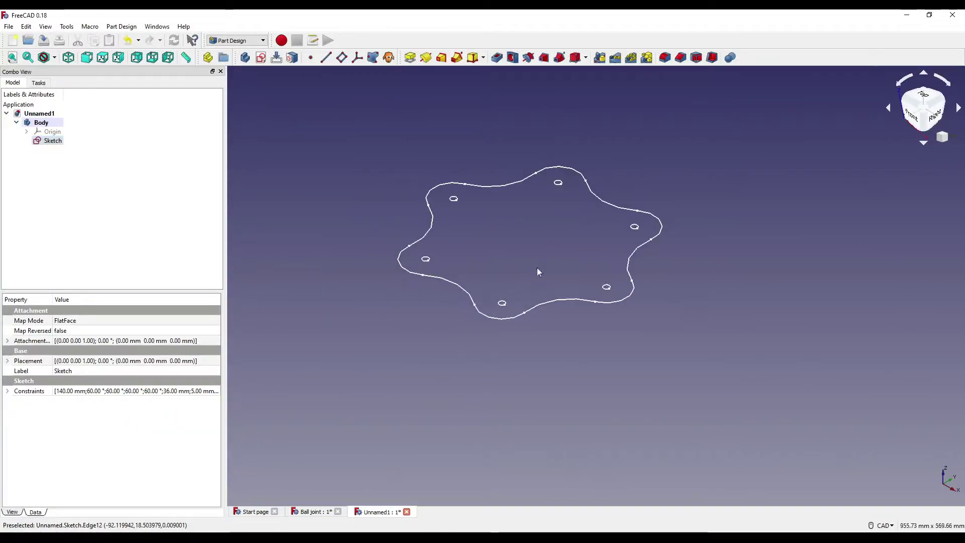
pyautogui.click(410, 57)
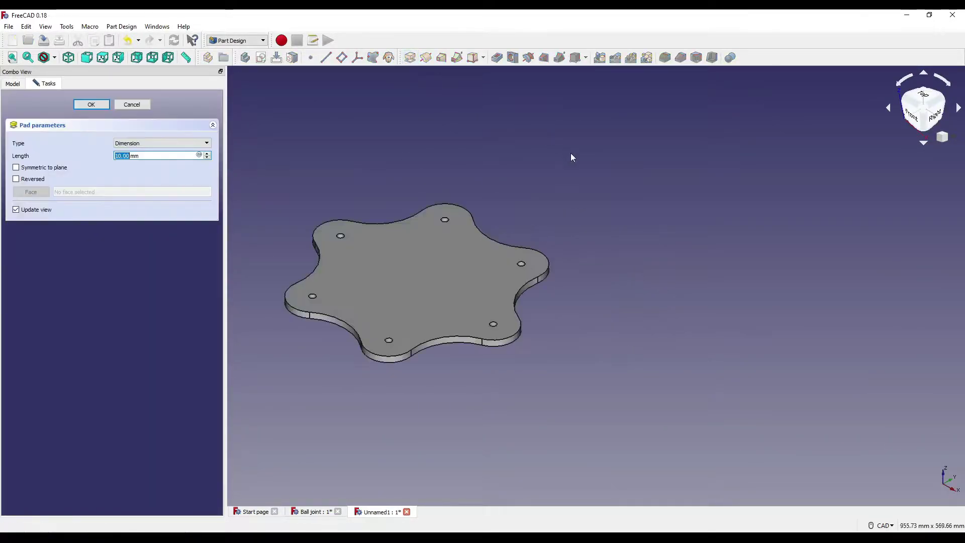
pyautogui.moveTo(128, 156); pyautogui.dragTo(83, 152)
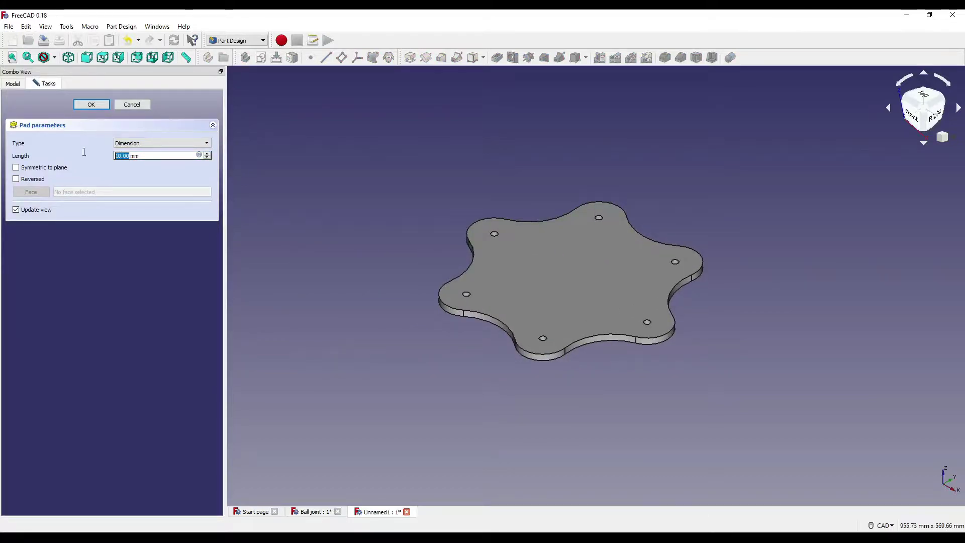
pyautogui.write('20')
pyautogui.press('Return')
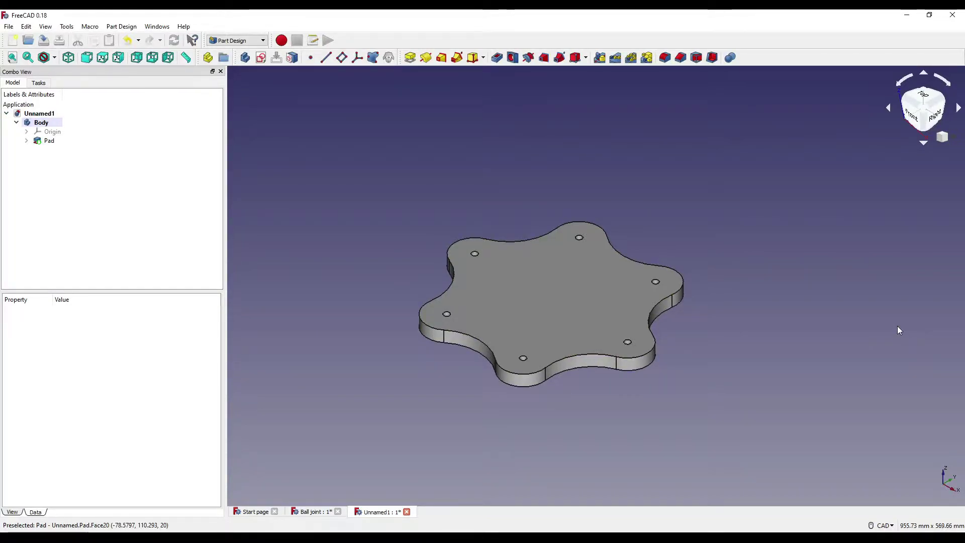
# Step: Create a new sketch on the XZ plane of the body
pyautogui.scroll(3, 747, 239)
pyautogui.scroll(-1, 806, 255)
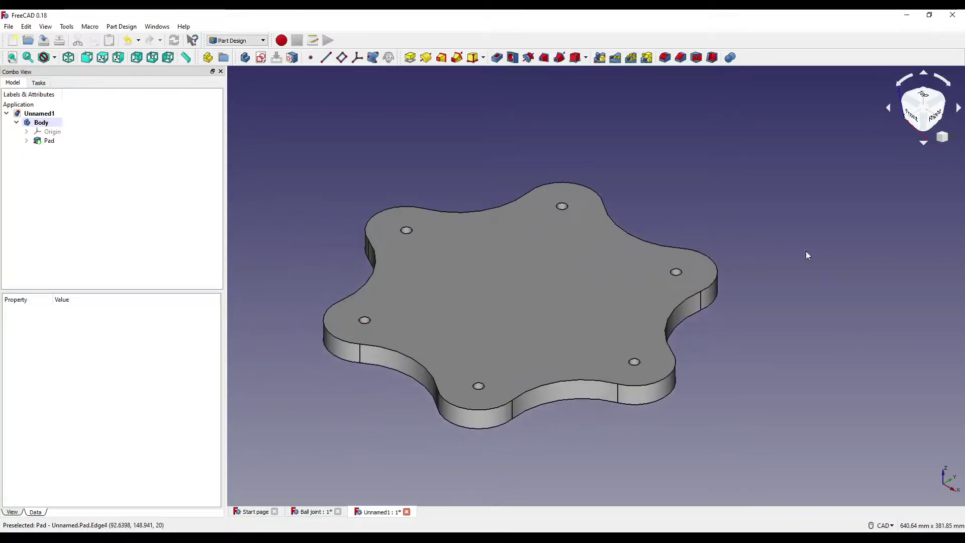
pyautogui.scroll(-2, 728, 266)
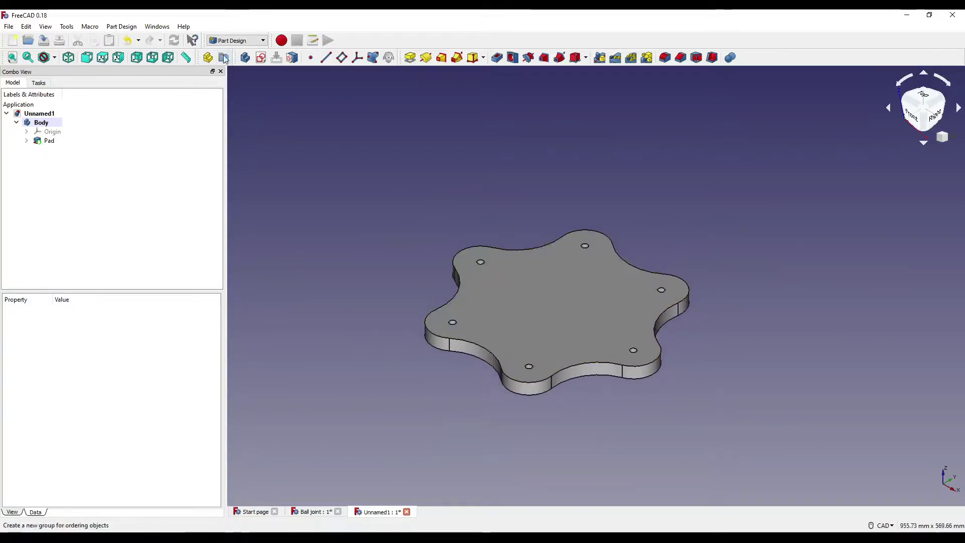
pyautogui.click(260, 57)
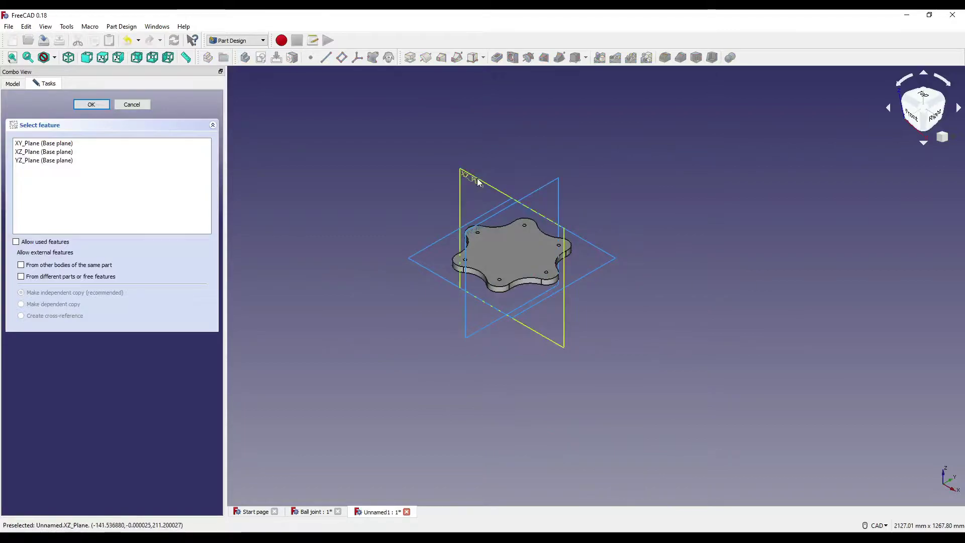
pyautogui.click(478, 182)
pyautogui.click(102, 108)
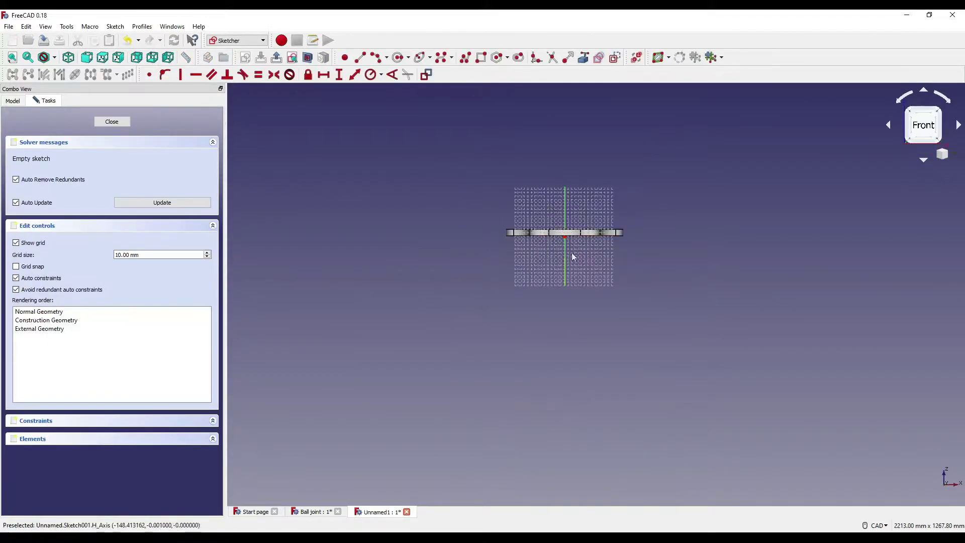
# Step: Draw a vertical line along the vertical axis from the plate's top face up to a height of about 286 mm
pyautogui.moveTo(529, 202); pyautogui.dragTo(502, 187, button='middle')
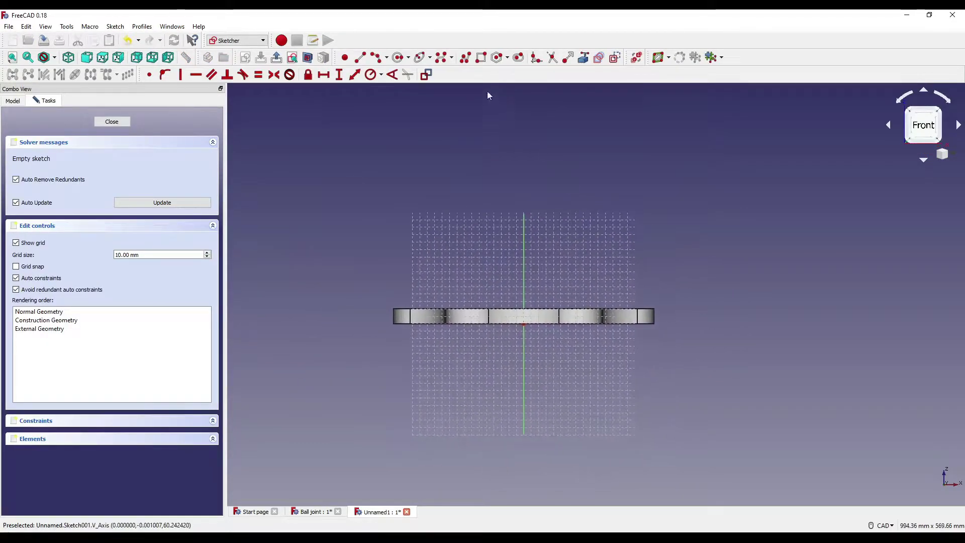
pyautogui.moveTo(502, 149); pyautogui.dragTo(510, 198, button='middle')
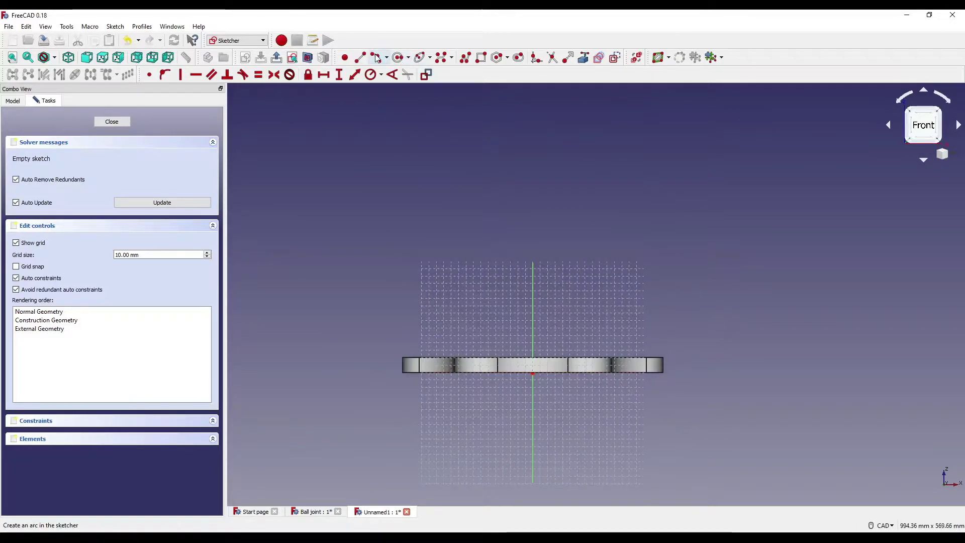
pyautogui.click(360, 57)
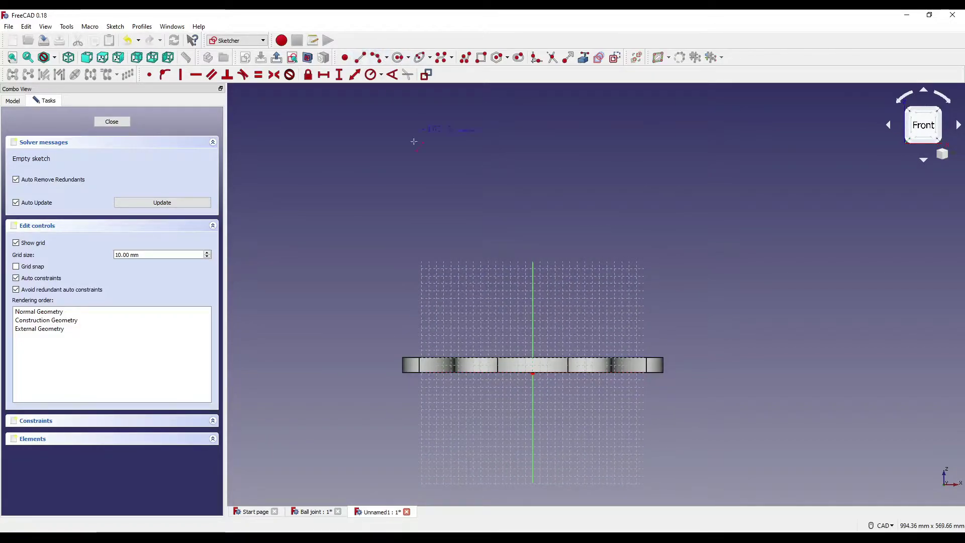
pyautogui.scroll(3, 517, 326)
pyautogui.click(555, 402)
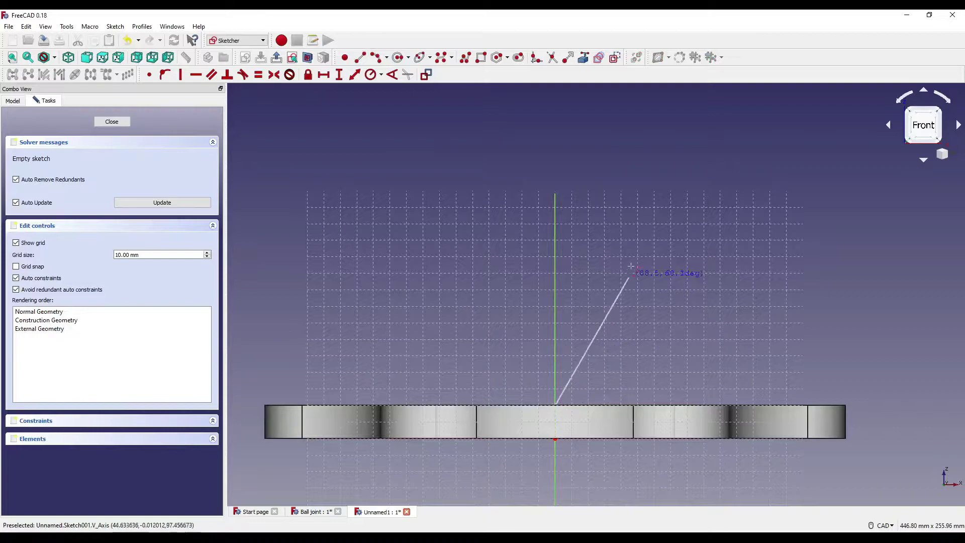
pyautogui.scroll(-3, 553, 241)
pyautogui.click(546, 217)
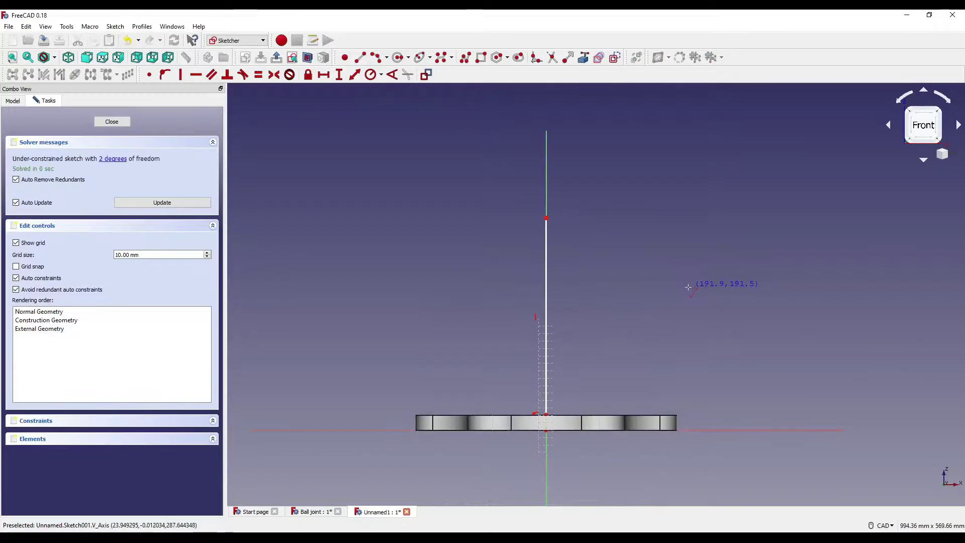
# Step: Constrain the line's lower endpoint 20 mm above the origin and move the dimension label clear of the plate
pyautogui.scroll(-2, 653, 246)
pyautogui.scroll(5, 496, 198)
pyautogui.moveTo(519, 291); pyautogui.dragTo(472, 194, button='middle')
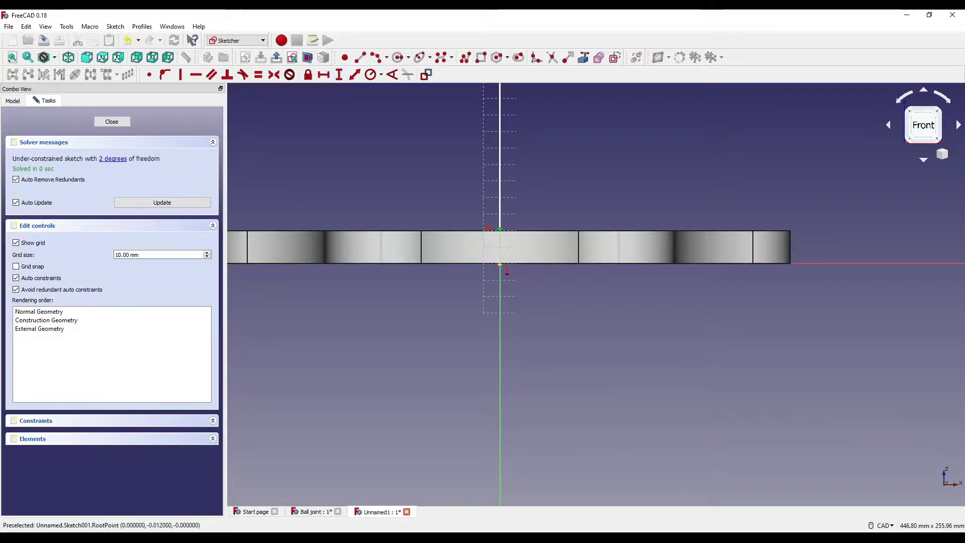
pyautogui.click(500, 263)
pyautogui.write('20')
pyautogui.press('Return')
pyautogui.rightClick(762, 203)
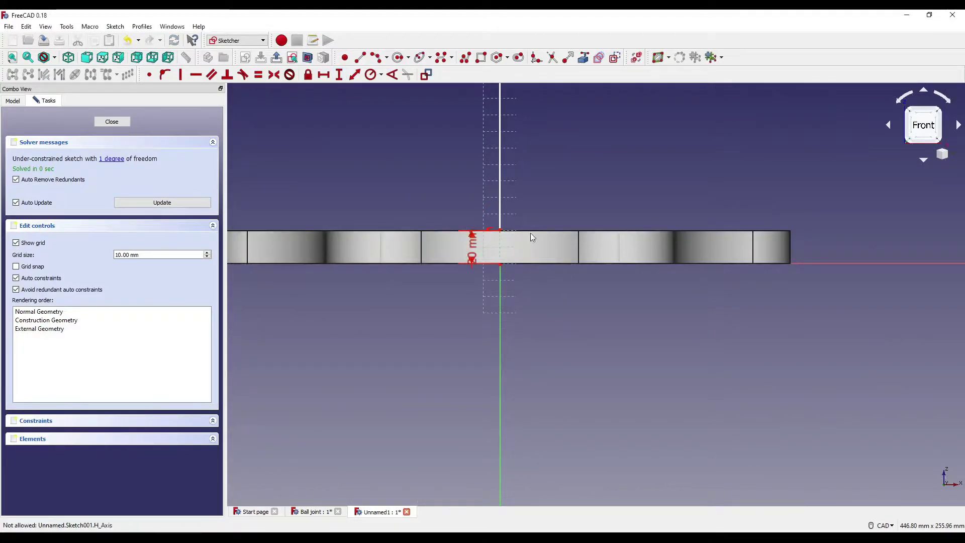
pyautogui.moveTo(529, 233); pyautogui.dragTo(546, 286, button='middle')
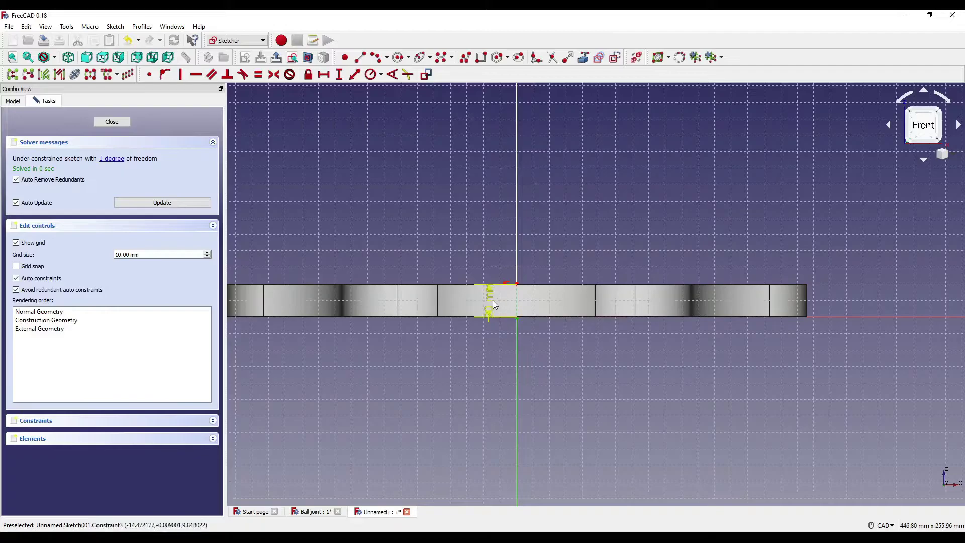
pyautogui.moveTo(493, 300); pyautogui.dragTo(622, 346)
# Step: Draw a three-point arc of about 114 mm radius from the line's upper endpoint, bulging to the left of the line
pyautogui.scroll(-2, 659, 350)
pyautogui.scroll(-2, 658, 348)
pyautogui.moveTo(657, 346)
pyautogui.mouseDown(button='middle')
pyautogui.moveTo(597, 256)
pyautogui.moveTo(608, 318)
pyautogui.moveTo(536, 236)
pyautogui.moveTo(551, 279)
pyautogui.mouseUp(button='middle')
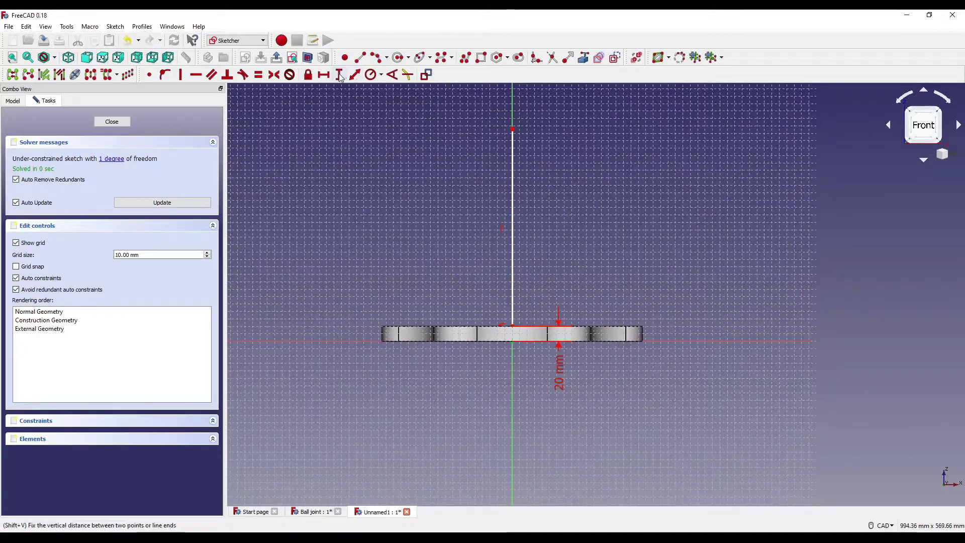
pyautogui.moveTo(377, 115); pyautogui.dragTo(407, 168, button='middle')
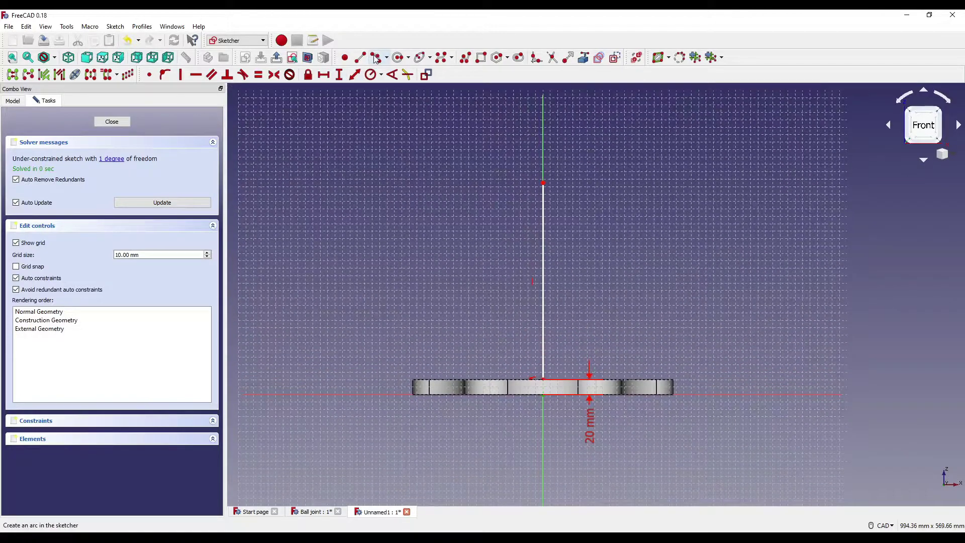
pyautogui.click(375, 57)
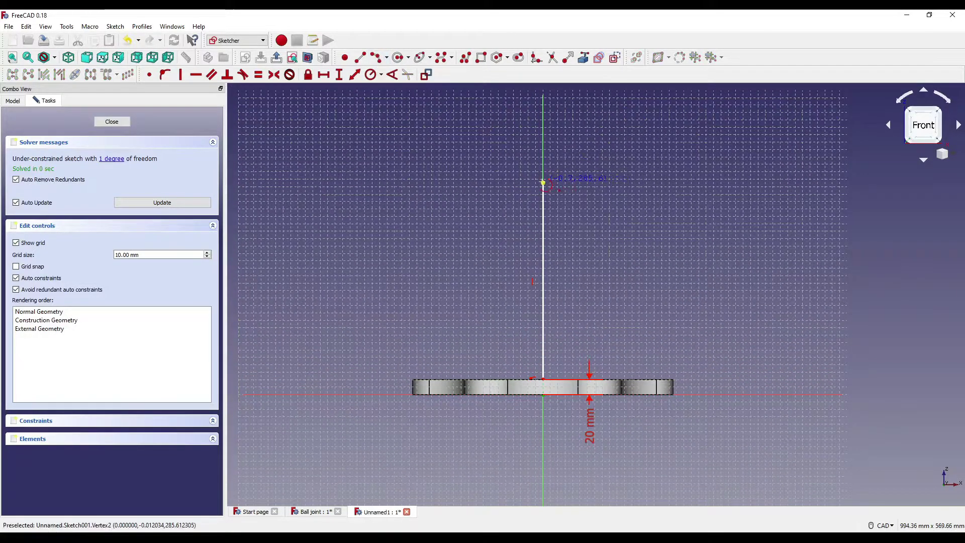
pyautogui.click(543, 183)
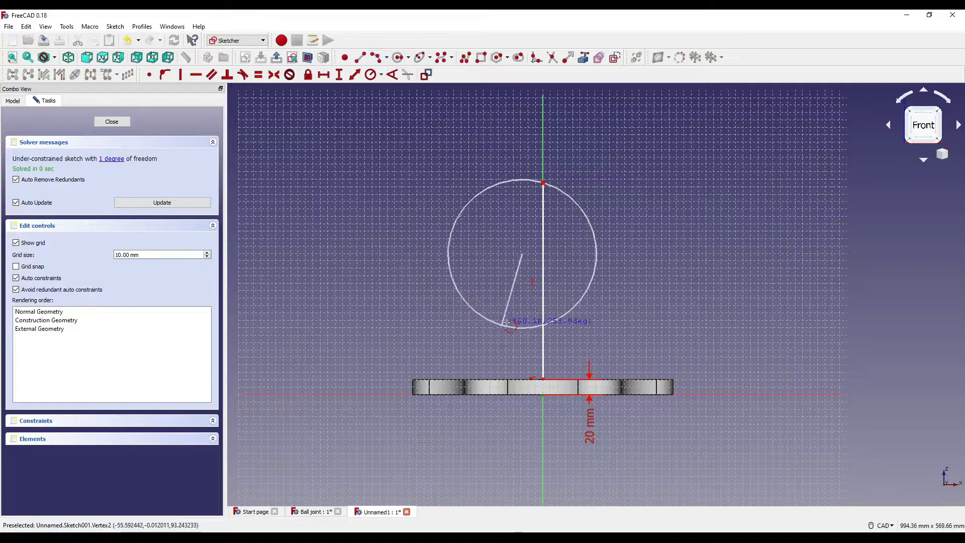
pyautogui.click(486, 325)
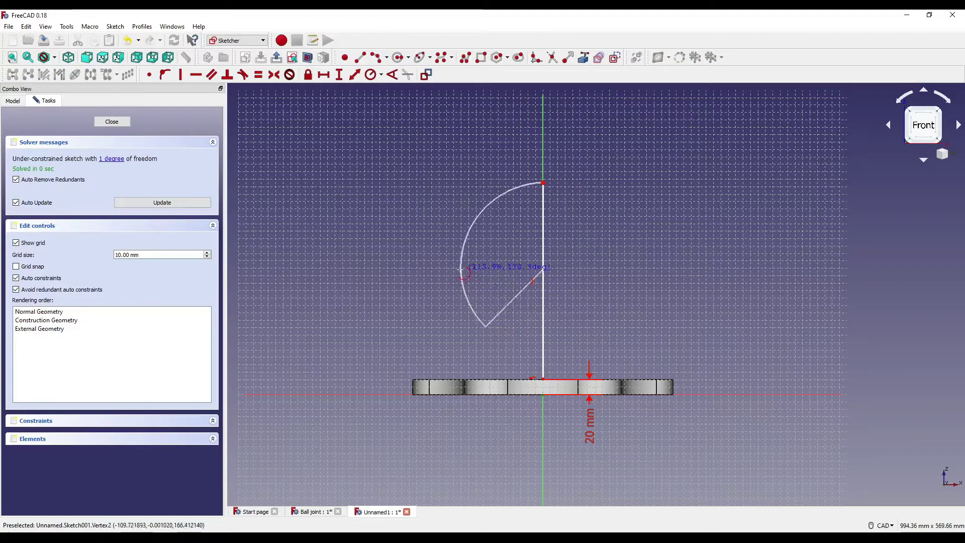
pyautogui.click(462, 270)
# Step: Align the arc's centre point with the origin using a vertical constraint
pyautogui.scroll(-2, 612, 194)
pyautogui.scroll(4, 520, 227)
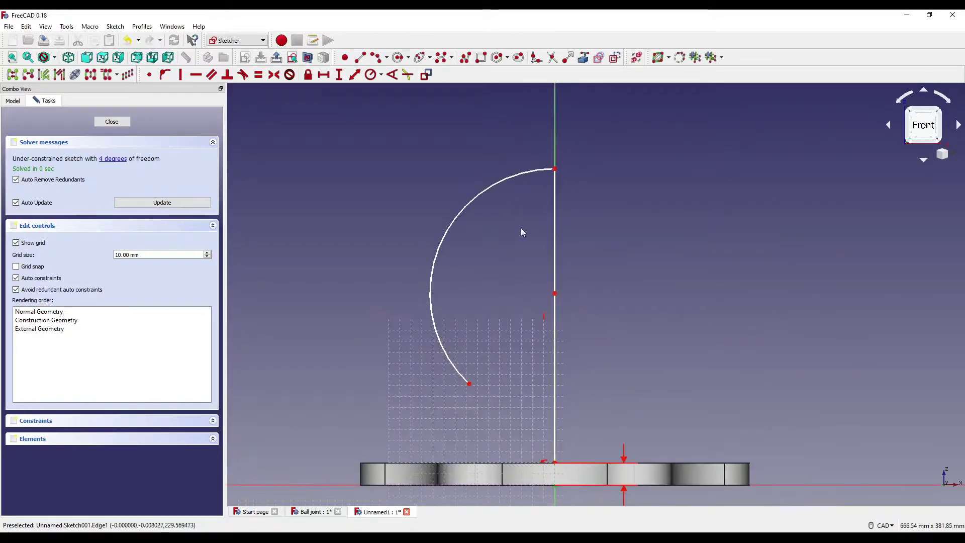
pyautogui.click(554, 293)
pyautogui.moveTo(577, 327)
pyautogui.mouseDown(button='middle')
pyautogui.moveTo(553, 209)
pyautogui.moveTo(559, 159)
pyautogui.mouseUp(button='middle')
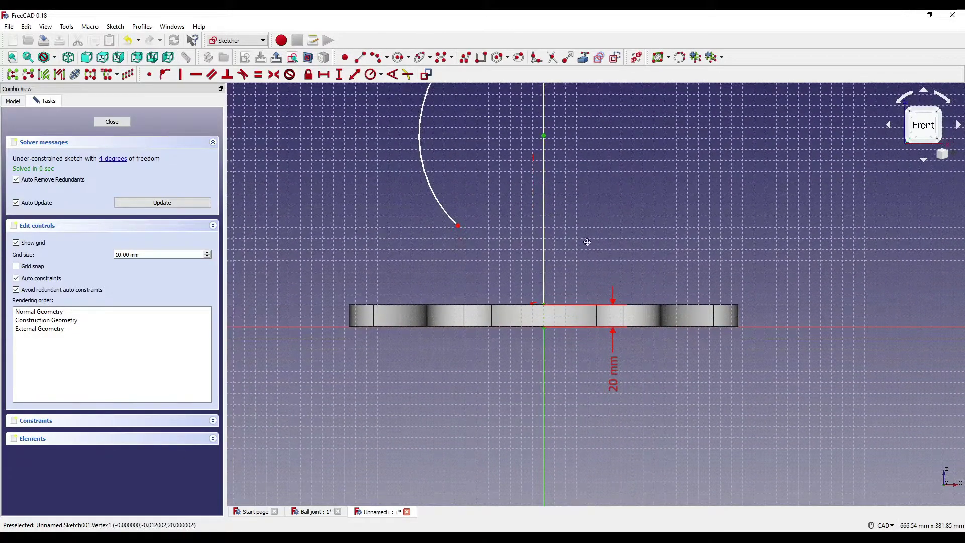
pyautogui.moveTo(587, 242); pyautogui.dragTo(599, 283, button='middle')
pyautogui.click(181, 75)
pyautogui.moveTo(595, 157); pyautogui.dragTo(585, 243, button='middle')
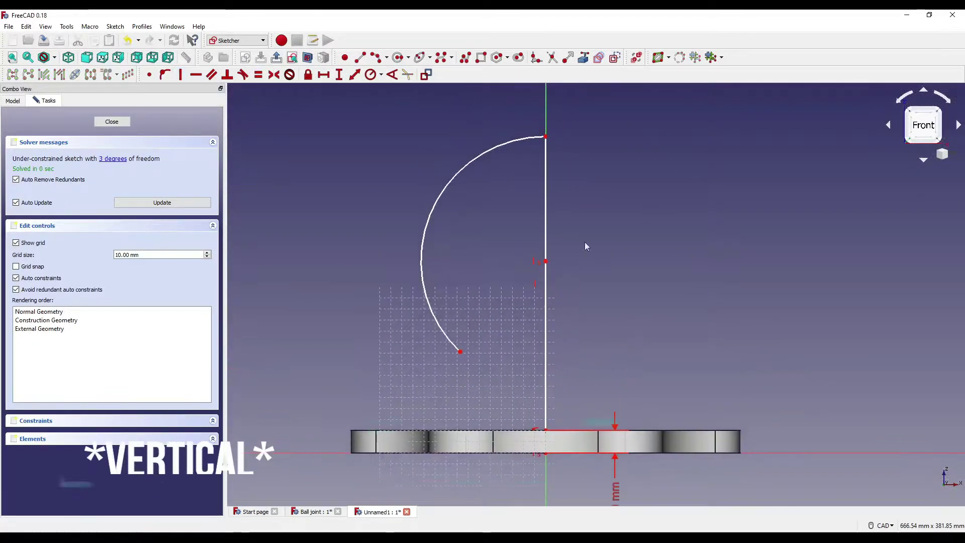
# Step: Constrain the arc's radius to 100 mm
pyautogui.scroll(-2, 553, 249)
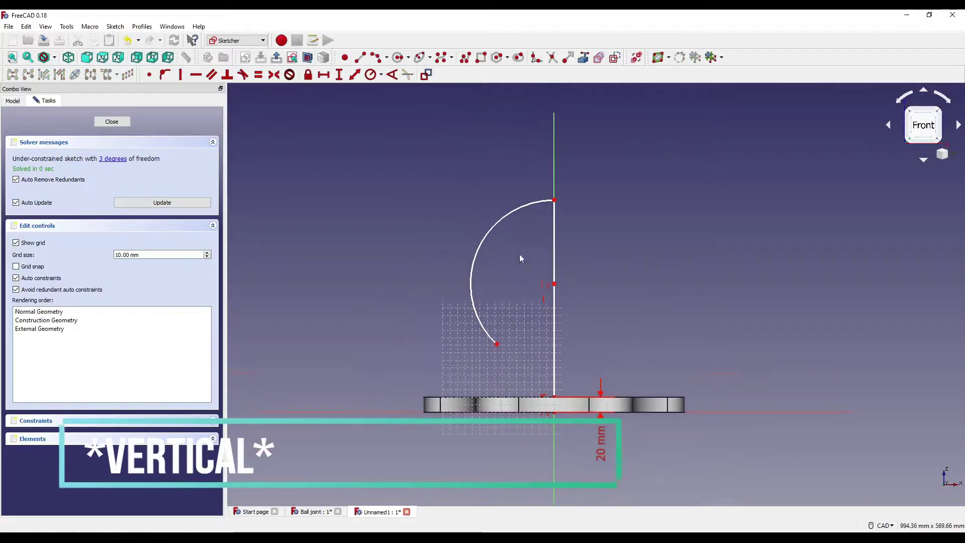
pyautogui.click(492, 232)
pyautogui.write('1')
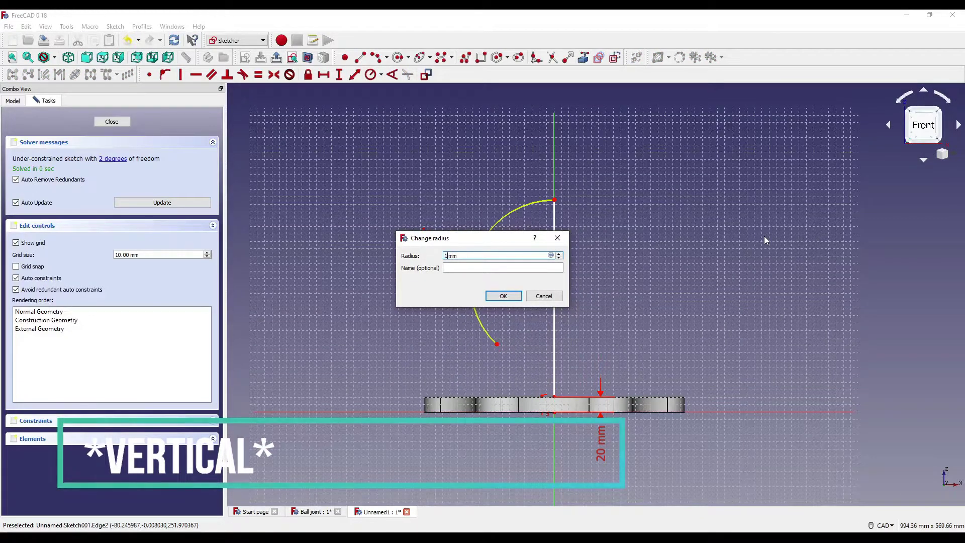
pyautogui.write('00')
pyautogui.press('Return')
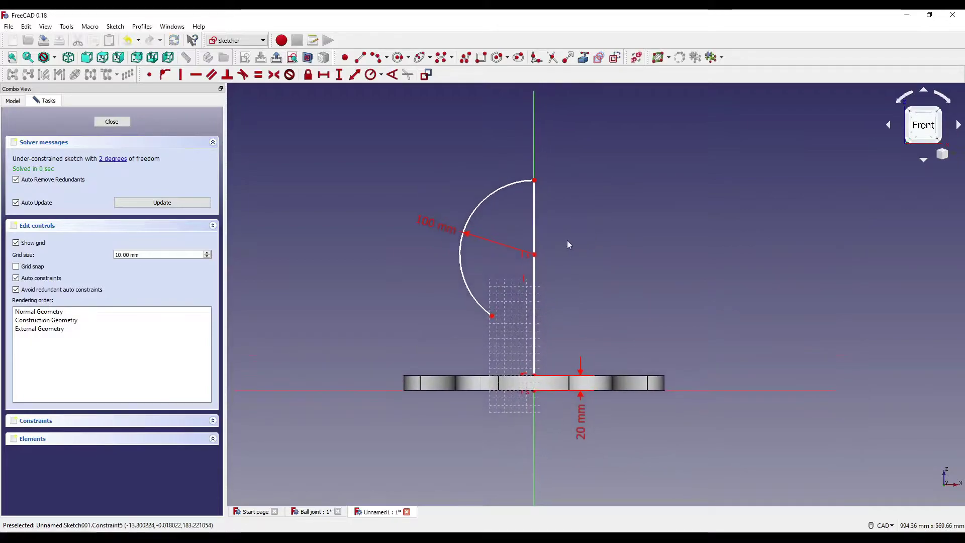
# Step: Constrain the arc's centre point vertically to 150 mm above the origin
pyautogui.click(534, 256)
pyautogui.click(535, 392)
pyautogui.press('i')
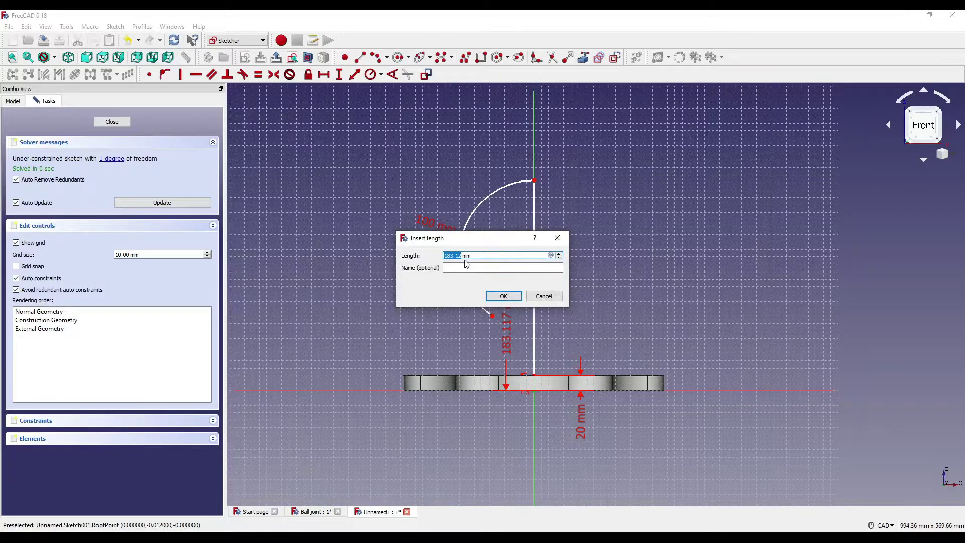
pyautogui.press('Return')
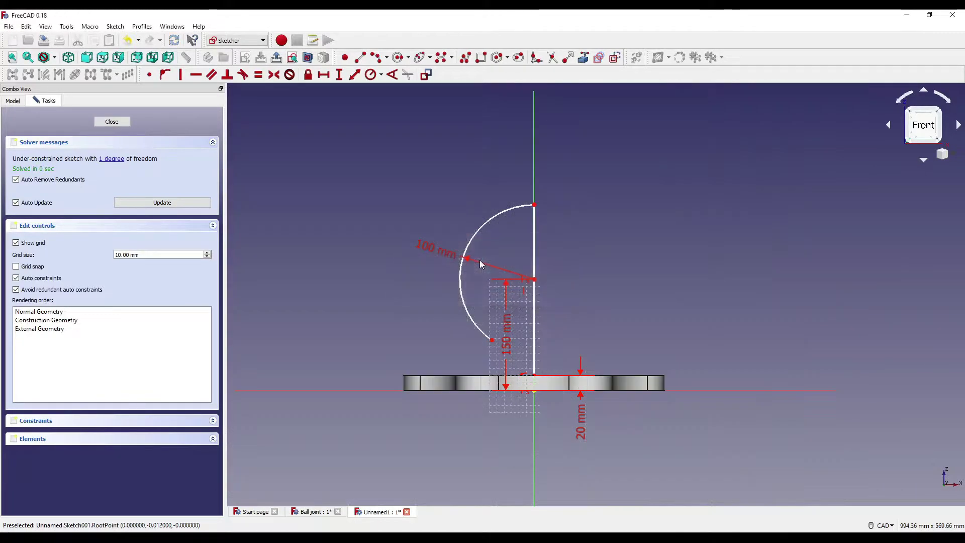
# Step: Draw a horizontal line along the plate's top face, running left from the vertical line's lower endpoint
pyautogui.scroll(5, 544, 317)
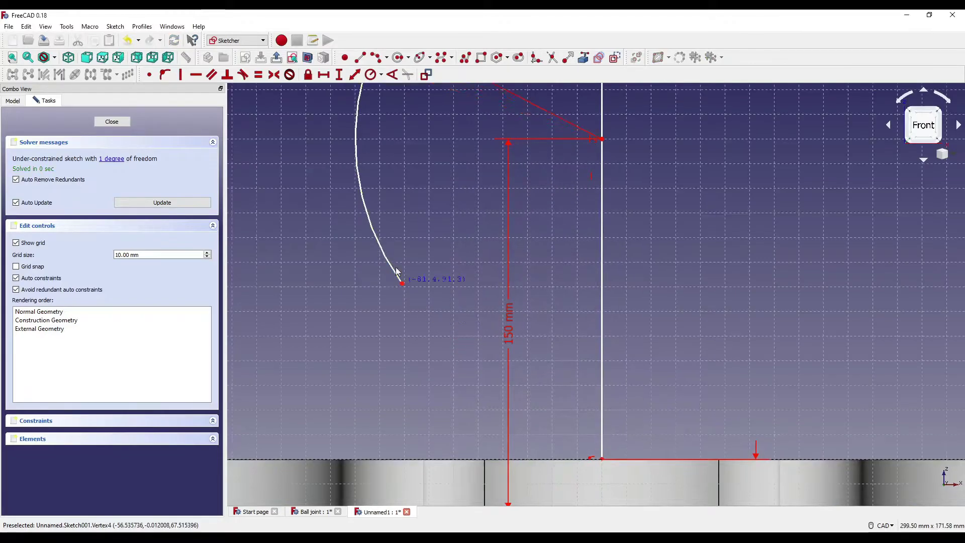
pyautogui.scroll(-5, 398, 273)
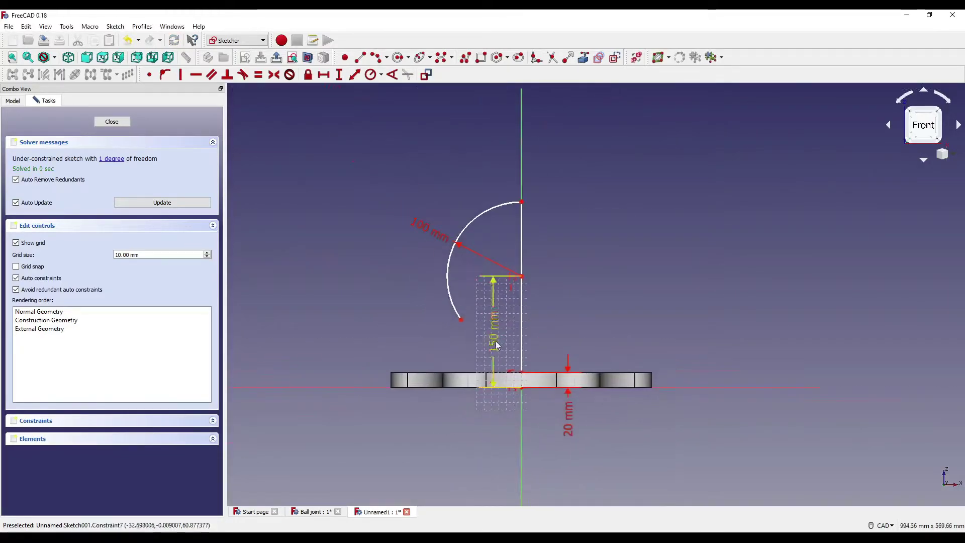
pyautogui.click(363, 63)
pyautogui.moveTo(545, 245); pyautogui.dragTo(594, 185, button='middle')
pyautogui.scroll(2, 527, 356)
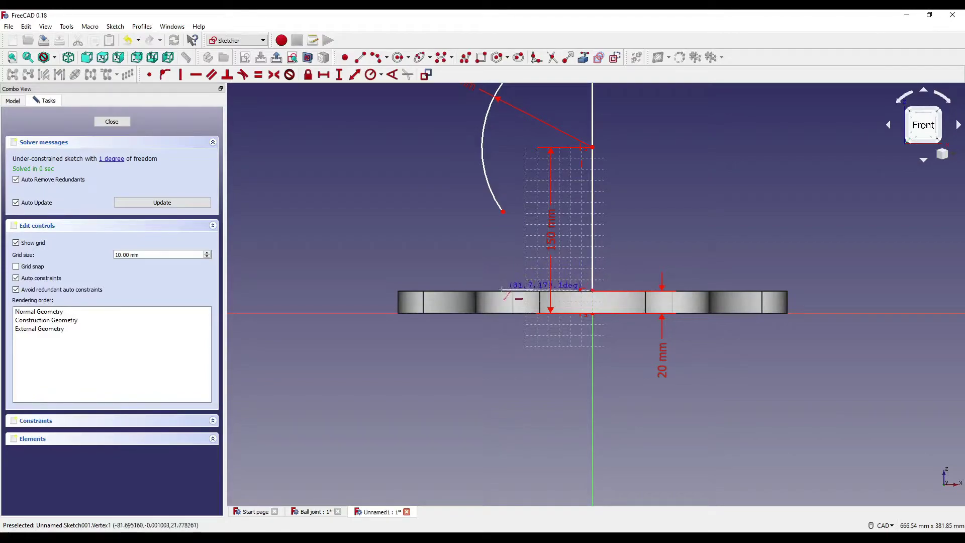
pyautogui.click(484, 291)
pyautogui.rightClick(485, 289)
# Step: Draw a three-point arc of about 52 mm radius rising from the horizontal line's outer end, and reshape it by moving its upper end and centre
pyautogui.scroll(2, 493, 270)
pyautogui.moveTo(492, 270); pyautogui.dragTo(463, 313, button='middle')
pyautogui.scroll(-2, 462, 313)
pyautogui.click(397, 58)
pyautogui.scroll(2, 513, 291)
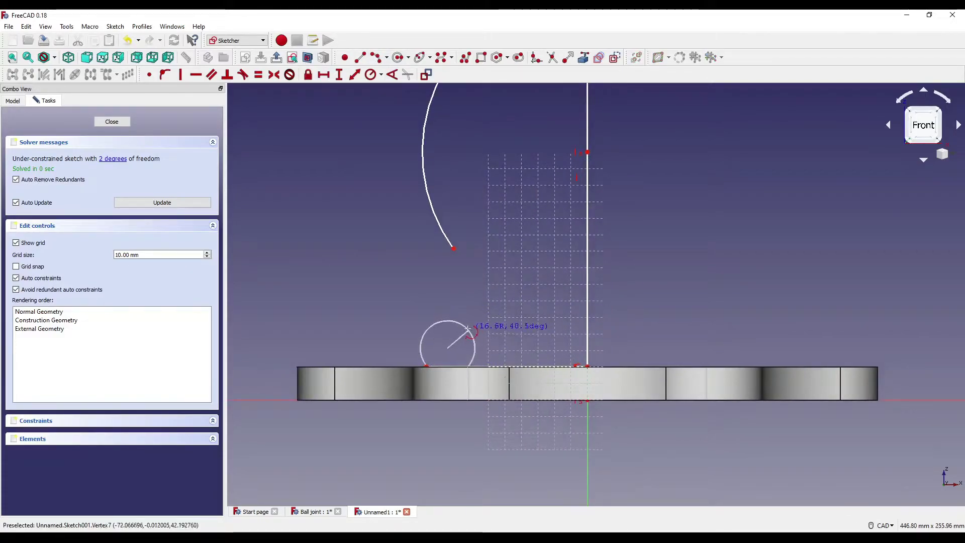
pyautogui.click(461, 314)
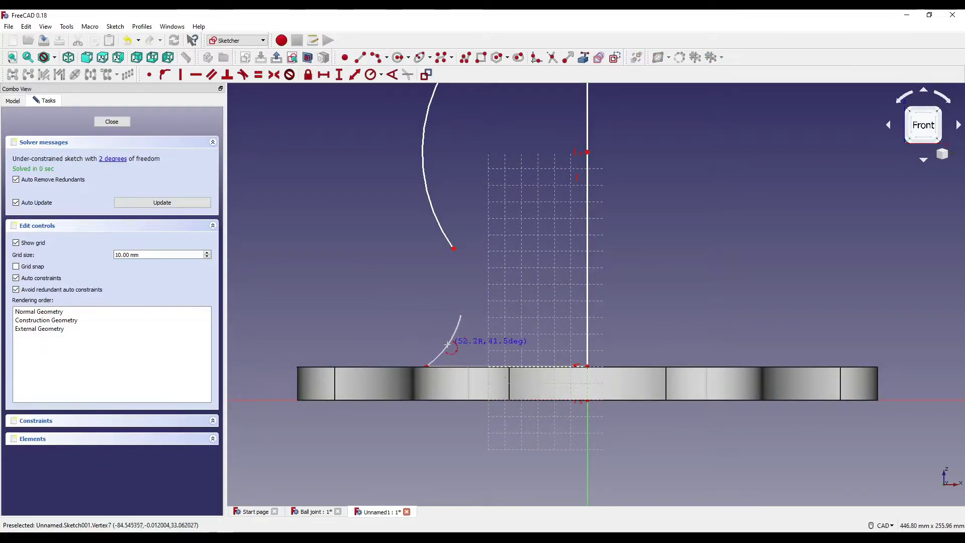
pyautogui.click(448, 345)
pyautogui.moveTo(461, 314); pyautogui.dragTo(463, 327)
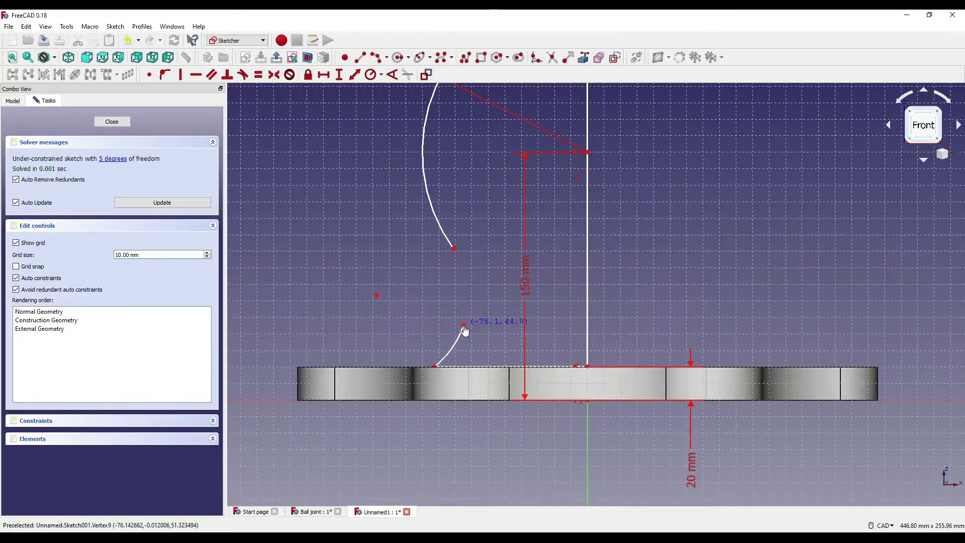
pyautogui.moveTo(381, 298); pyautogui.dragTo(401, 311)
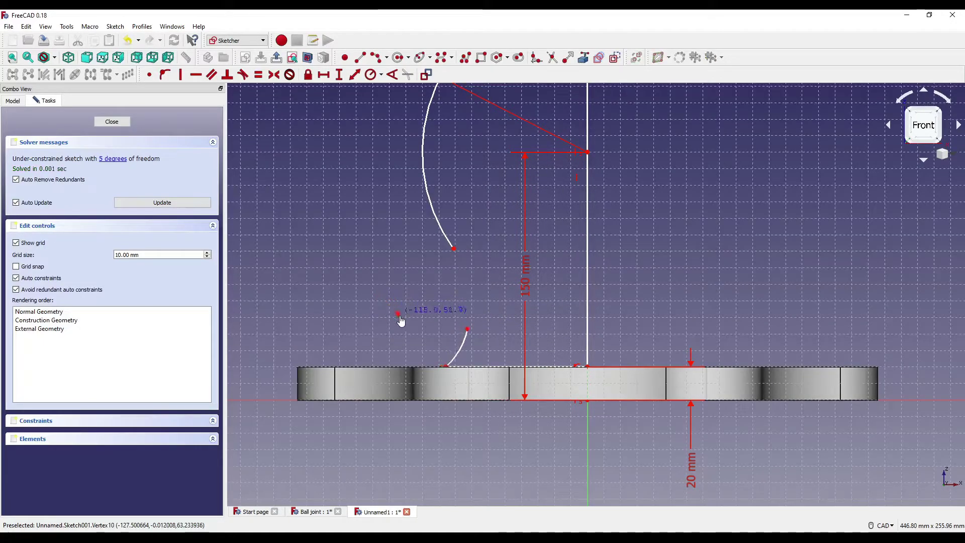
# Step: Draw a vertical line about 15 mm long upwards from the lower arc's upper endpoint
pyautogui.scroll(-4, 442, 402)
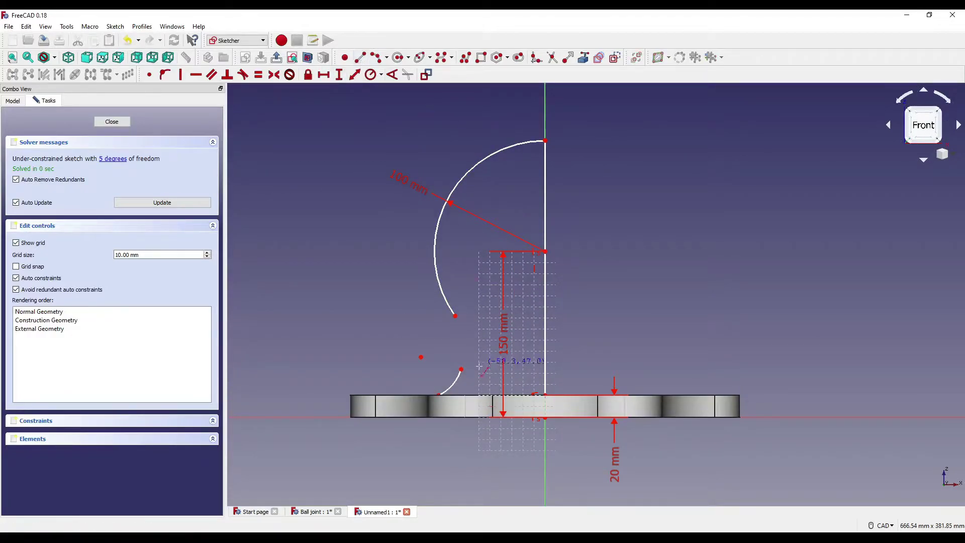
pyautogui.click(461, 369)
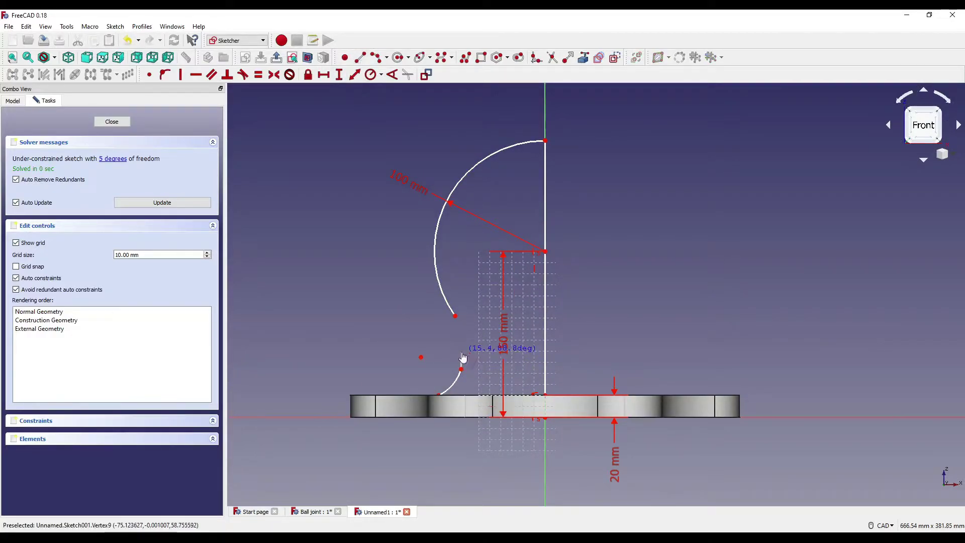
pyautogui.click(461, 353)
# Step: Constrain the horizontal distance between the lower arc's upper endpoint and the long vertical line's lower endpoint to 65 mm
pyautogui.moveTo(461, 353)
pyautogui.mouseDown(button='middle')
pyautogui.moveTo(440, 265)
pyautogui.moveTo(382, 252)
pyautogui.mouseUp(button='middle')
pyautogui.click(323, 77)
pyautogui.scroll(4, 431, 245)
pyautogui.click(404, 334)
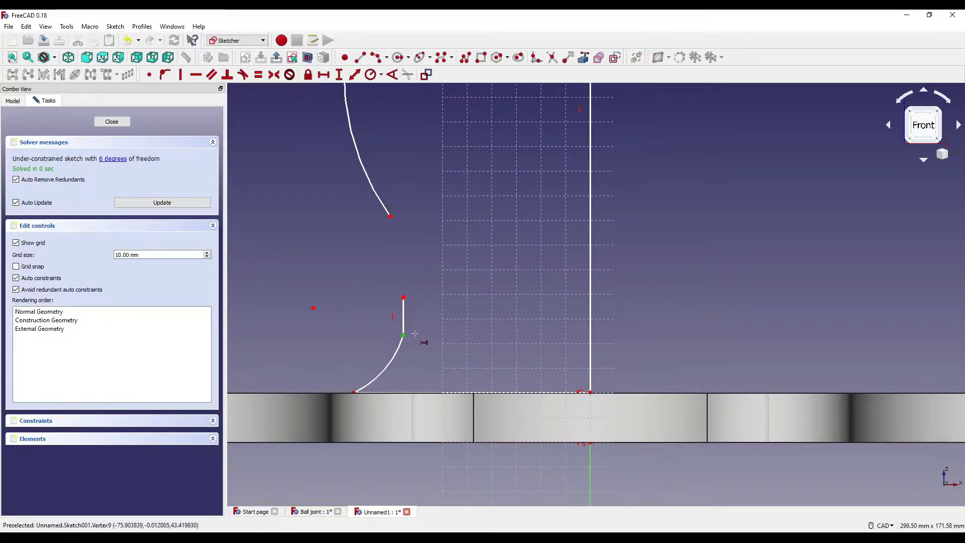
pyautogui.click(590, 392)
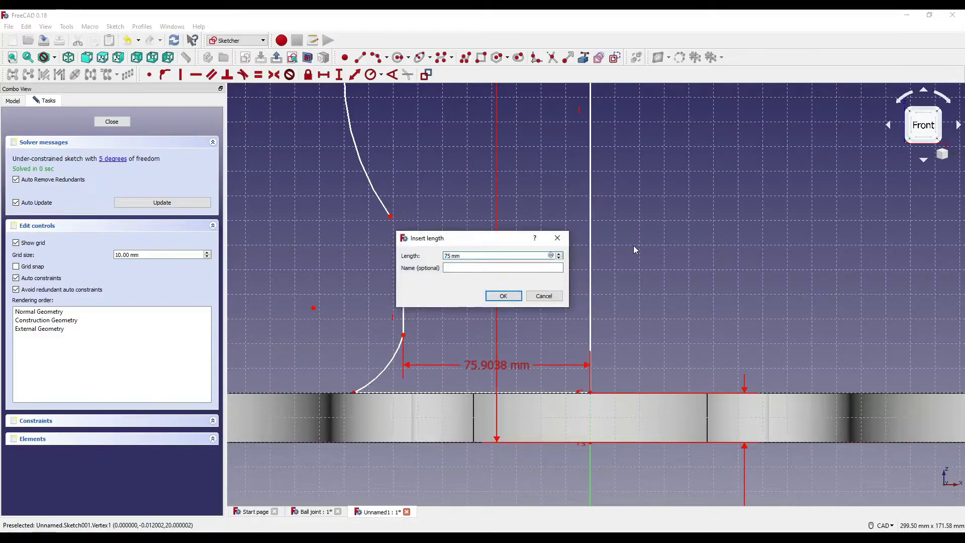
pyautogui.write('65')
pyautogui.press('Return')
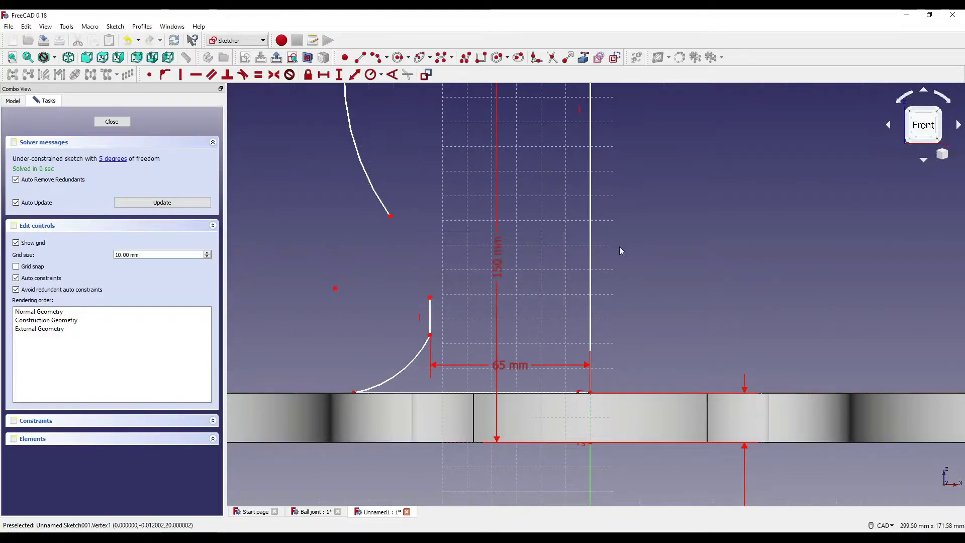
# Step: Draw a three-point arc of about 54 mm radius joining the short vertical line's upper end to the large arc's lower end
pyautogui.moveTo(494, 254); pyautogui.dragTo(511, 305, button='middle')
pyautogui.moveTo(495, 257); pyautogui.dragTo(470, 210, button='middle')
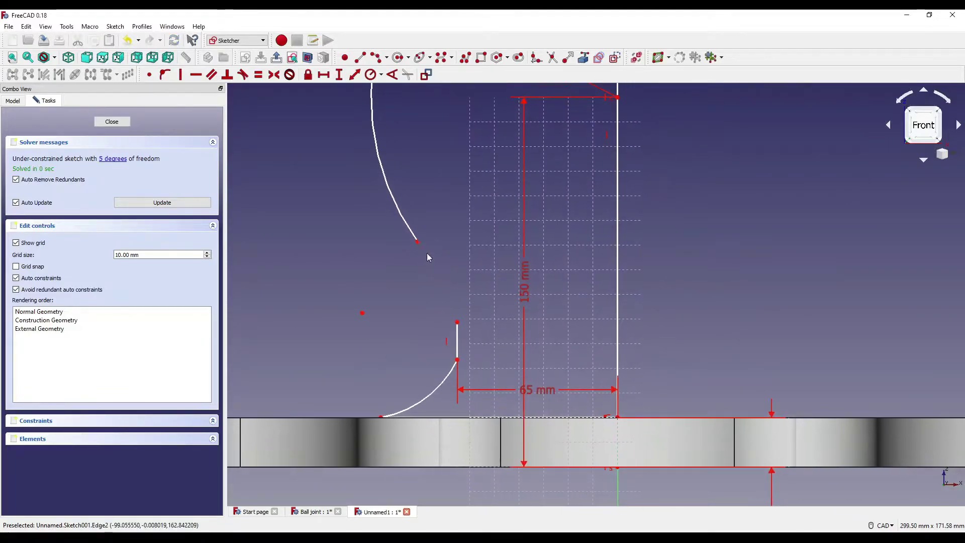
pyautogui.click(375, 57)
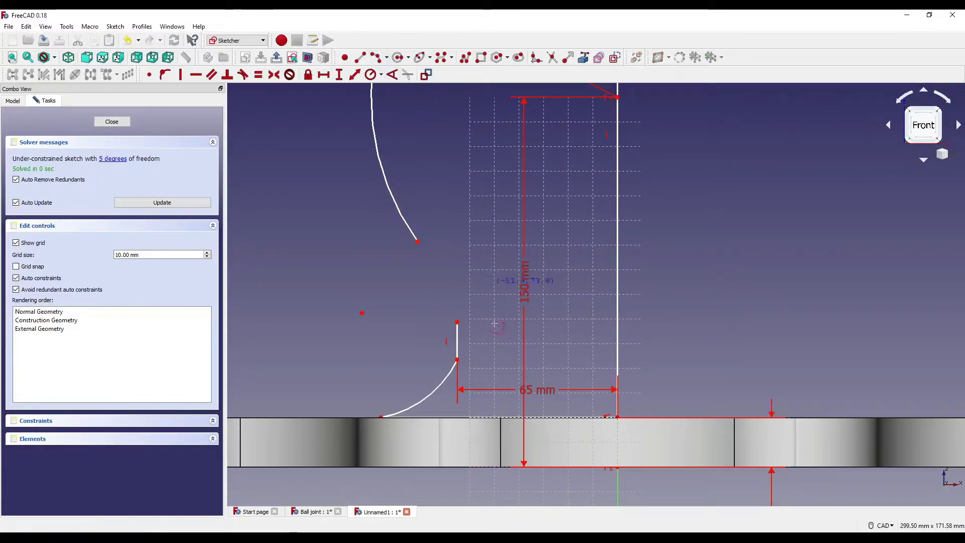
pyautogui.click(458, 322)
pyautogui.click(417, 241)
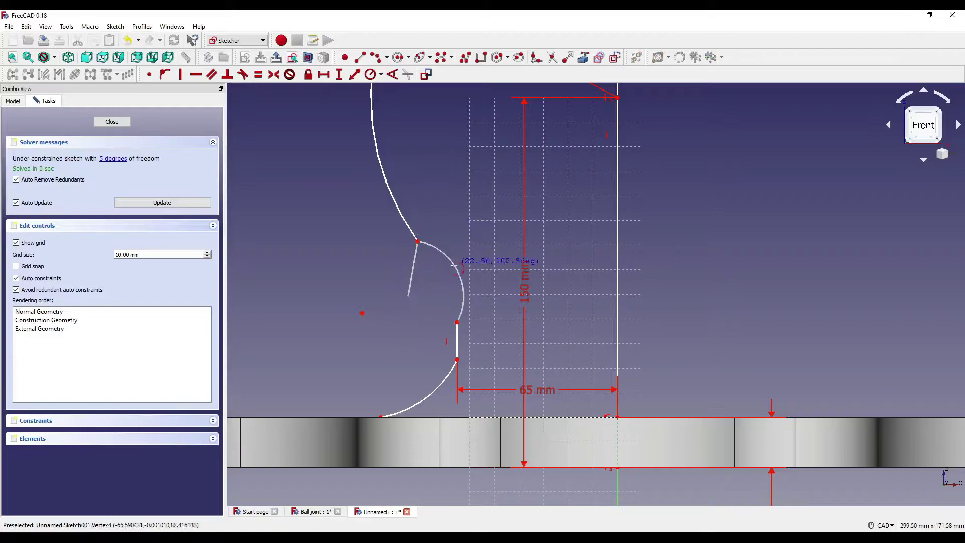
pyautogui.click(445, 280)
# Step: Constrain the upper connecting arc's radius to 45 mm and the lower arc's radius to 25 mm
pyautogui.scroll(-6, 484, 277)
pyautogui.moveTo(485, 277)
pyautogui.mouseDown(button='middle')
pyautogui.moveTo(486, 266)
pyautogui.moveTo(495, 309)
pyautogui.mouseUp(button='middle')
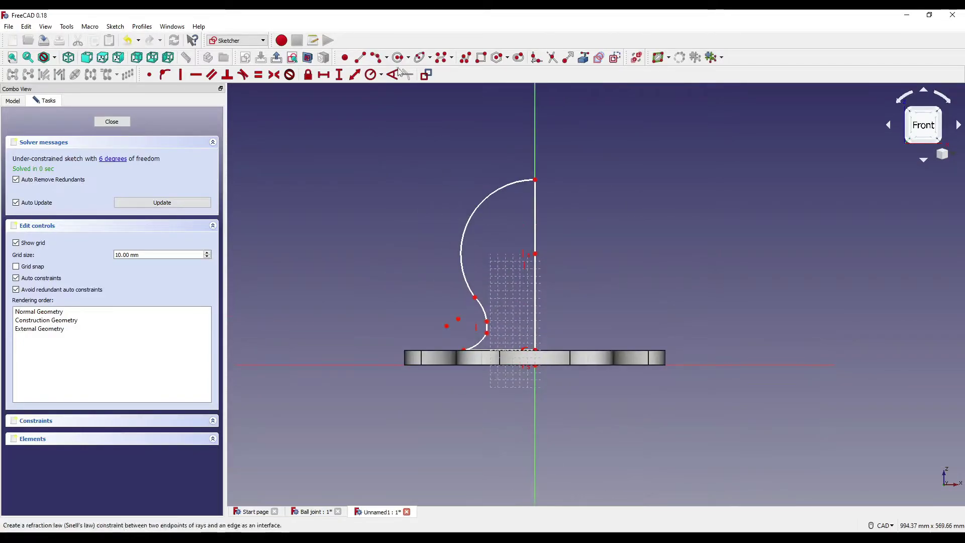
pyautogui.click(483, 310)
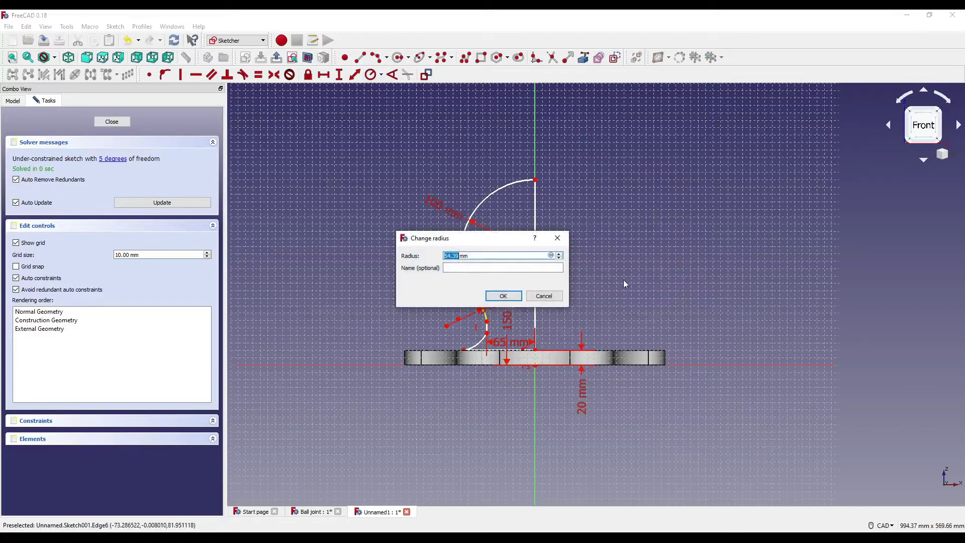
pyautogui.write('45')
pyautogui.press('Return')
pyautogui.scroll(5, 499, 324)
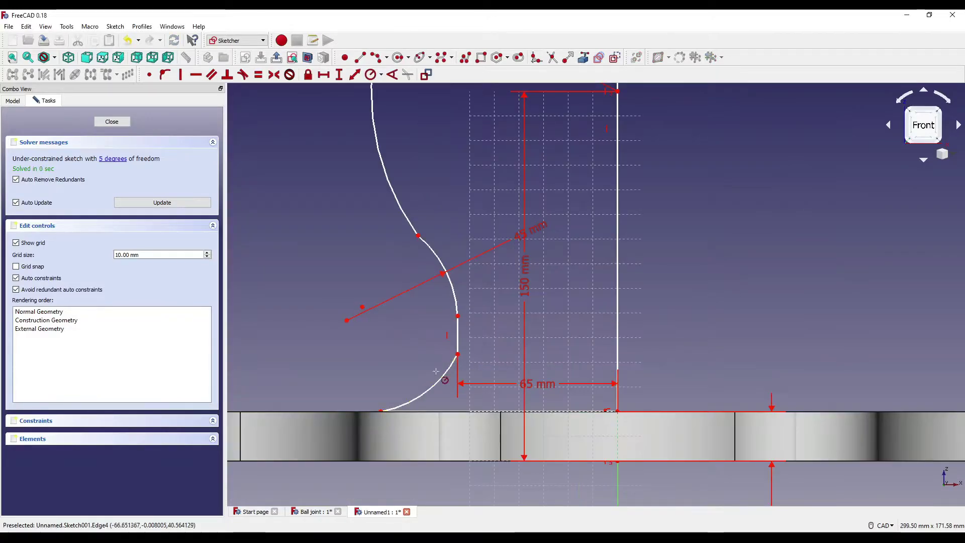
pyautogui.click(445, 374)
pyautogui.write('25')
pyautogui.press('Return')
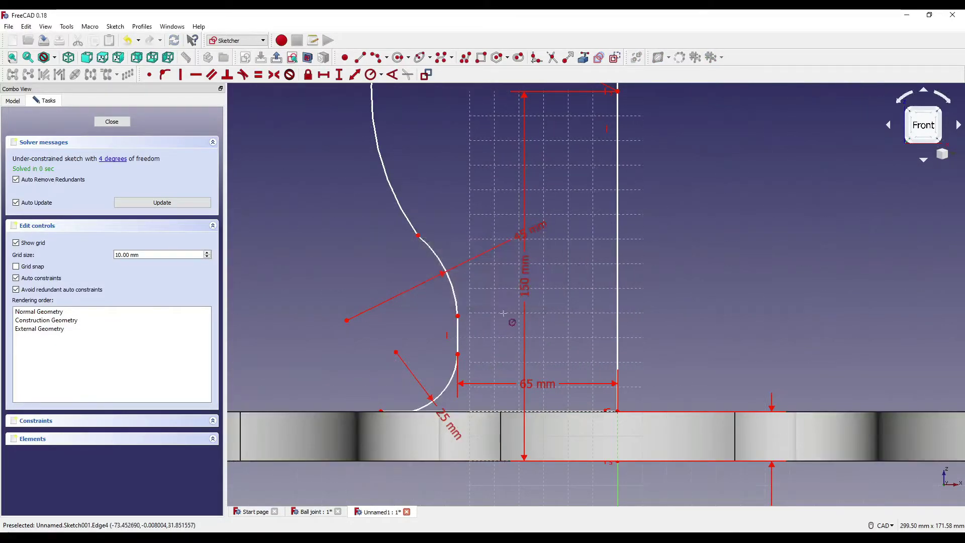
# Step: Make the 45 mm connecting arc tangent to the 100 mm arc
pyautogui.scroll(-3, 463, 320)
pyautogui.moveTo(465, 320); pyautogui.dragTo(509, 351, button='middle')
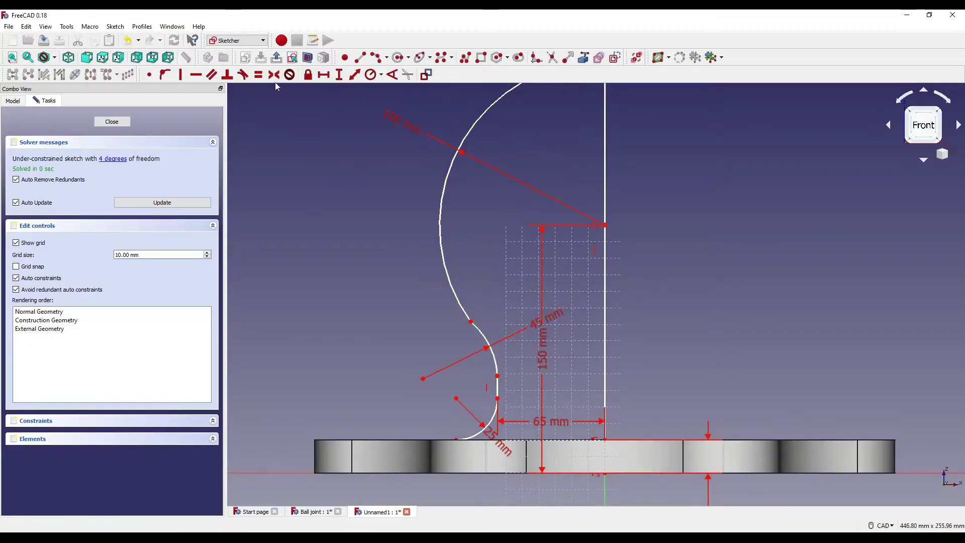
pyautogui.click(243, 74)
pyautogui.click(489, 354)
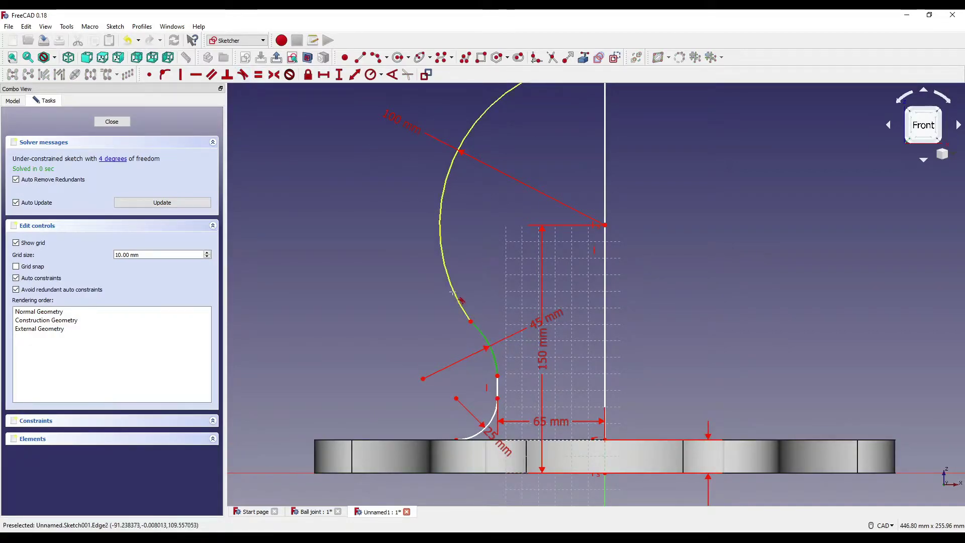
pyautogui.click(455, 296)
# Step: Make the short vertical line tangent to the 45 mm arc above it, and leave the tangent constraint command
pyautogui.scroll(4, 528, 302)
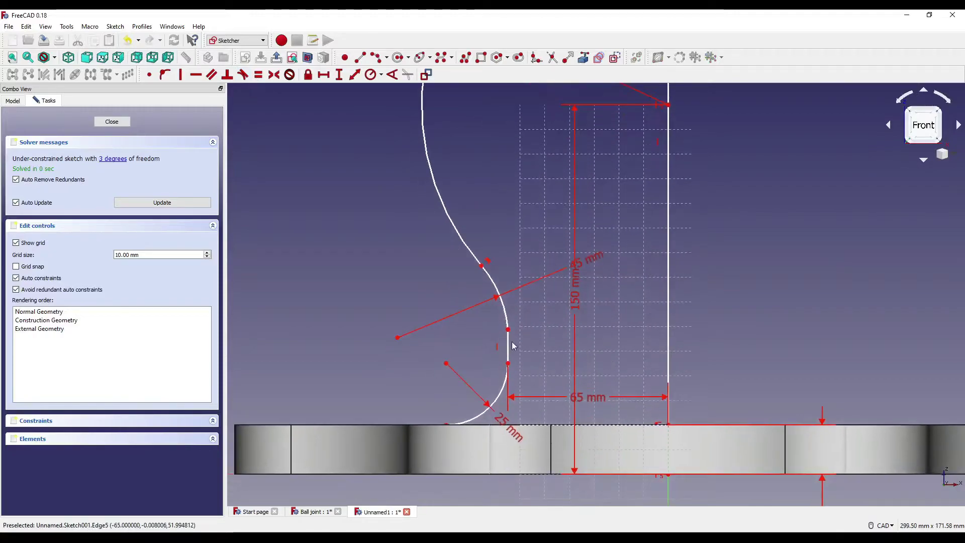
pyautogui.moveTo(529, 303)
pyautogui.mouseDown(button='middle')
pyautogui.moveTo(530, 292)
pyautogui.moveTo(534, 317)
pyautogui.mouseUp(button='middle')
pyautogui.click(514, 341)
pyautogui.click(516, 305)
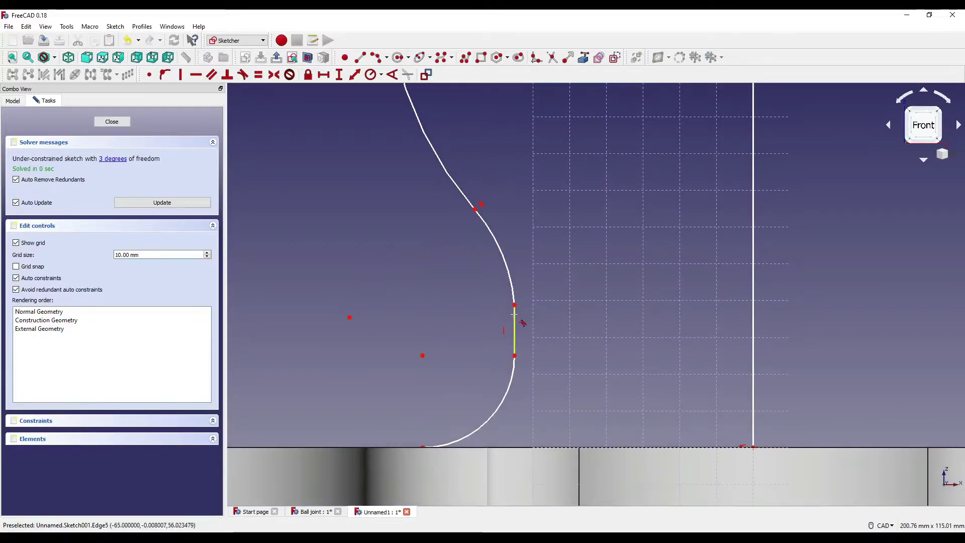
pyautogui.click(514, 315)
pyautogui.click(512, 286)
pyautogui.scroll(-8, 533, 265)
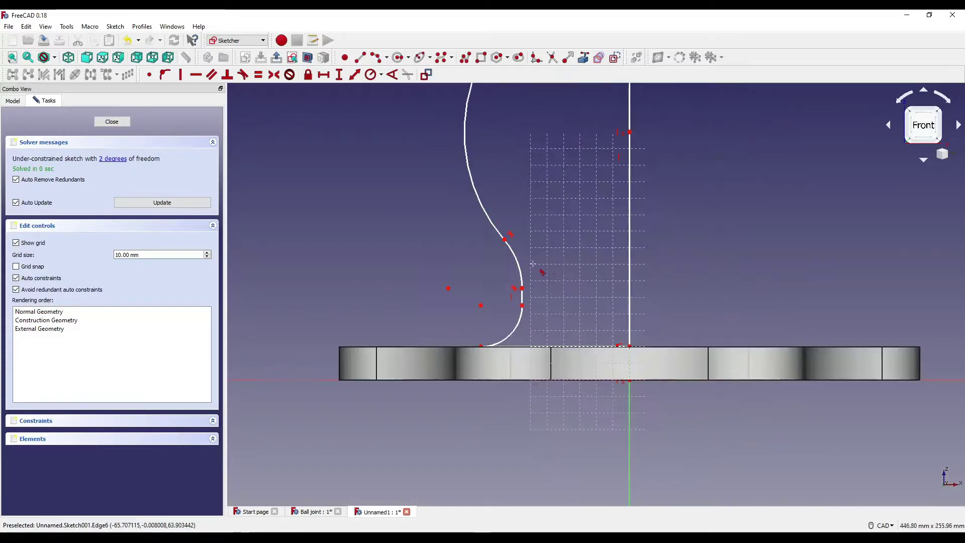
pyautogui.scroll(2, 531, 284)
pyautogui.rightClick(530, 282)
# Step: Shift the 25 mm arc's lower endpoint along the plate, and align the arc's centre with that endpoint using a vertical constraint
pyautogui.moveTo(562, 252); pyautogui.dragTo(524, 341, button='middle')
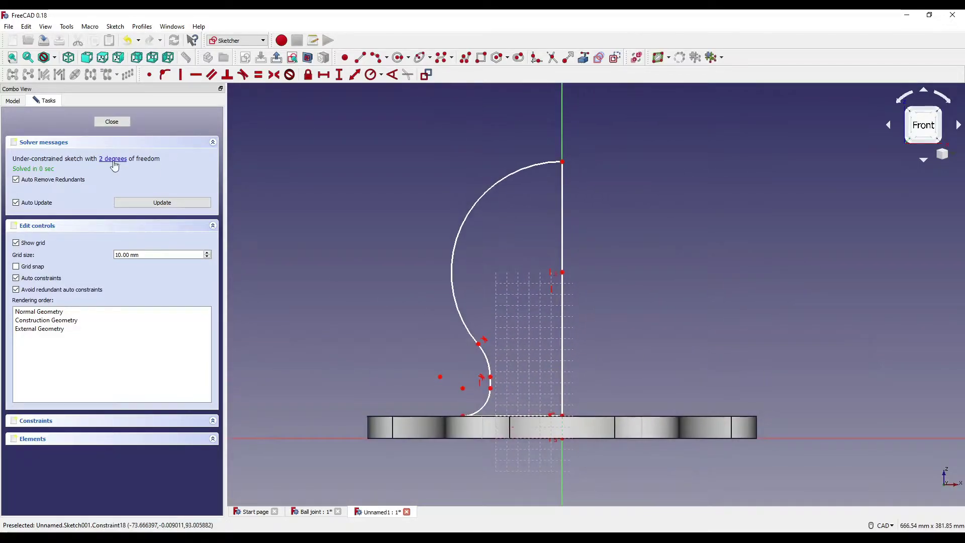
pyautogui.scroll(5, 502, 361)
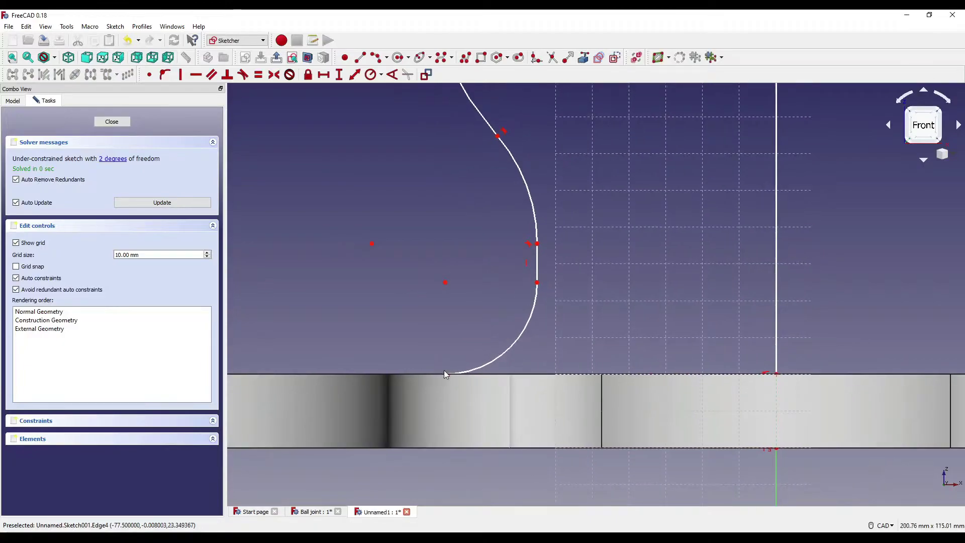
pyautogui.moveTo(447, 374); pyautogui.dragTo(455, 349)
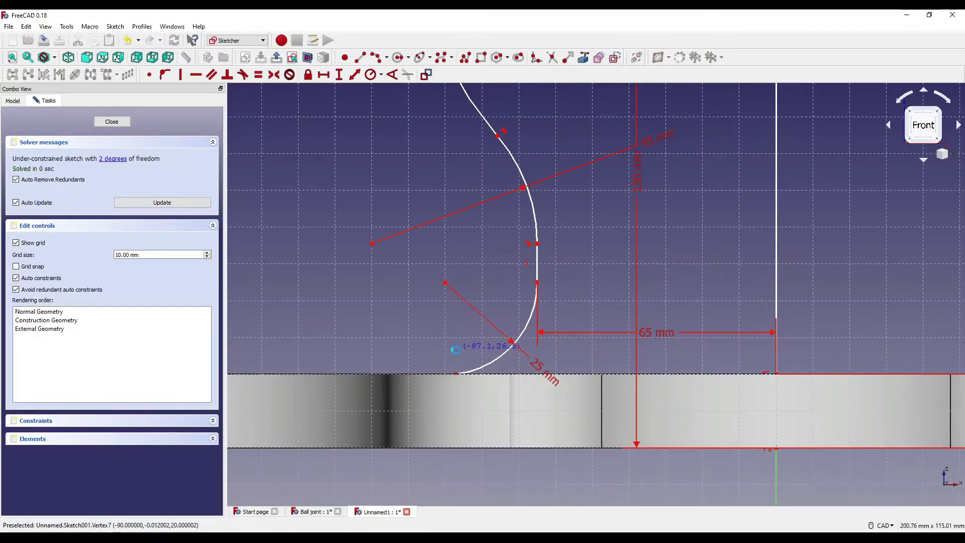
pyautogui.click(445, 283)
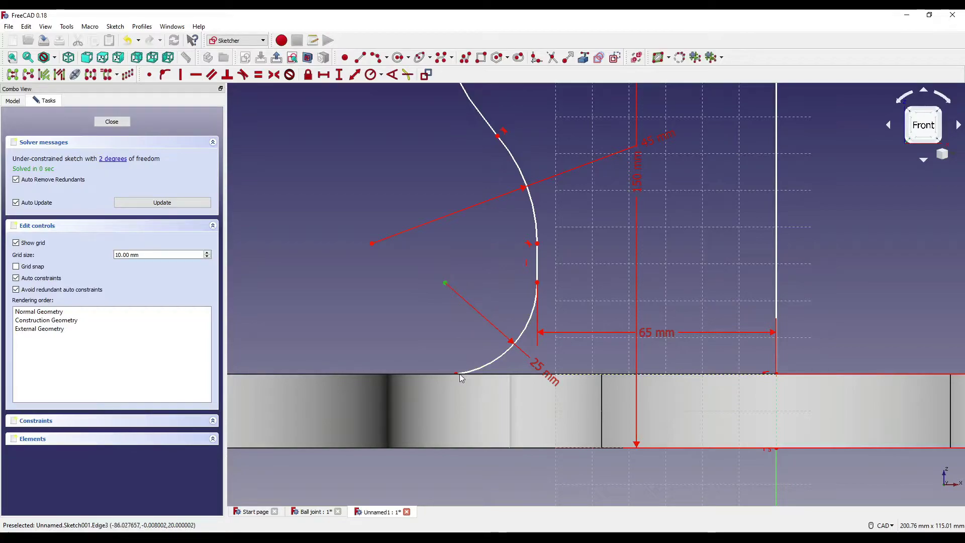
pyautogui.click(179, 75)
# Step: Move the short vertical line's lower endpoint down, and make the 25 mm arc tangent to that line
pyautogui.scroll(-2, 473, 296)
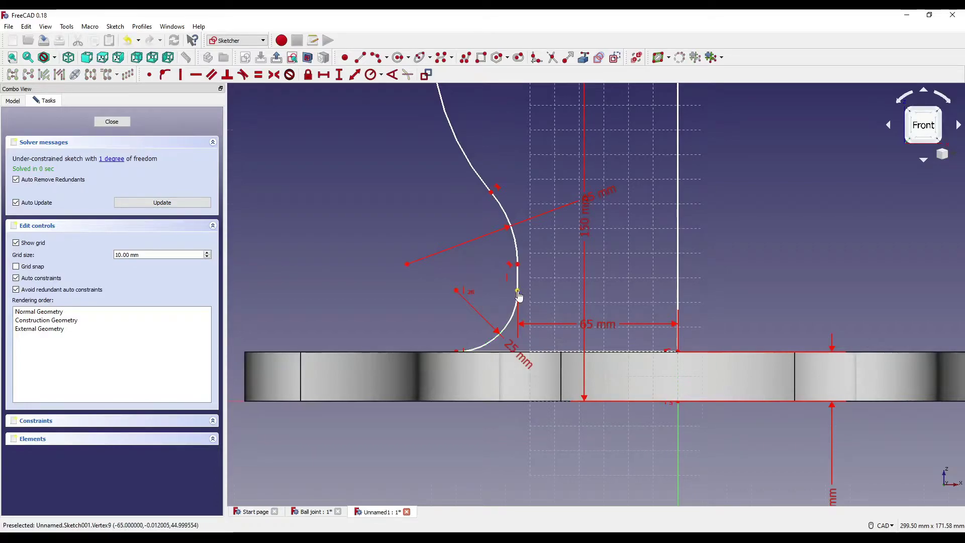
pyautogui.moveTo(518, 292); pyautogui.dragTo(536, 314)
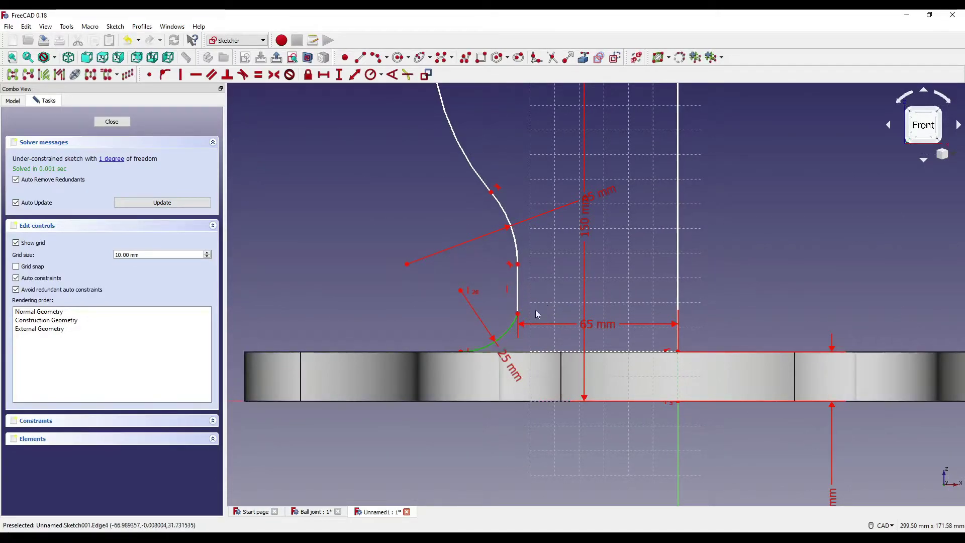
pyautogui.click(243, 76)
pyautogui.click(580, 303)
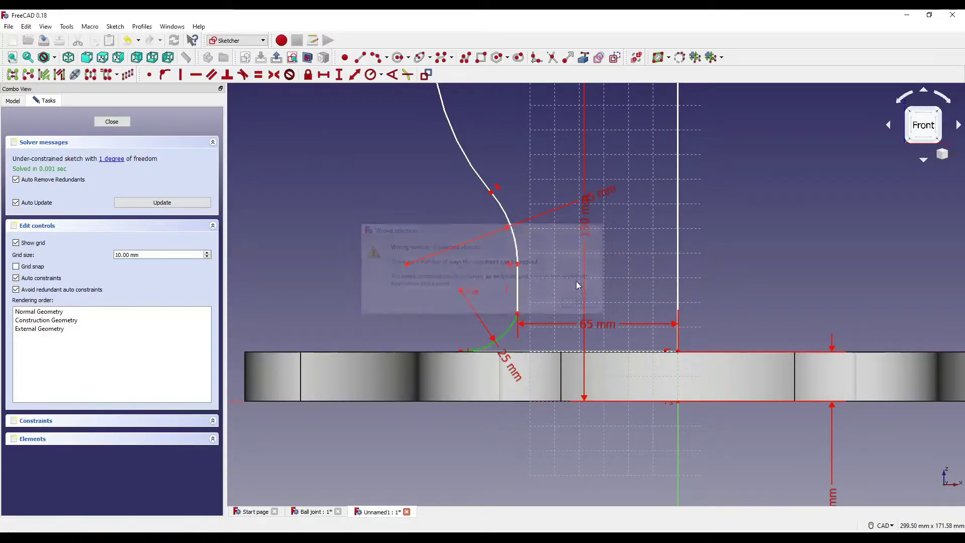
pyautogui.click(576, 282)
pyautogui.click(242, 75)
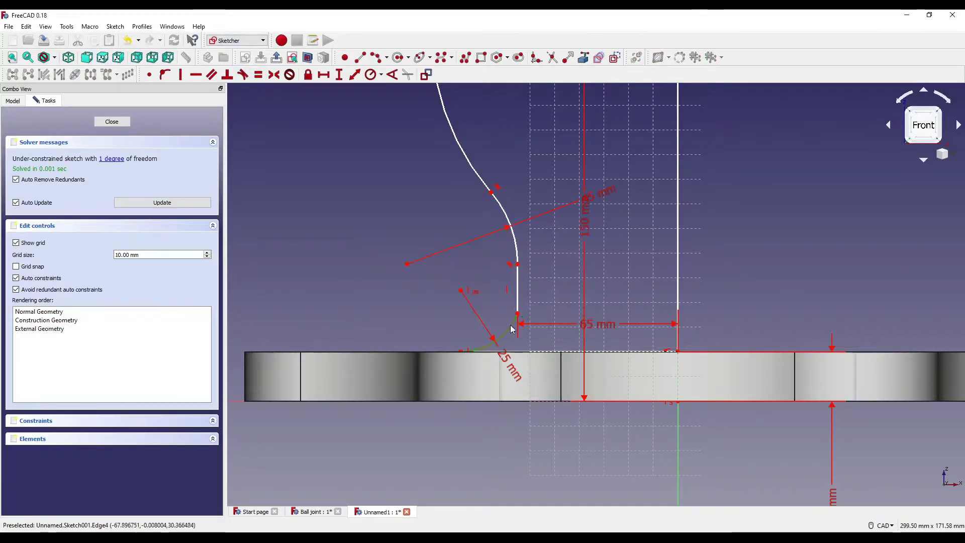
pyautogui.click(518, 297)
pyautogui.press('t')
pyautogui.scroll(-5, 474, 248)
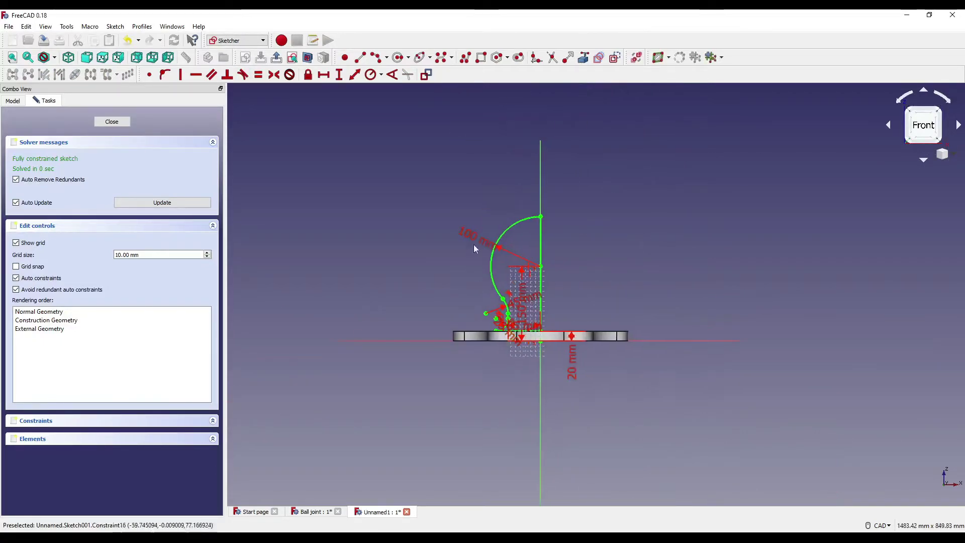
# Step: Close the finished ball-and-neck profile sketch and revolve it 360° around the base Z axis
pyautogui.scroll(5, 544, 321)
pyautogui.scroll(-5, 510, 171)
pyautogui.scroll(3, 610, 348)
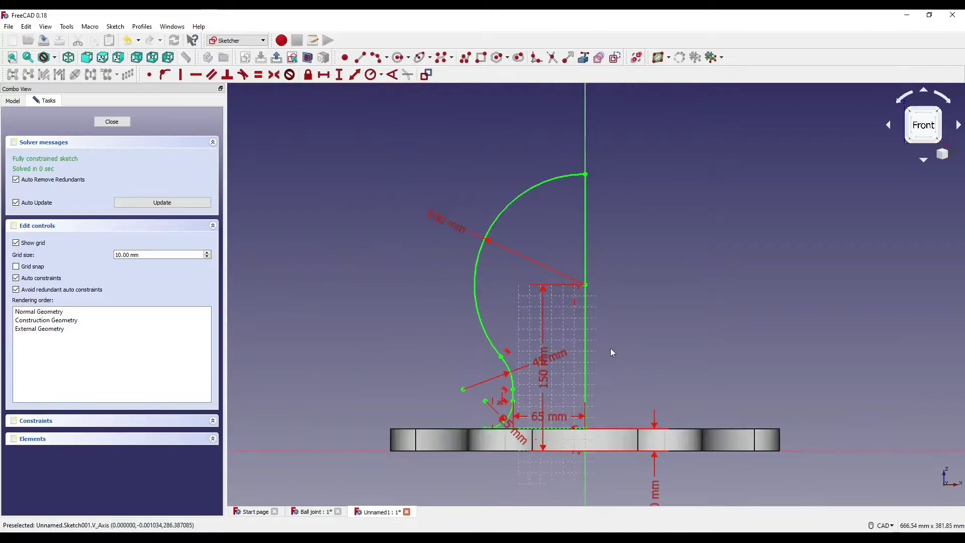
pyautogui.moveTo(610, 347); pyautogui.dragTo(592, 337, button='middle')
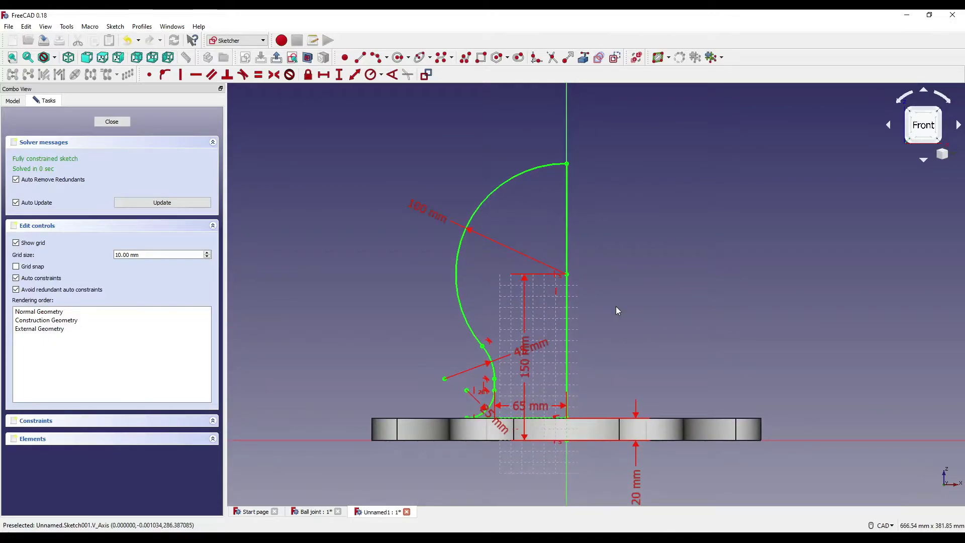
pyautogui.scroll(-3, 616, 311)
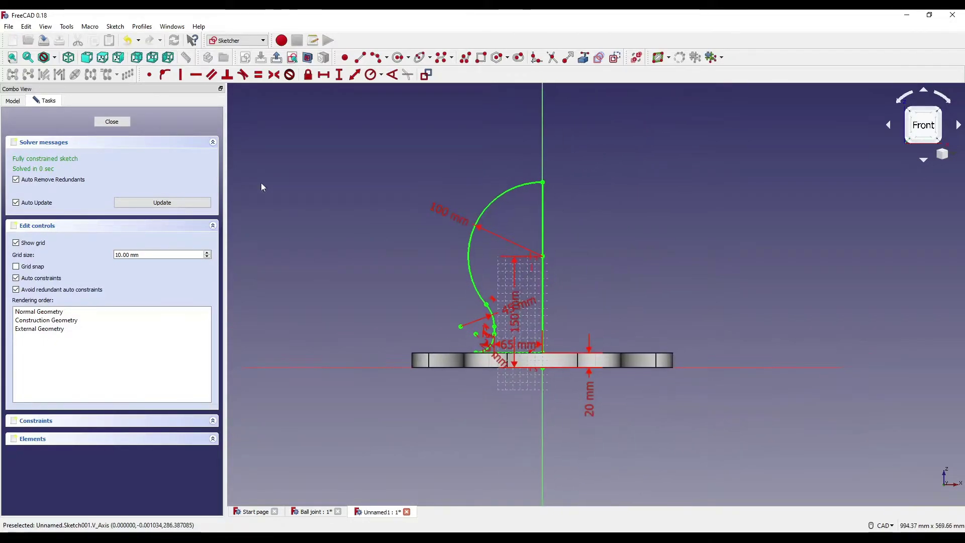
pyautogui.click(108, 123)
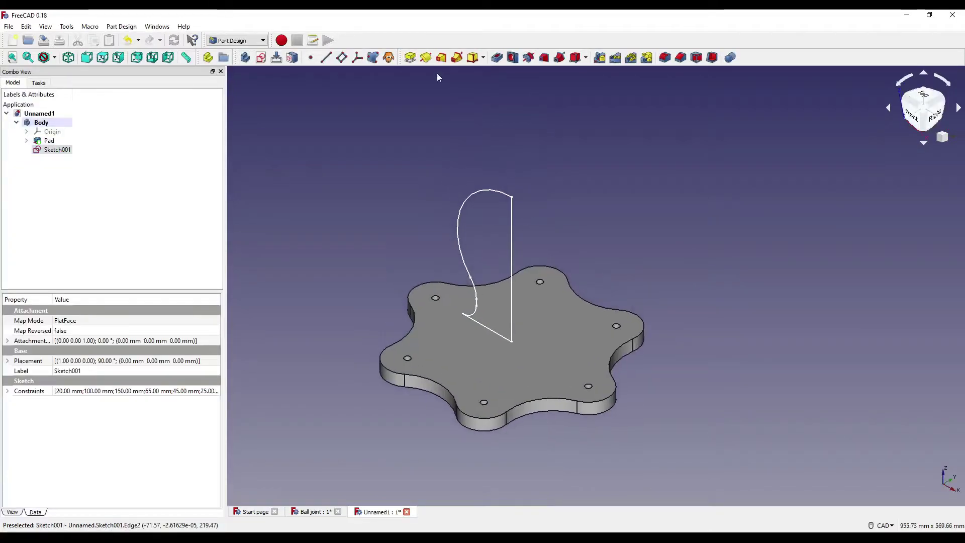
pyautogui.click(426, 58)
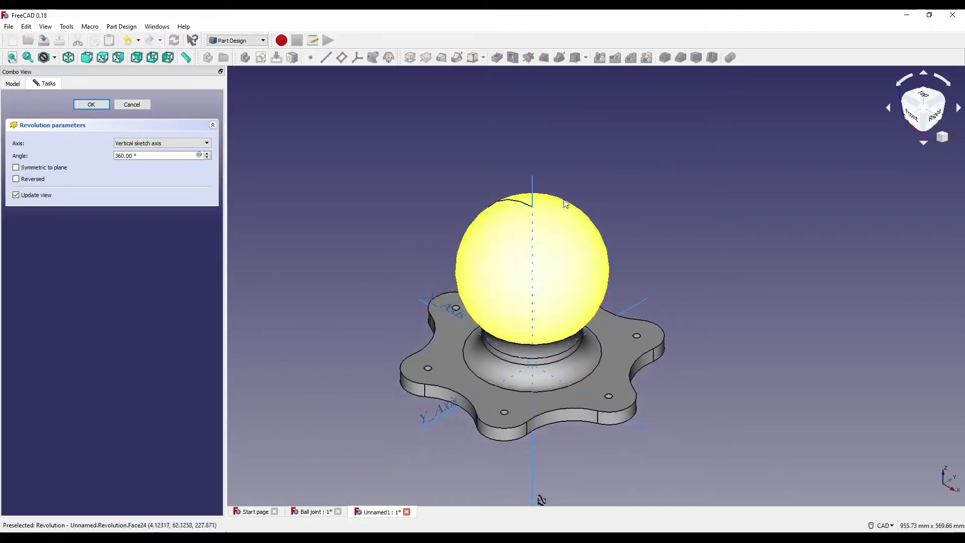
pyautogui.click(533, 188)
pyautogui.moveTo(572, 178); pyautogui.dragTo(601, 151, button='middle')
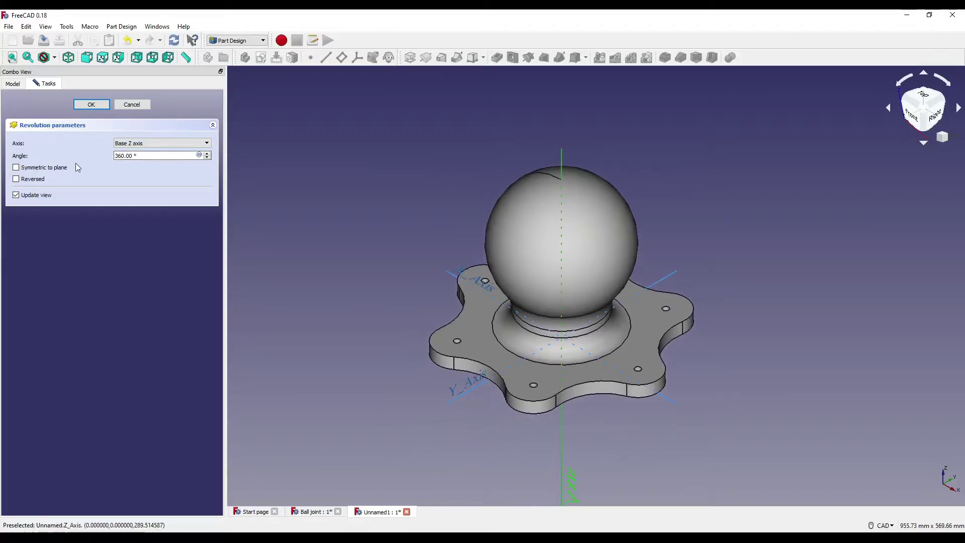
pyautogui.click(91, 106)
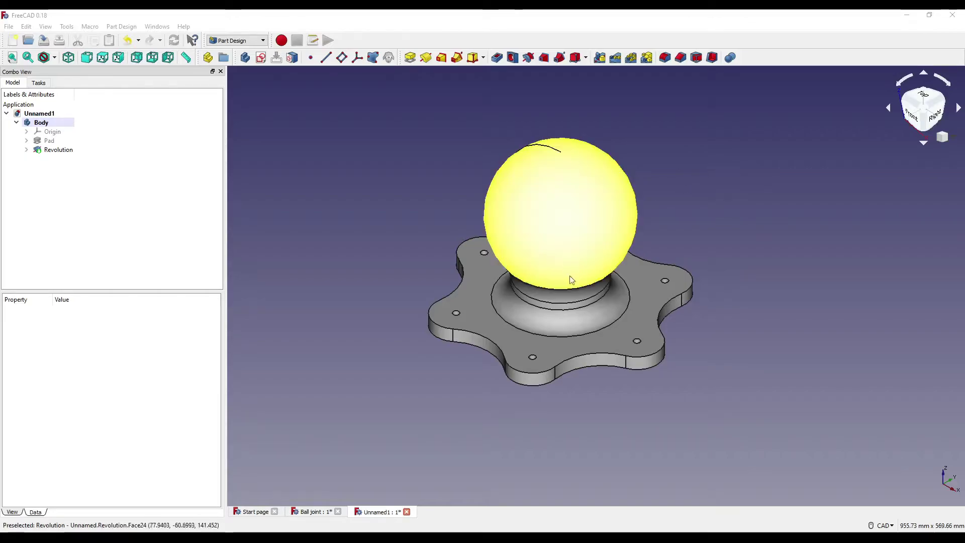
# Step: Make the whole body semi-transparent through its display properties
pyautogui.moveTo(773, 233); pyautogui.dragTo(796, 243, button='middle')
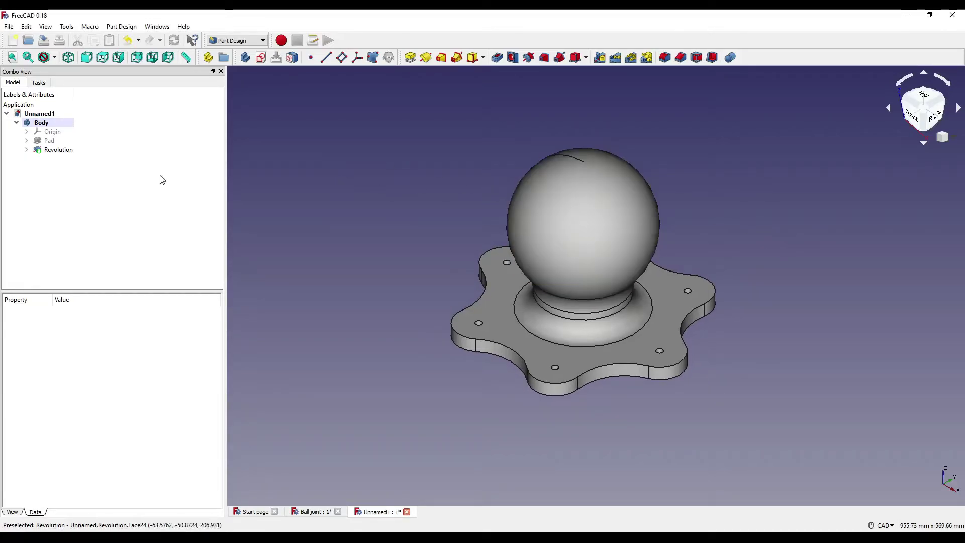
pyautogui.rightClick(40, 123)
pyautogui.click(86, 170)
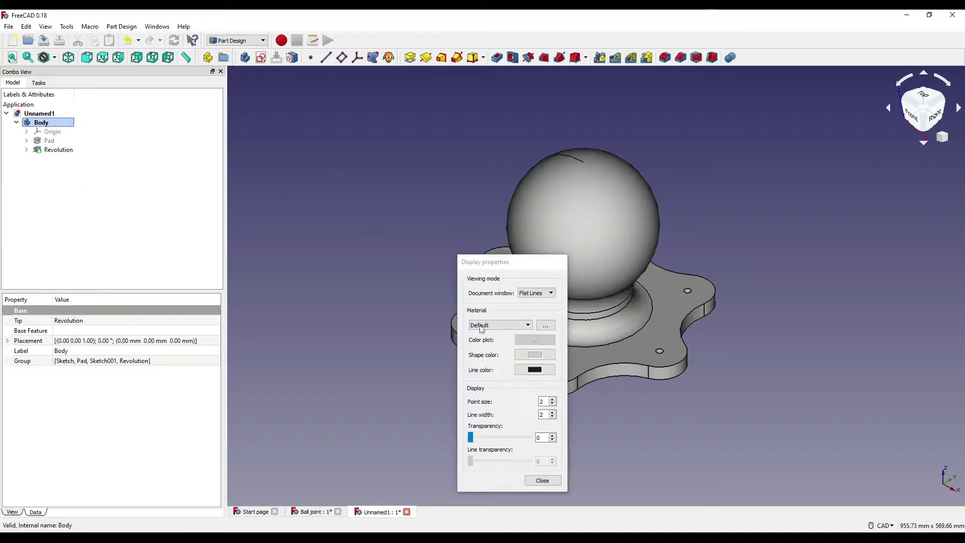
pyautogui.moveTo(473, 438); pyautogui.dragTo(504, 449)
pyautogui.click(546, 484)
pyautogui.click(764, 461)
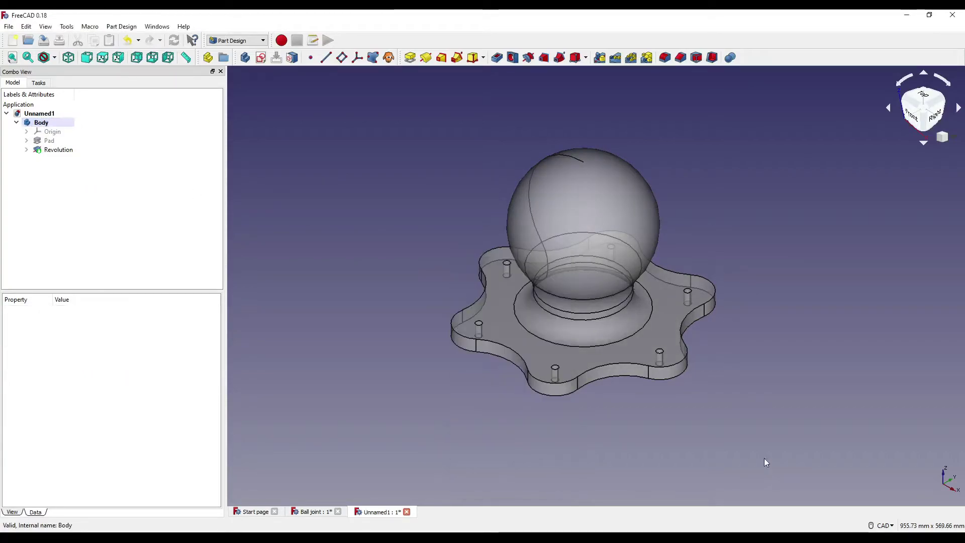
# Step: Start a new sketch on the YZ base plane of the body
pyautogui.moveTo(746, 272); pyautogui.dragTo(730, 263, button='middle')
pyautogui.scroll(-2, 736, 221)
pyautogui.moveTo(738, 224); pyautogui.dragTo(678, 249, button='middle')
pyautogui.scroll(2, 652, 239)
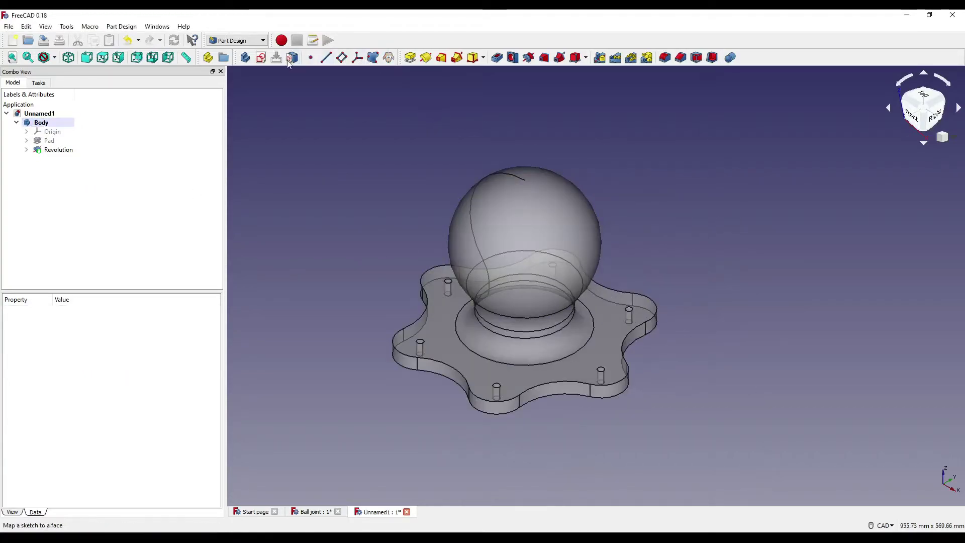
pyautogui.click(262, 57)
pyautogui.click(363, 234)
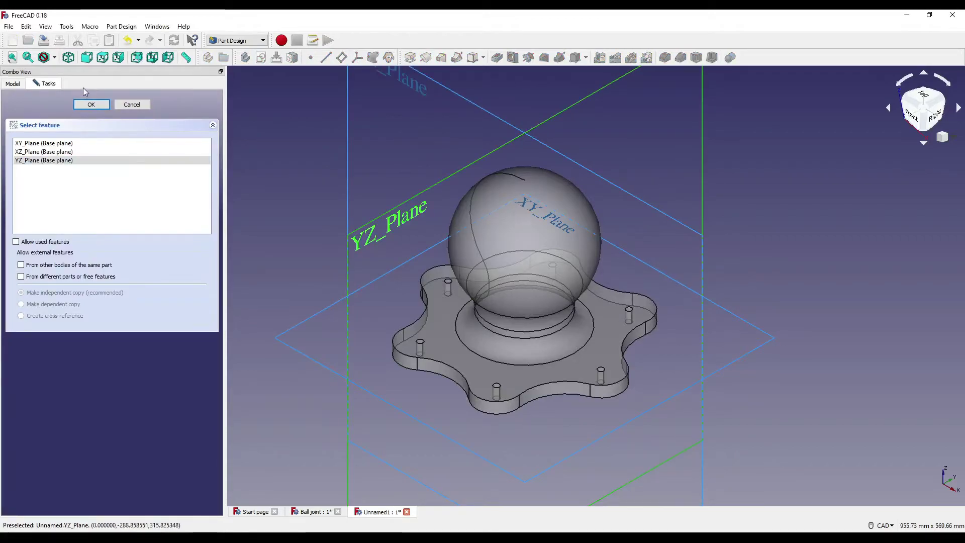
pyautogui.click(92, 105)
pyautogui.scroll(2, 553, 252)
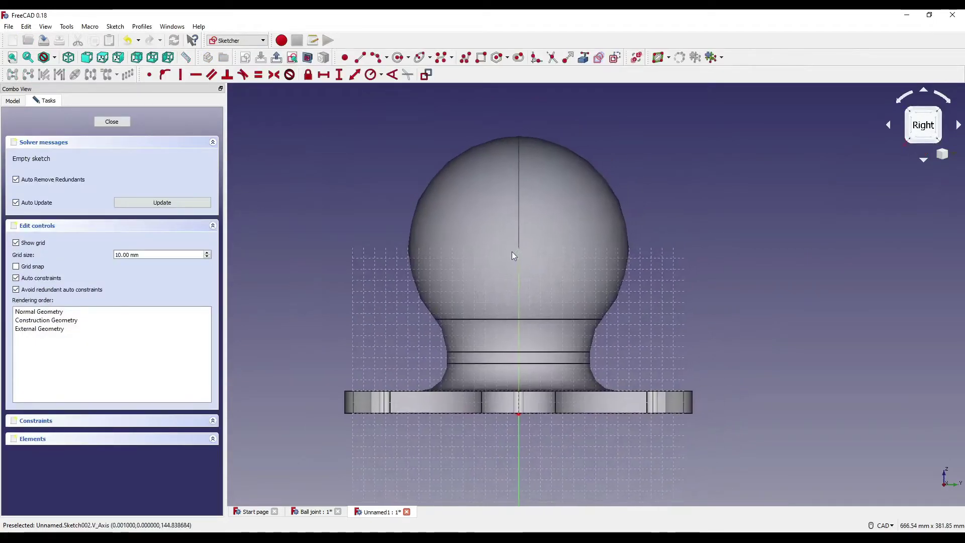
# Step: Draw an upward-bulging three-point arc of about 47 mm radius across the vertical axis inside the ball
pyautogui.click(380, 59)
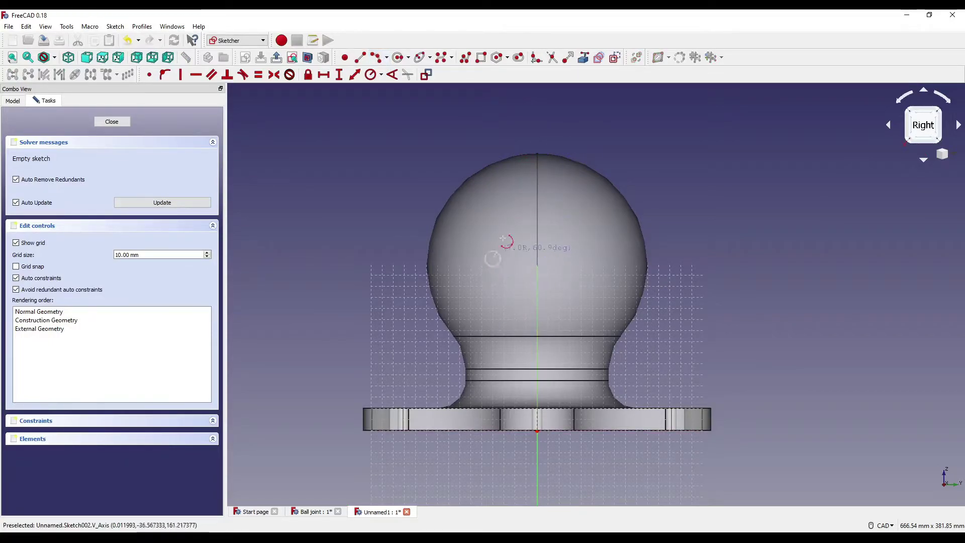
pyautogui.click(538, 261)
pyautogui.click(586, 256)
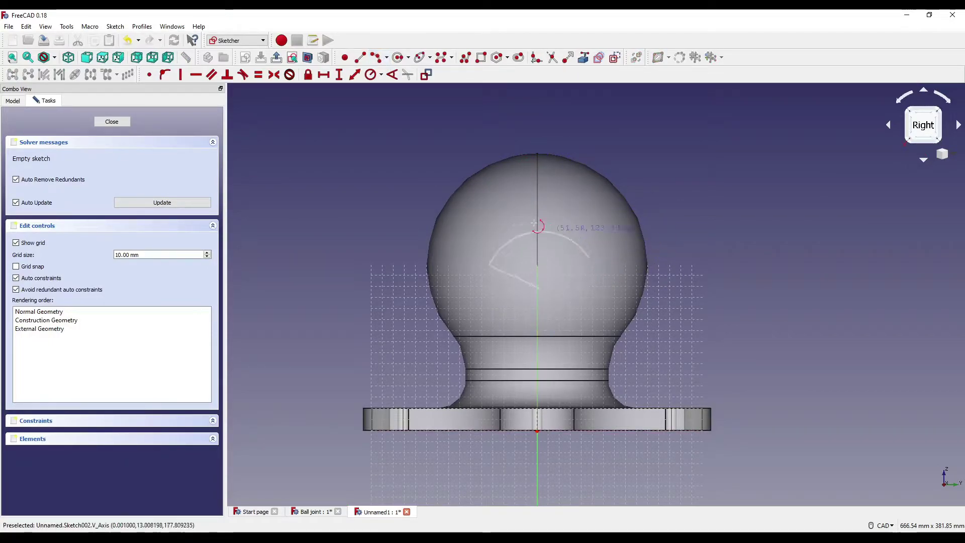
pyautogui.click(489, 267)
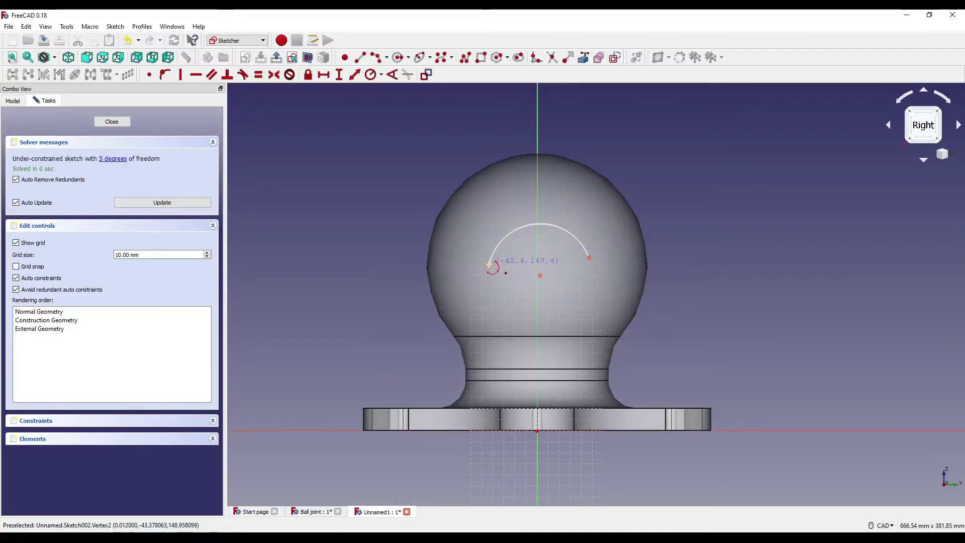
# Step: Draw two downward-curving arcs from the ends of the central arc, each ending outside the ball, and leave the arc command
pyautogui.click(489, 265)
pyautogui.click(406, 321)
pyautogui.click(465, 295)
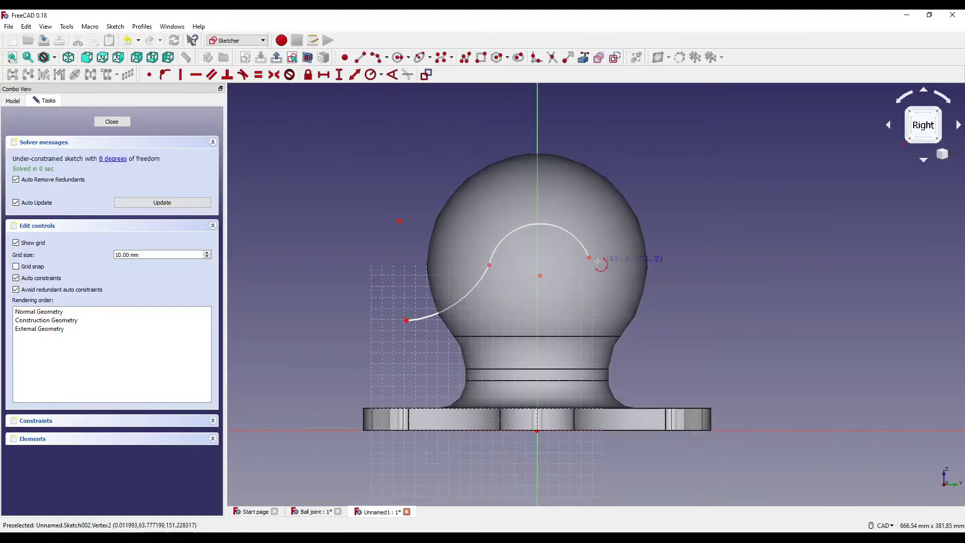
pyautogui.click(589, 258)
pyautogui.click(677, 324)
pyautogui.click(628, 302)
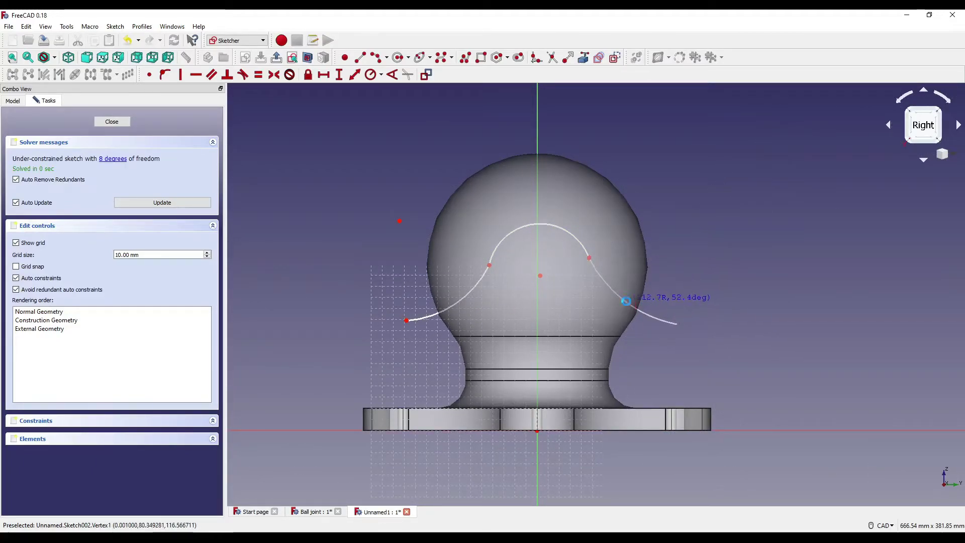
pyautogui.rightClick(689, 190)
pyautogui.moveTo(715, 231); pyautogui.dragTo(689, 213, button='middle')
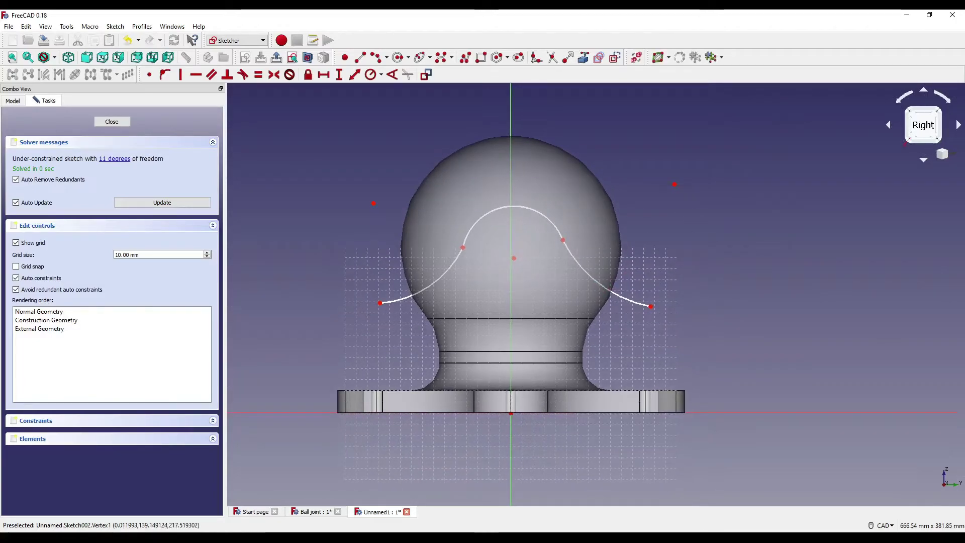
# Step: Constrain the central arc's radius to 60 mm
pyautogui.click(540, 217)
pyautogui.click(371, 75)
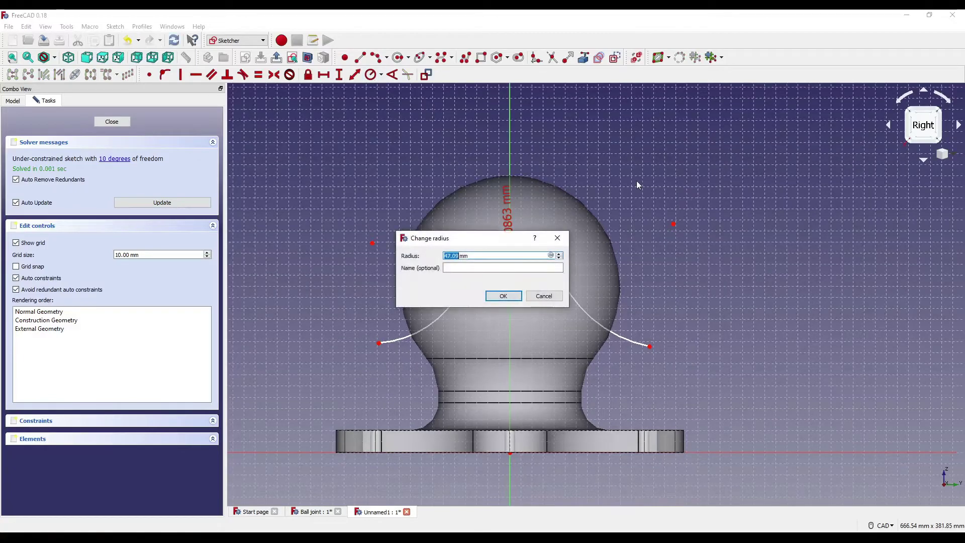
pyautogui.write('60')
pyautogui.press('Return')
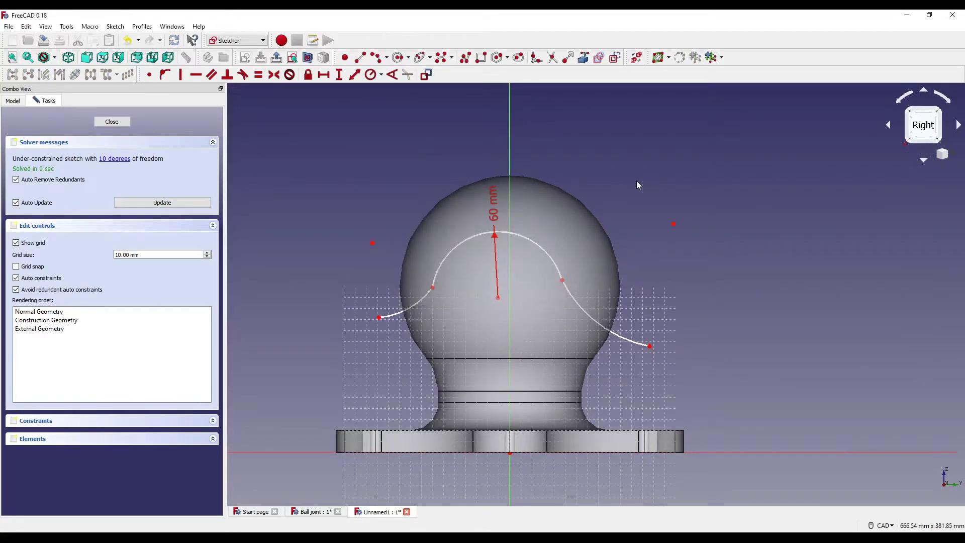
# Step: Constrain the radius of both side arcs to 80 mm
pyautogui.click(371, 75)
pyautogui.click(623, 334)
pyautogui.write('80')
pyautogui.press('Return')
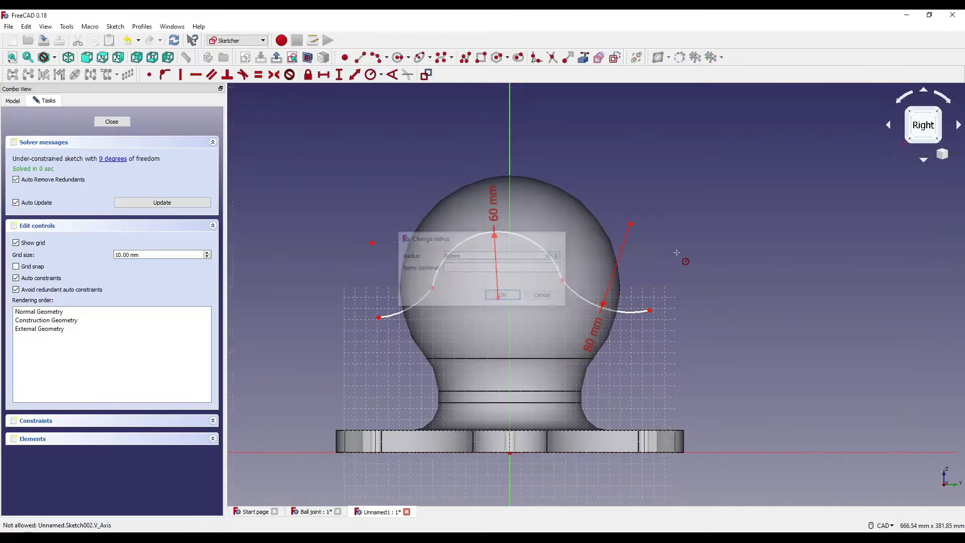
pyautogui.click(397, 313)
pyautogui.write('80')
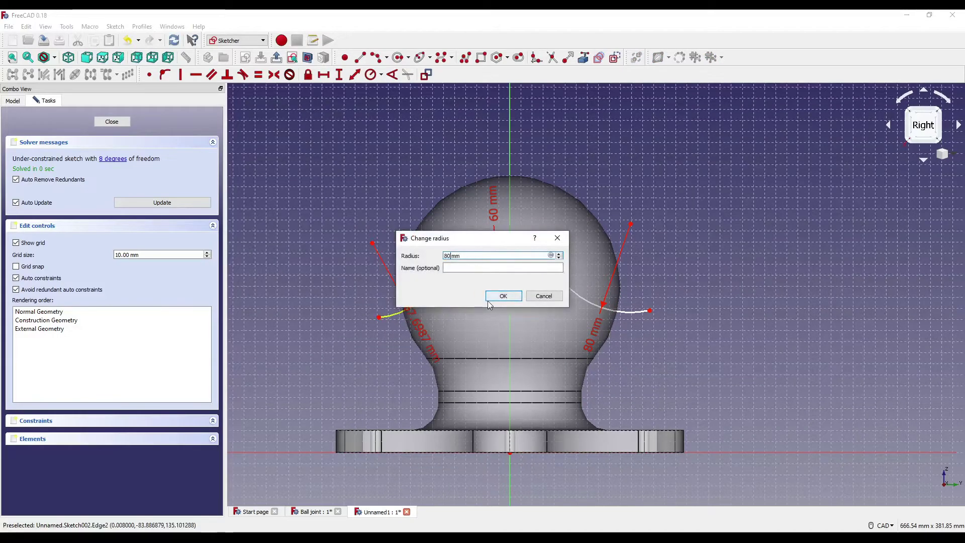
pyautogui.click(488, 300)
# Step: Make both 80 mm side arcs tangent to the 60 mm arc, and shift the 60 mm radius dimension
pyautogui.moveTo(367, 169); pyautogui.dragTo(421, 140, button='middle')
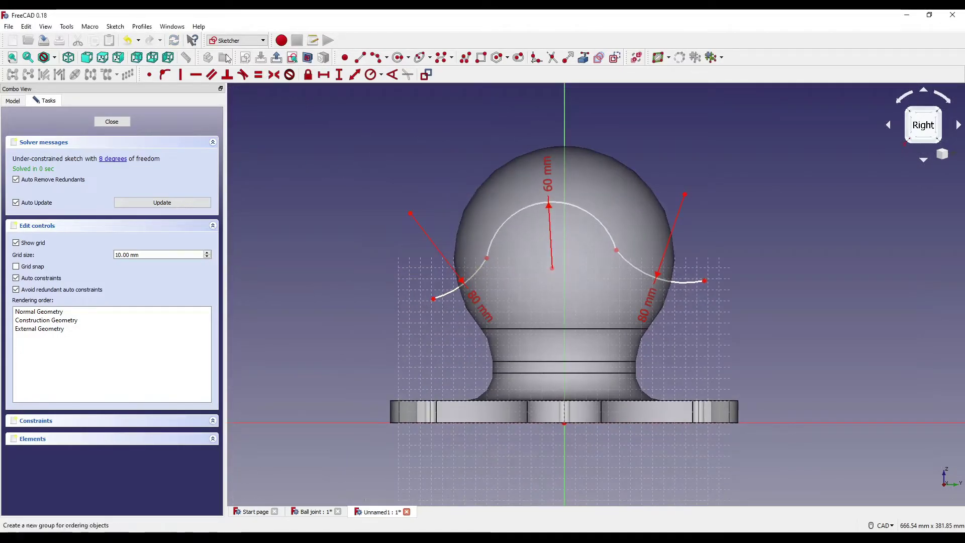
pyautogui.click(478, 272)
pyautogui.click(495, 234)
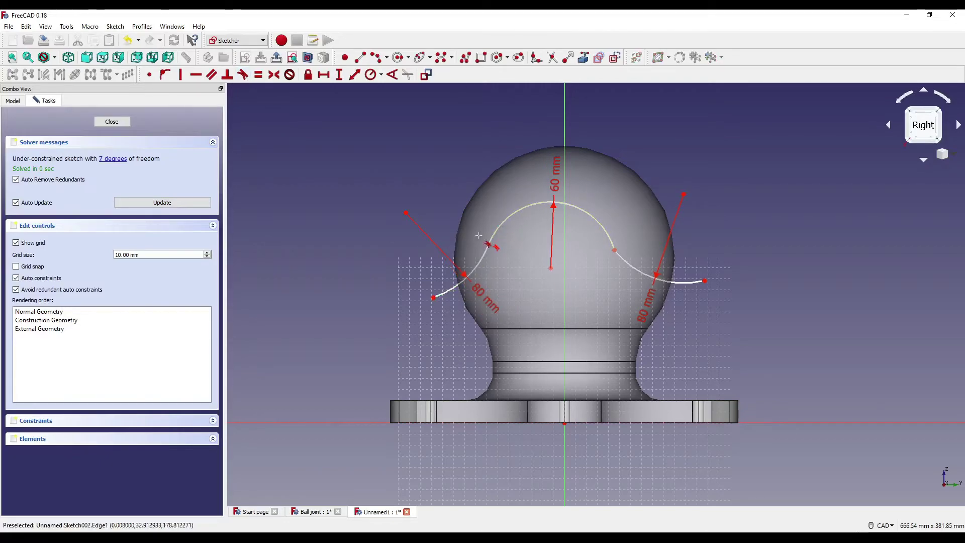
pyautogui.click(610, 231)
pyautogui.moveTo(651, 190); pyautogui.dragTo(673, 217, button='middle')
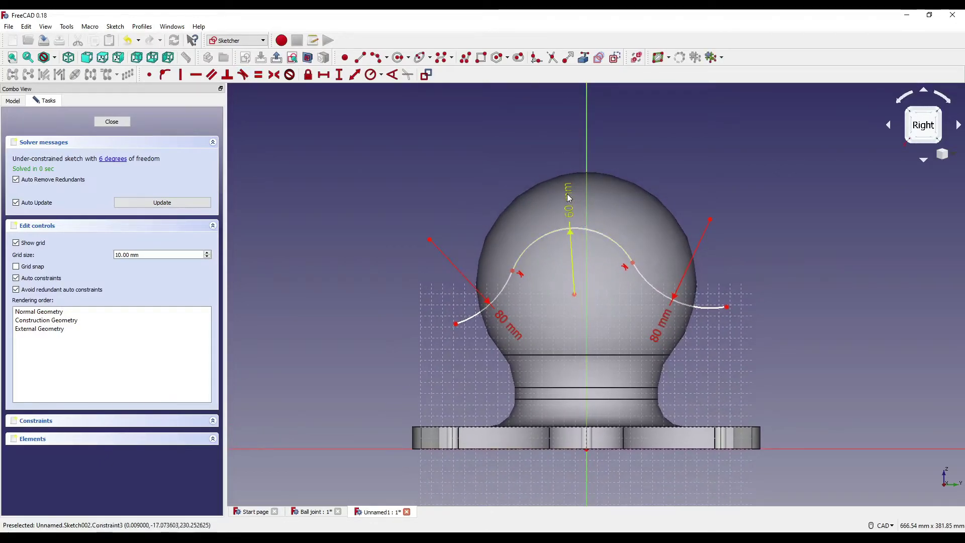
pyautogui.moveTo(567, 194); pyautogui.dragTo(580, 197)
# Step: Align the 60 mm arc's centre with the sketch origin using a vertical constraint
pyautogui.moveTo(603, 332); pyautogui.dragTo(570, 314, button='middle')
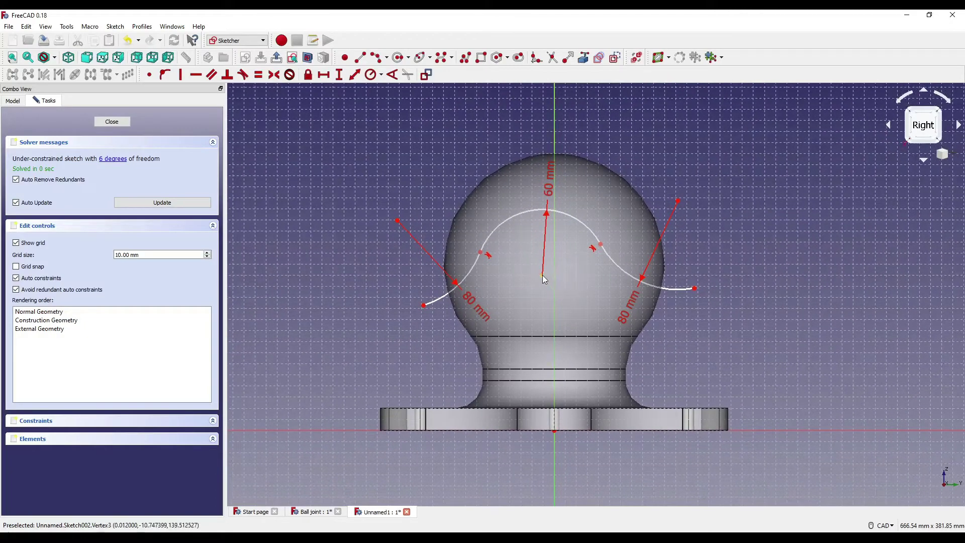
pyautogui.click(541, 275)
pyautogui.click(553, 431)
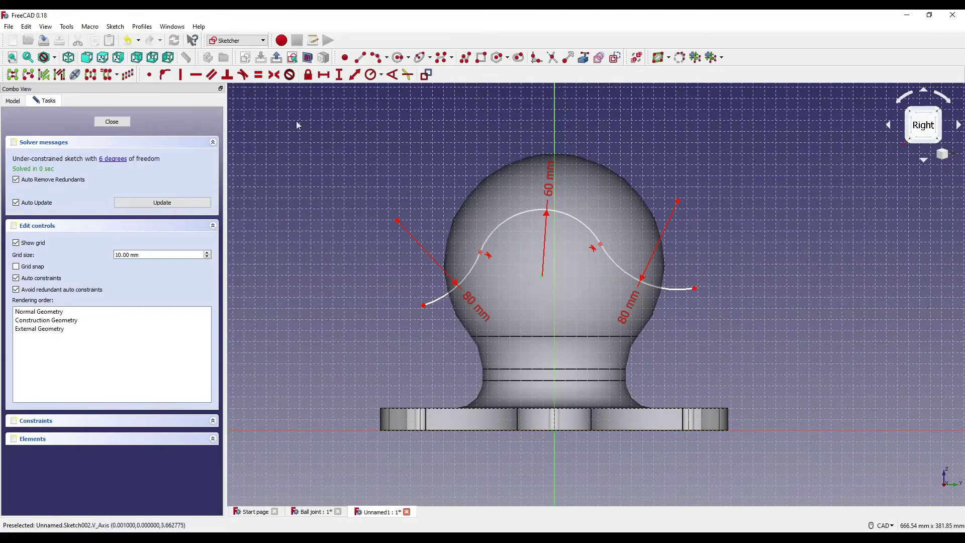
pyautogui.click(180, 74)
# Step: Set the vertical distance between the origin and the 60 mm arc's centre to 150 mm, and move that dimension clear of the model
pyautogui.moveTo(559, 293); pyautogui.dragTo(518, 322, button='middle')
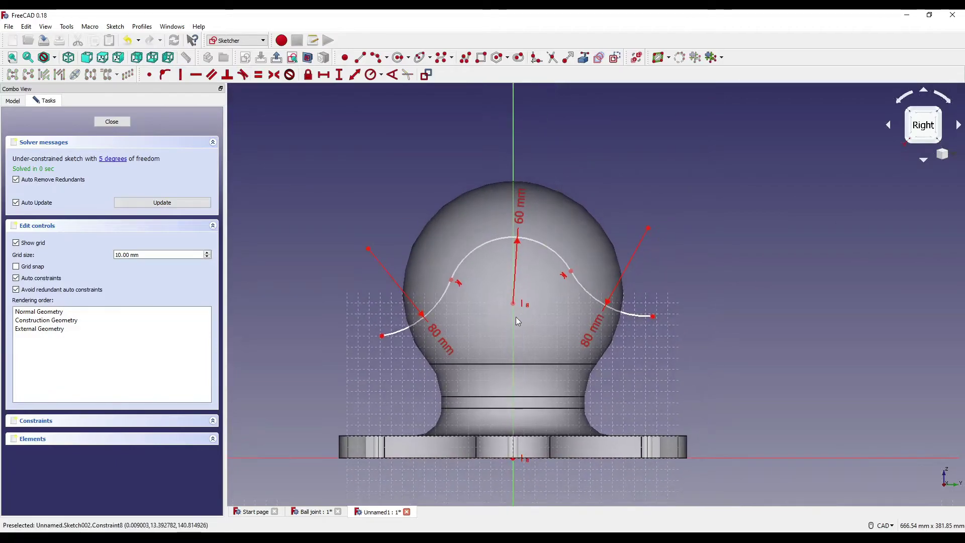
pyautogui.click(340, 75)
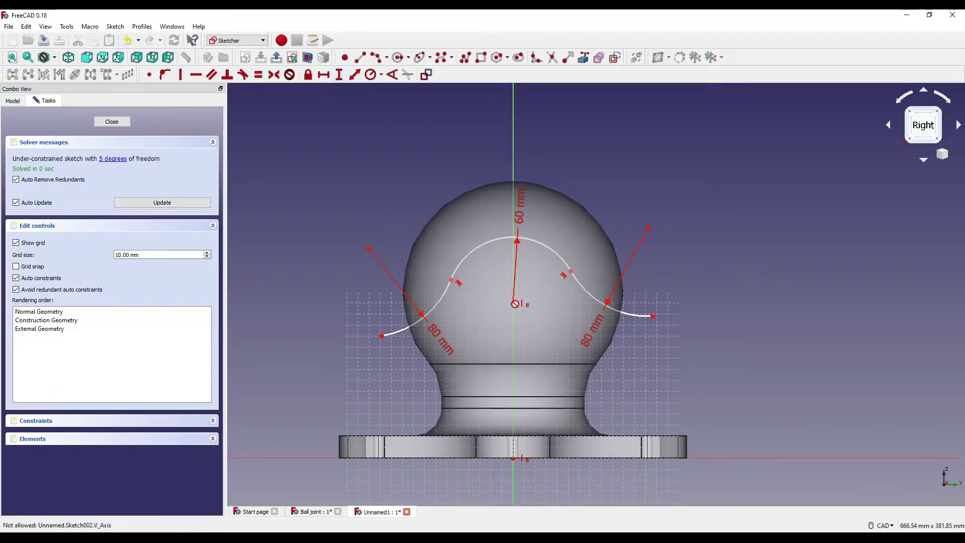
pyautogui.click(515, 304)
pyautogui.click(513, 458)
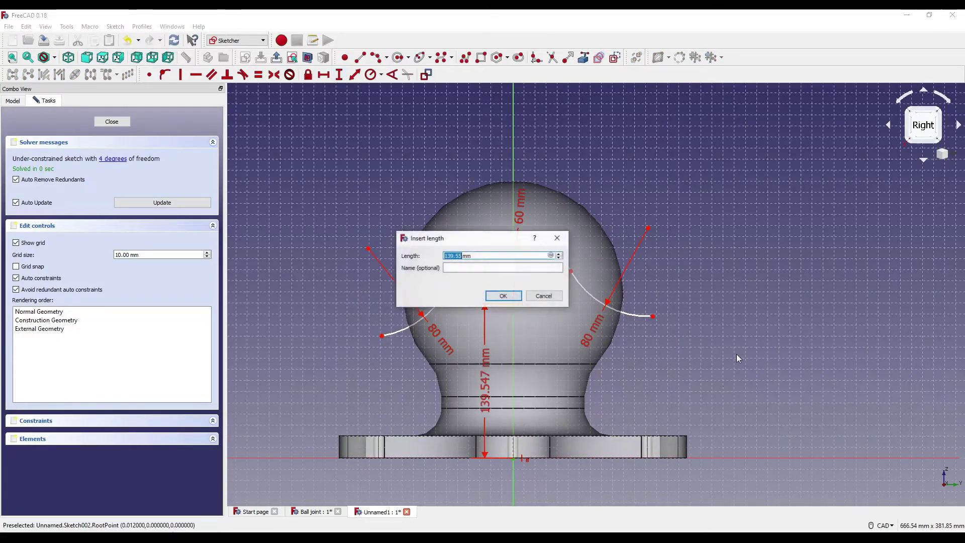
pyautogui.write('150')
pyautogui.press('Return')
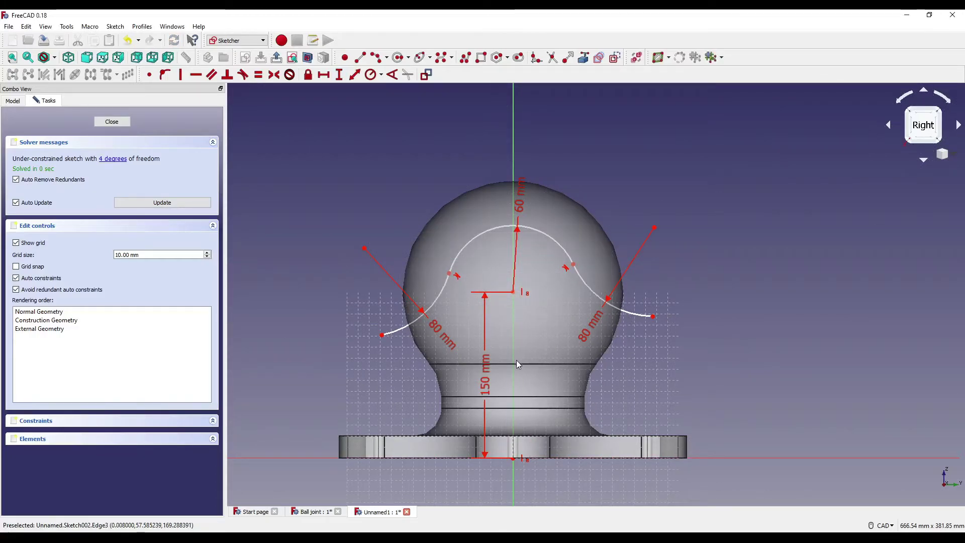
pyautogui.moveTo(485, 375); pyautogui.dragTo(766, 384)
# Step: Raise the centre of the left 80 mm arc to about the height of the right arc's centre
pyautogui.moveTo(366, 249); pyautogui.dragTo(366, 232)
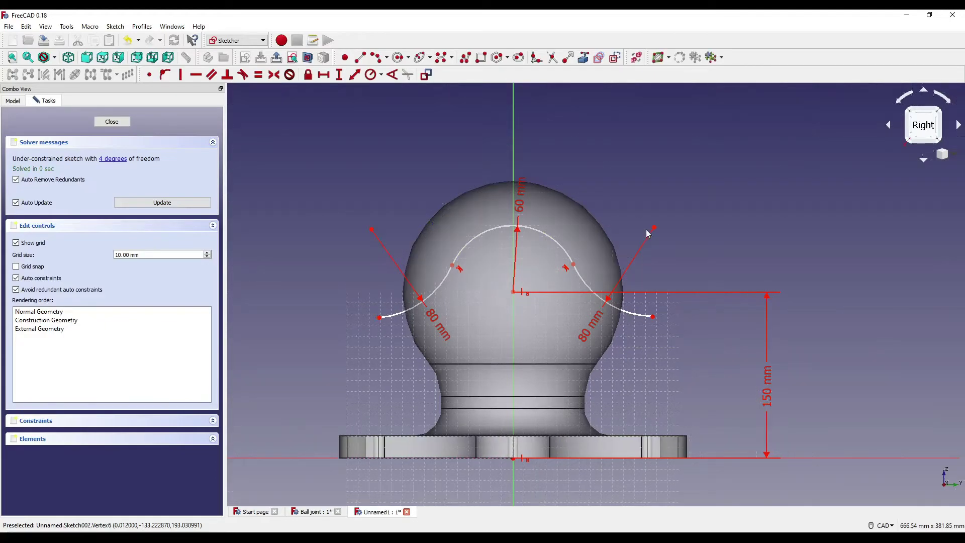
pyautogui.scroll(3, 361, 101)
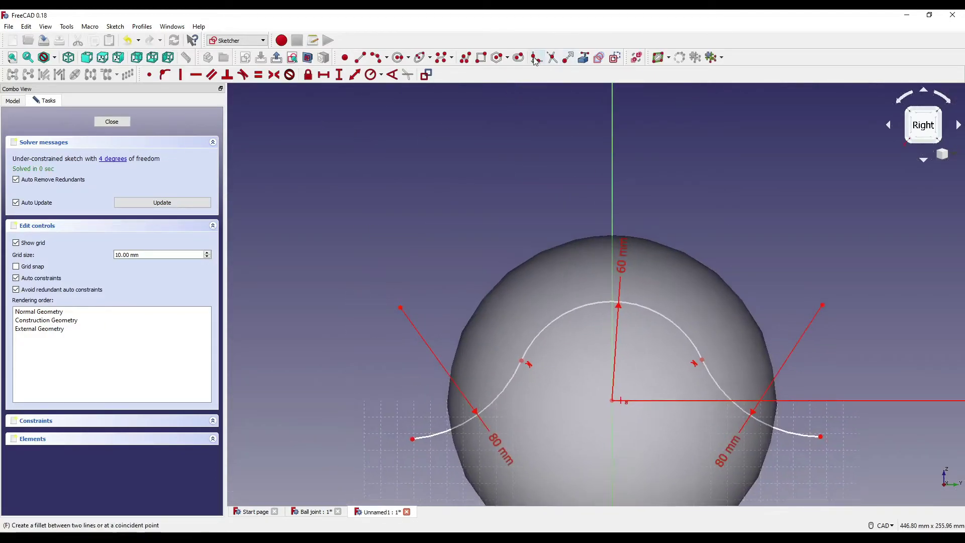
pyautogui.scroll(-4, 686, 166)
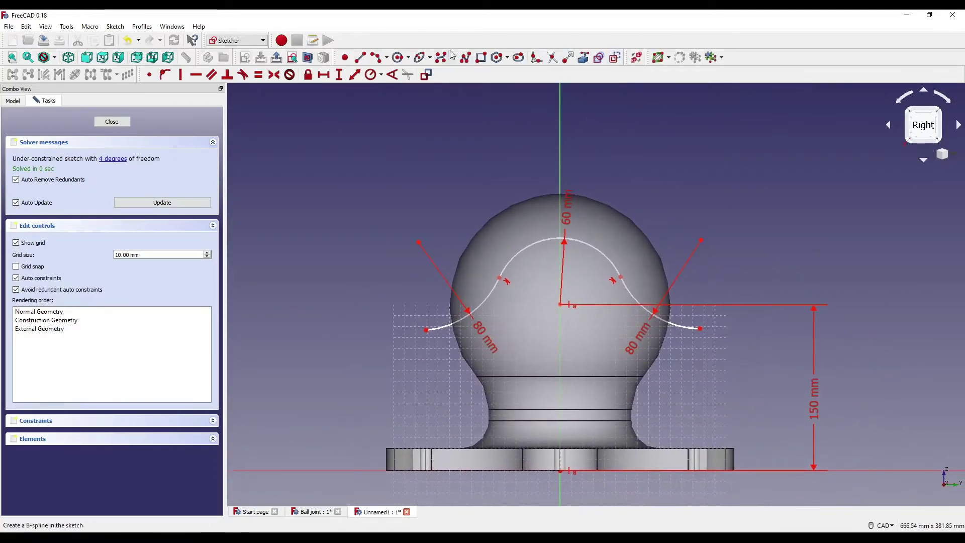
# Step: Draw a horizontal construction line joining the centres of the two 80 mm arcs
pyautogui.click(419, 241)
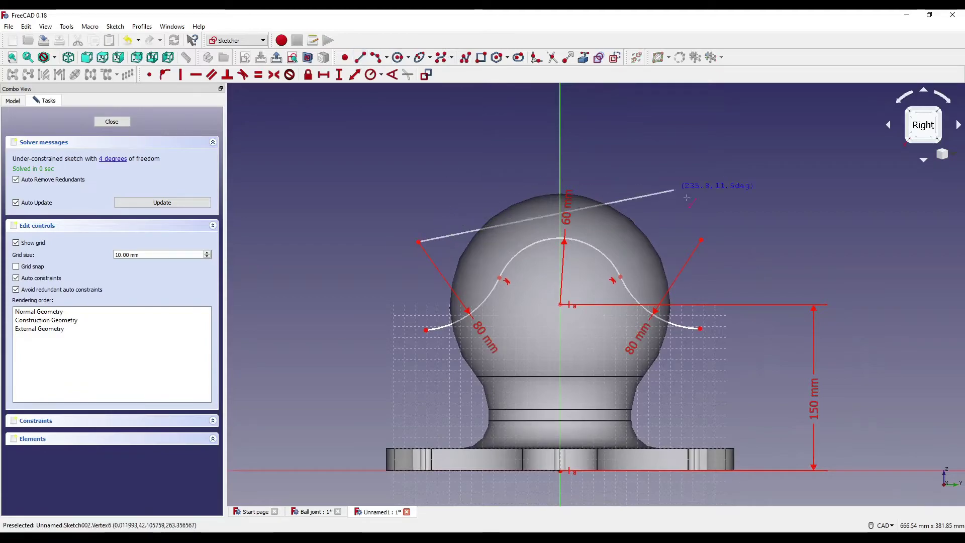
pyautogui.click(699, 240)
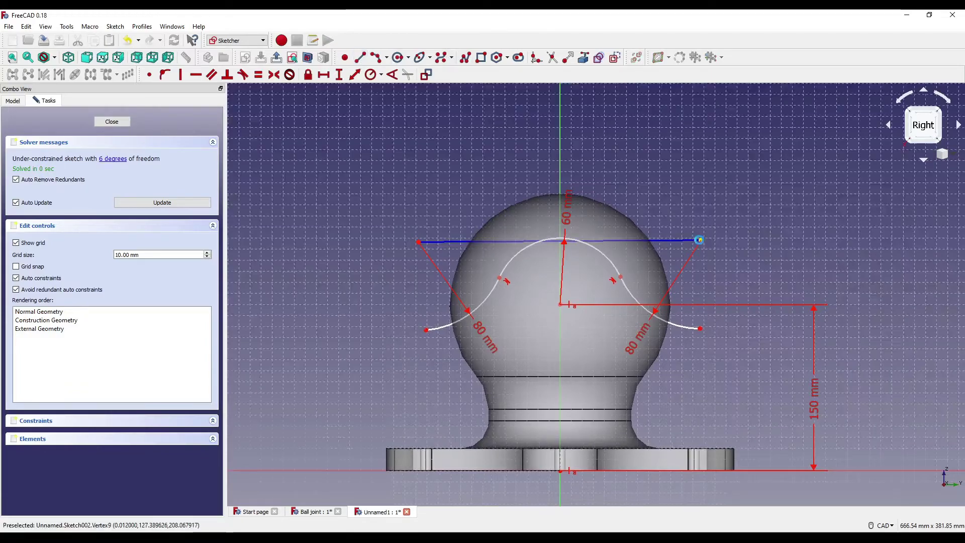
pyautogui.rightClick(672, 182)
pyautogui.moveTo(672, 181)
pyautogui.mouseDown(button='middle')
pyautogui.moveTo(571, 179)
pyautogui.moveTo(612, 194)
pyautogui.mouseUp(button='middle')
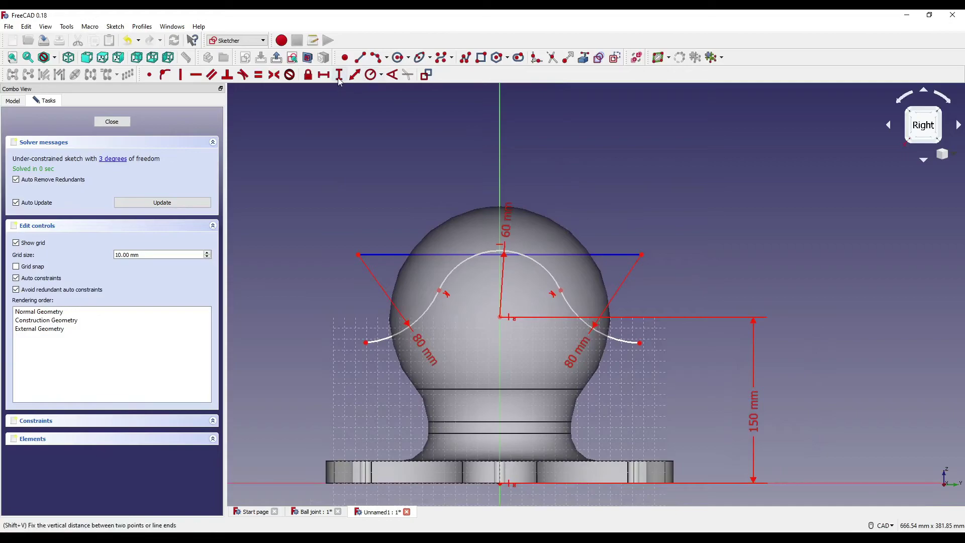
# Step: Set the vertical distance from the sketch origin to the right 80 mm arc's centre to 182 mm
pyautogui.moveTo(681, 272); pyautogui.dragTo(666, 198, button='middle')
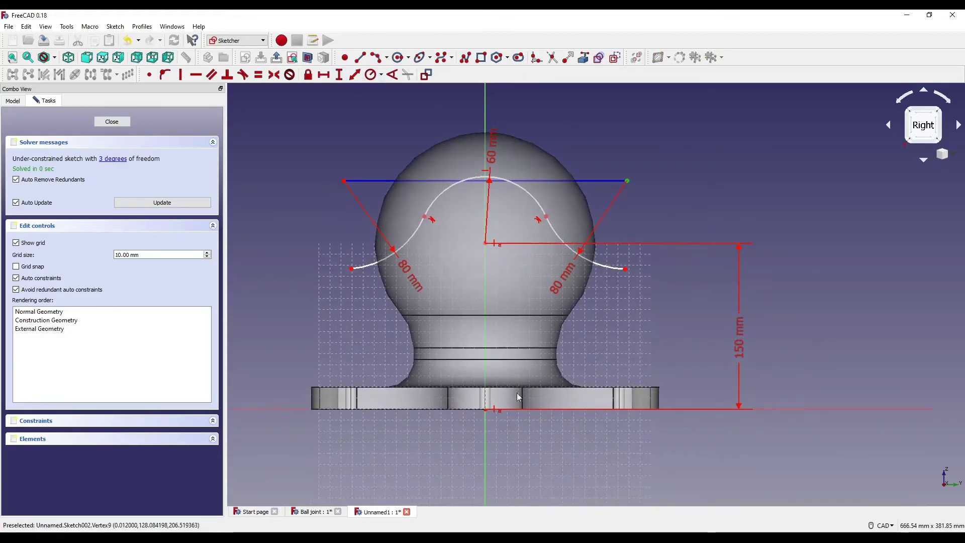
pyautogui.click(485, 409)
pyautogui.hotkey('shift', 'v')
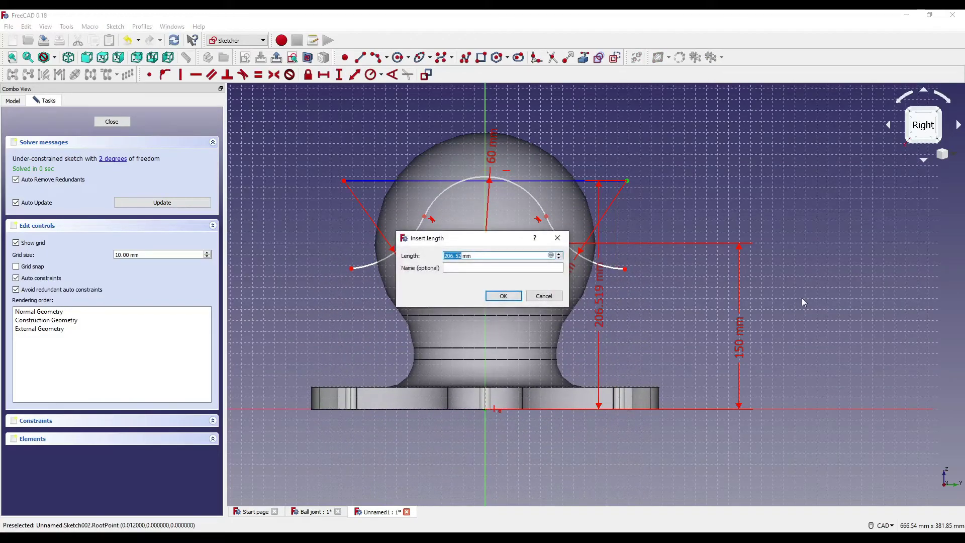
pyautogui.write('182')
pyautogui.press('Return')
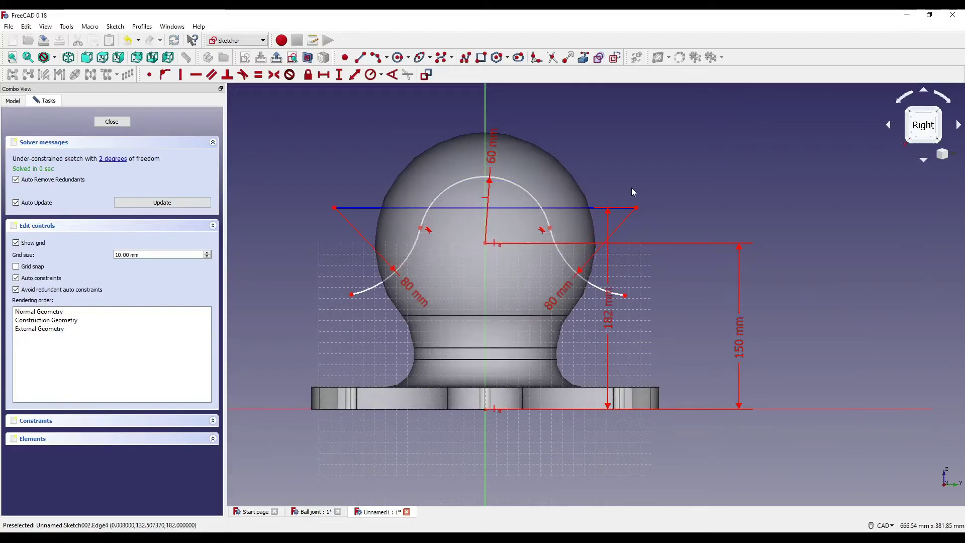
# Step: Move the free lower ends of both 80 mm arcs to roughly directly beneath their centres
pyautogui.moveTo(665, 235); pyautogui.dragTo(689, 255, button='middle')
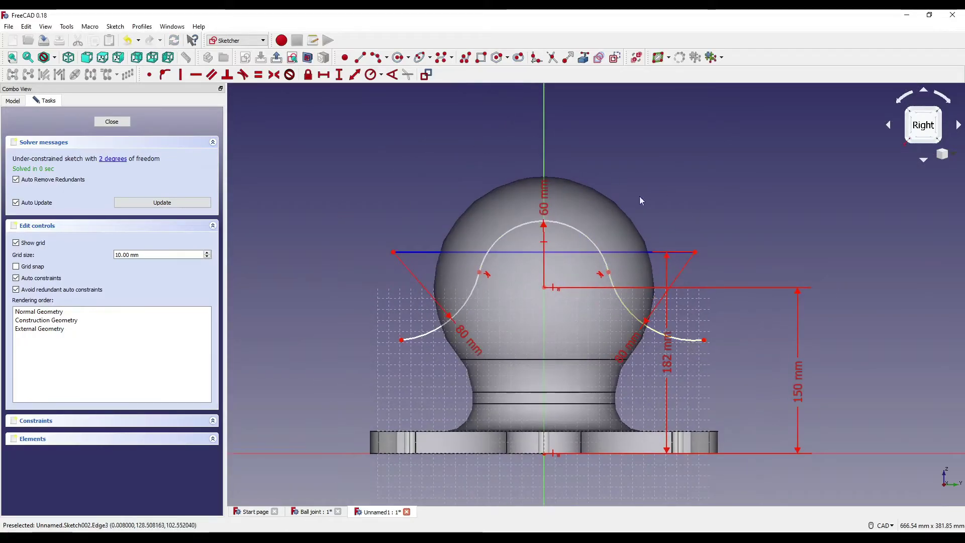
pyautogui.moveTo(641, 278); pyautogui.dragTo(646, 266, button='middle')
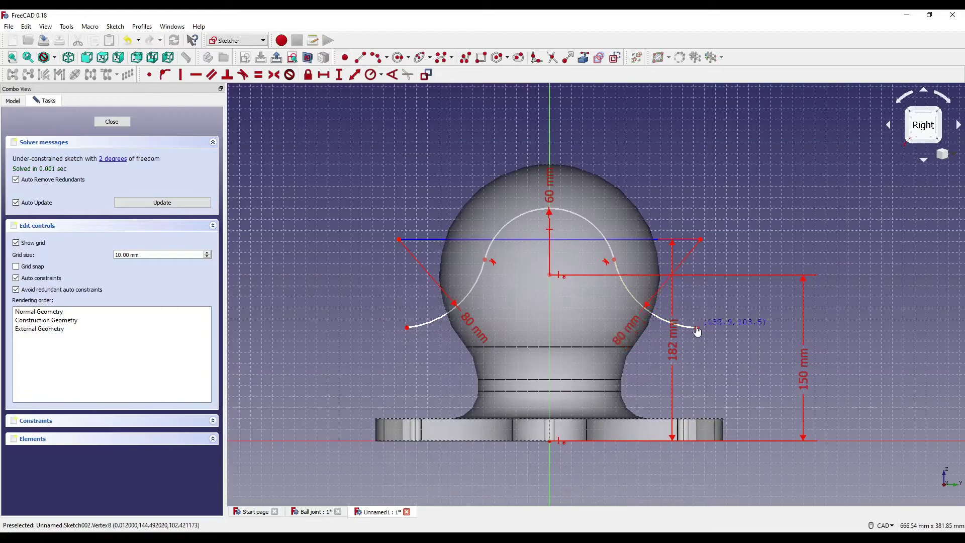
pyautogui.moveTo(716, 331); pyautogui.dragTo(700, 330)
pyautogui.moveTo(543, 305); pyautogui.dragTo(542, 325, button='middle')
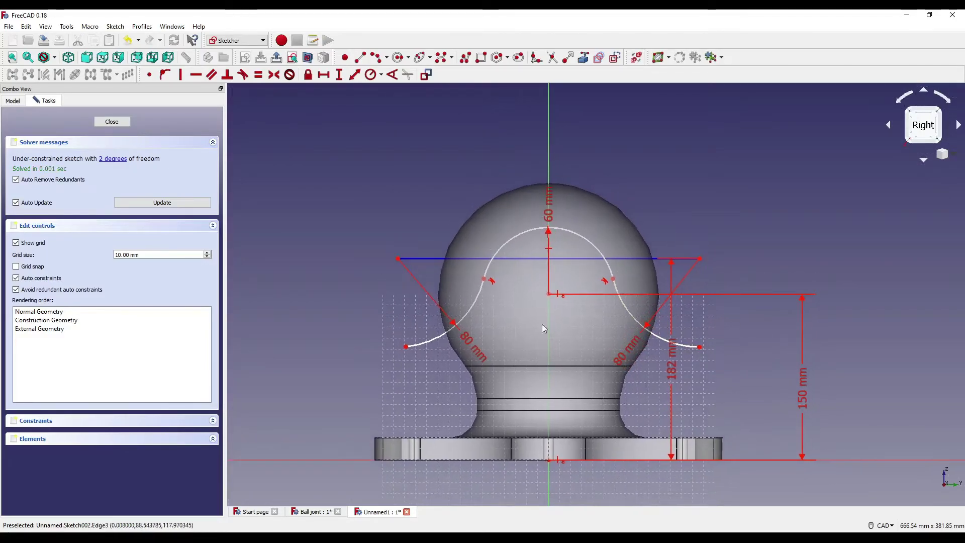
pyautogui.moveTo(405, 346); pyautogui.dragTo(398, 347)
pyautogui.moveTo(399, 347); pyautogui.dragTo(400, 343, button='middle')
pyautogui.scroll(2, 517, 347)
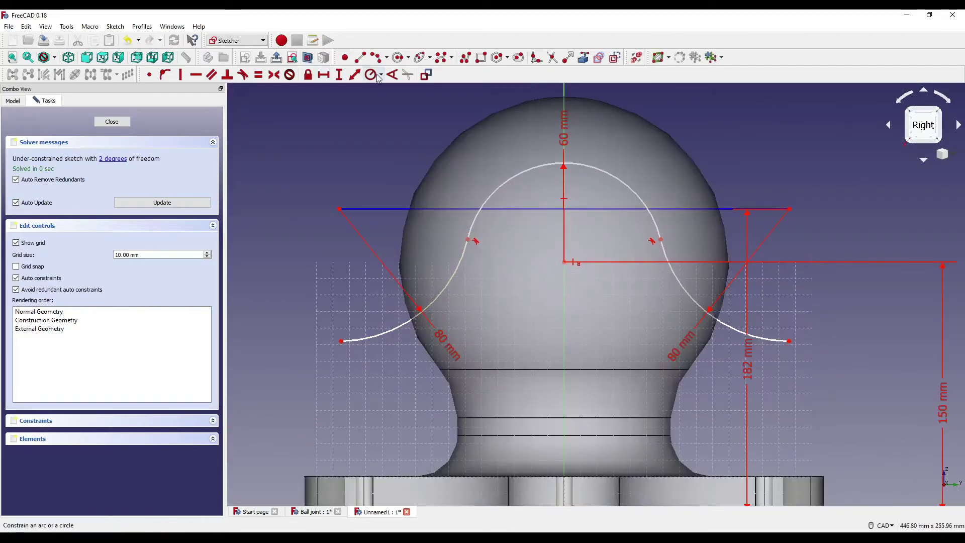
# Step: Close the profile with an arc of about 144 mm radius over the ball, joining the free ends of both 80 mm arcs
pyautogui.scroll(-4, 422, 193)
pyautogui.click(381, 61)
pyautogui.moveTo(415, 110); pyautogui.dragTo(436, 175, button='middle')
pyautogui.click(410, 327)
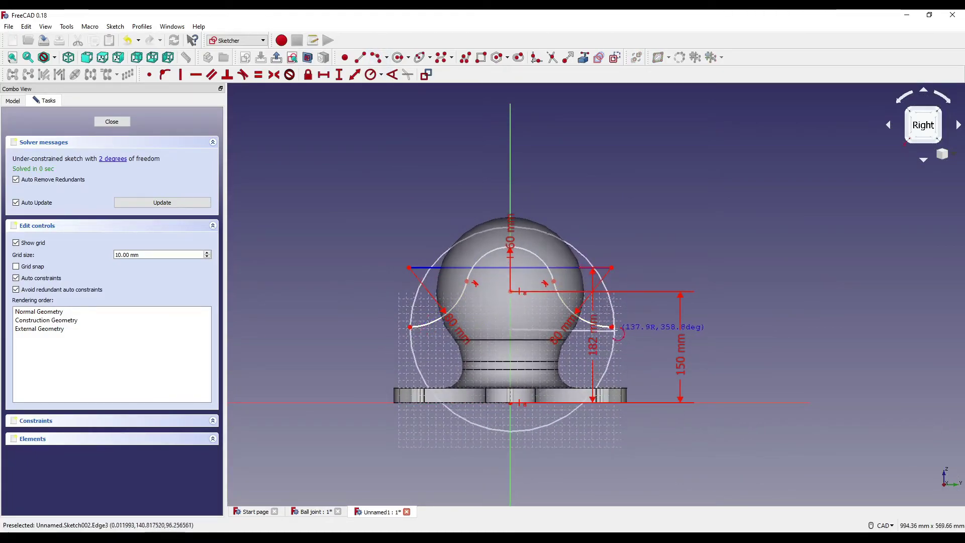
pyautogui.click(612, 327)
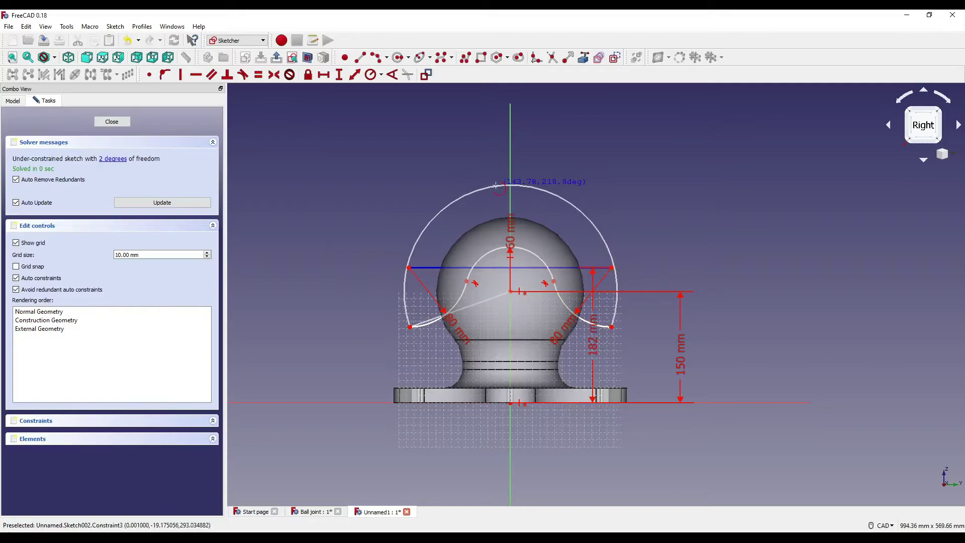
pyautogui.click(505, 183)
pyautogui.moveTo(570, 190); pyautogui.dragTo(594, 202, button='middle')
pyautogui.scroll(3, 583, 203)
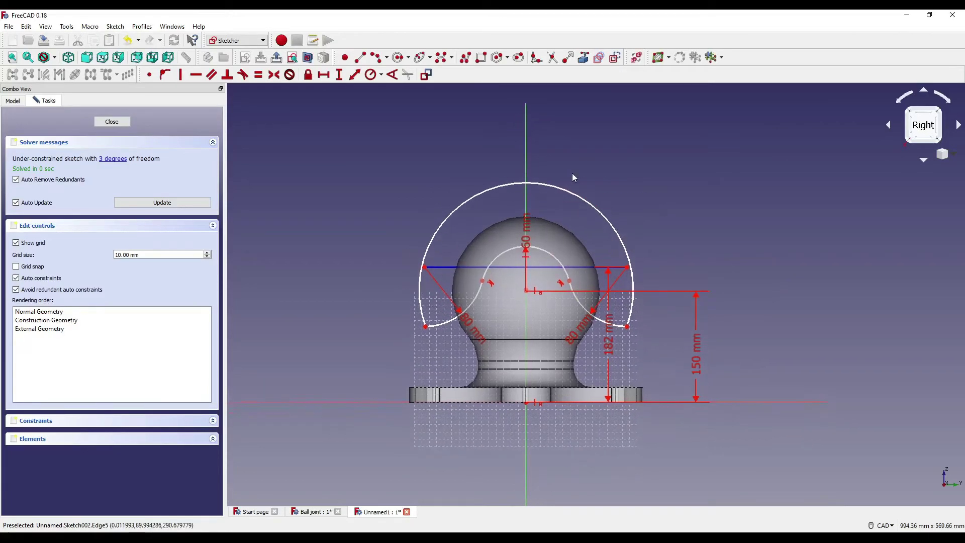
# Step: Set the outer arc's radius to 140 mm
pyautogui.click(572, 206)
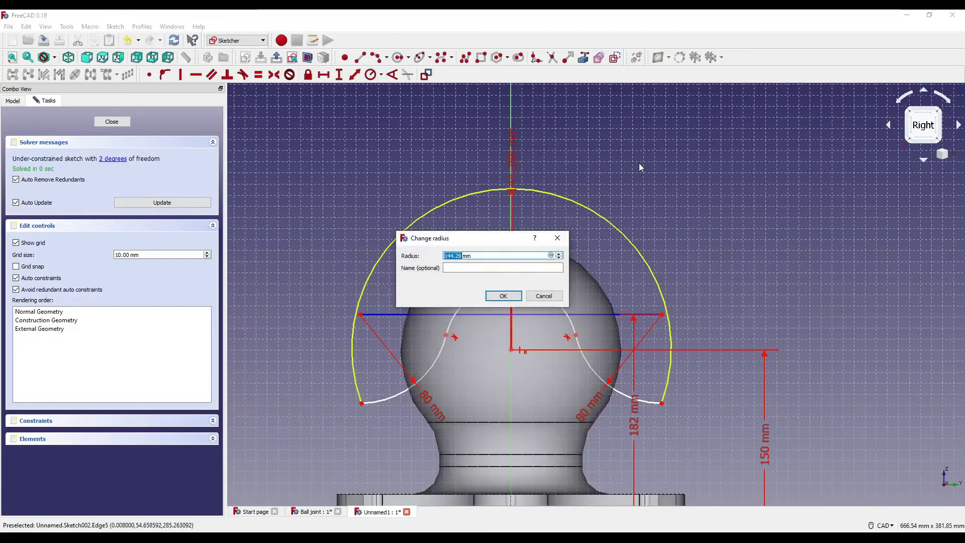
pyautogui.write('140')
pyautogui.press('Return')
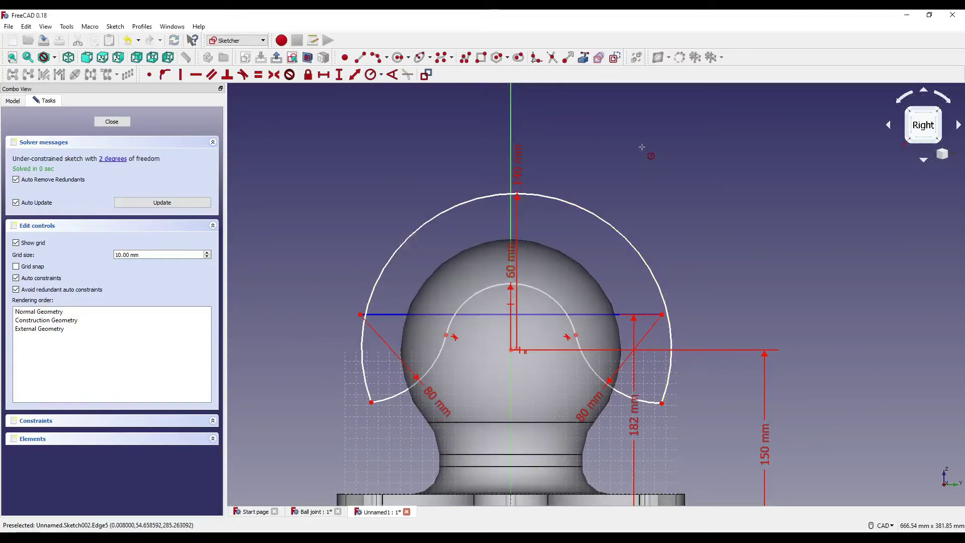
# Step: Make the outer 140 mm arc's centre coincident with the 60 mm arc's centre
pyautogui.scroll(-3, 648, 198)
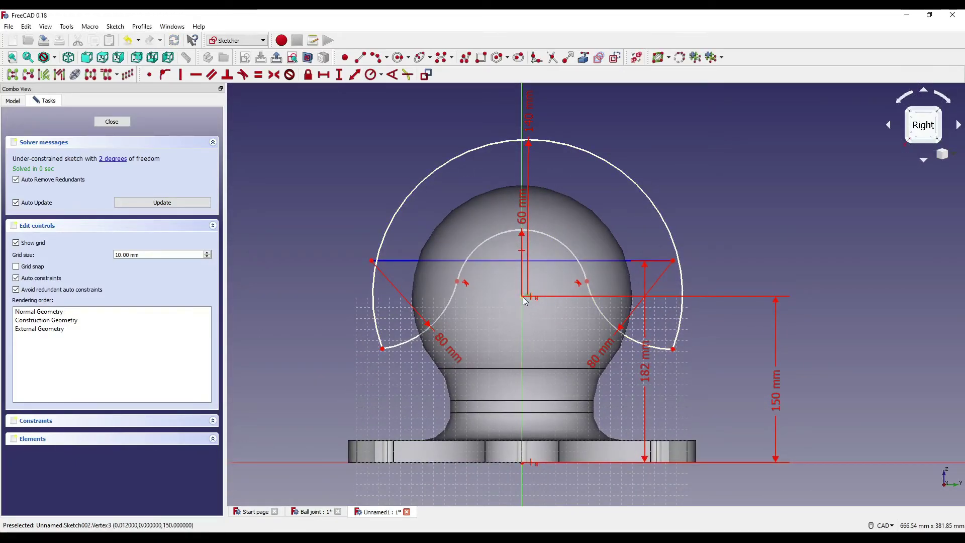
pyautogui.scroll(5, 528, 297)
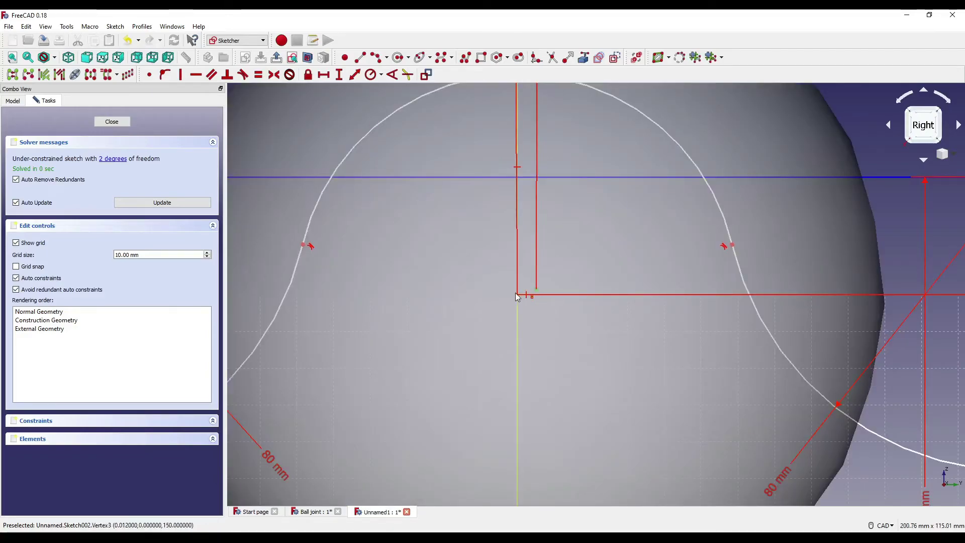
pyautogui.scroll(-3, 517, 295)
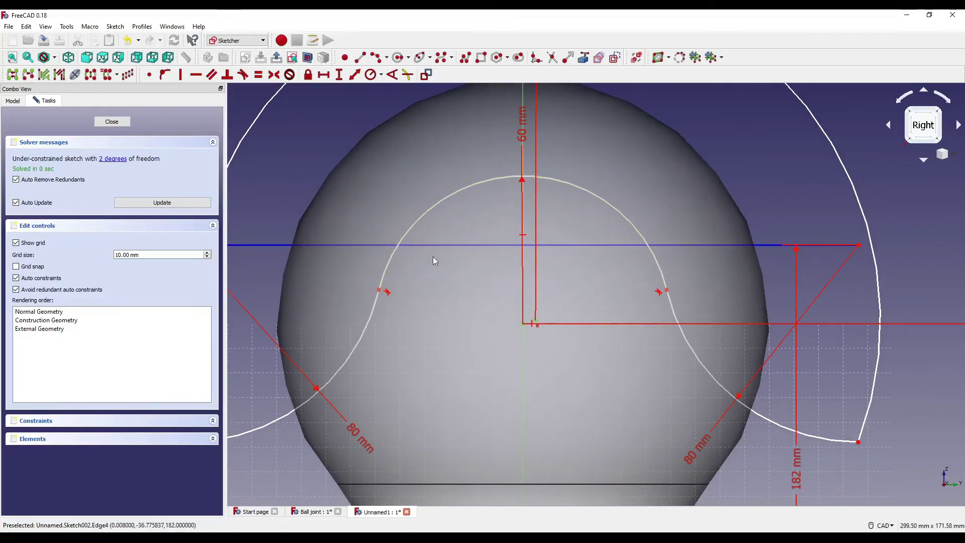
pyautogui.scroll(-3, 517, 281)
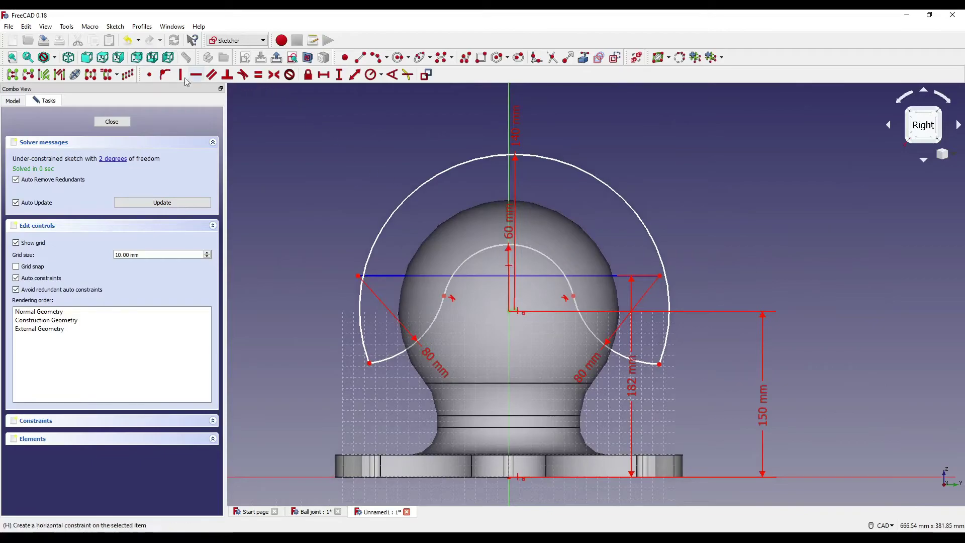
pyautogui.click(150, 75)
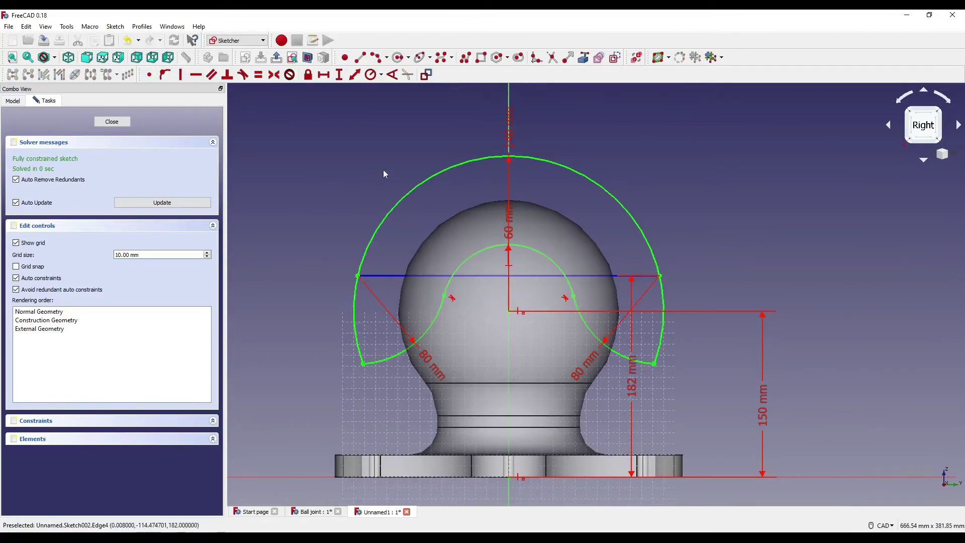
# Step: Close the sketch and cut it through the ball as a two-dimensions pocket, with 100 mm for both lengths
pyautogui.scroll(-3, 539, 219)
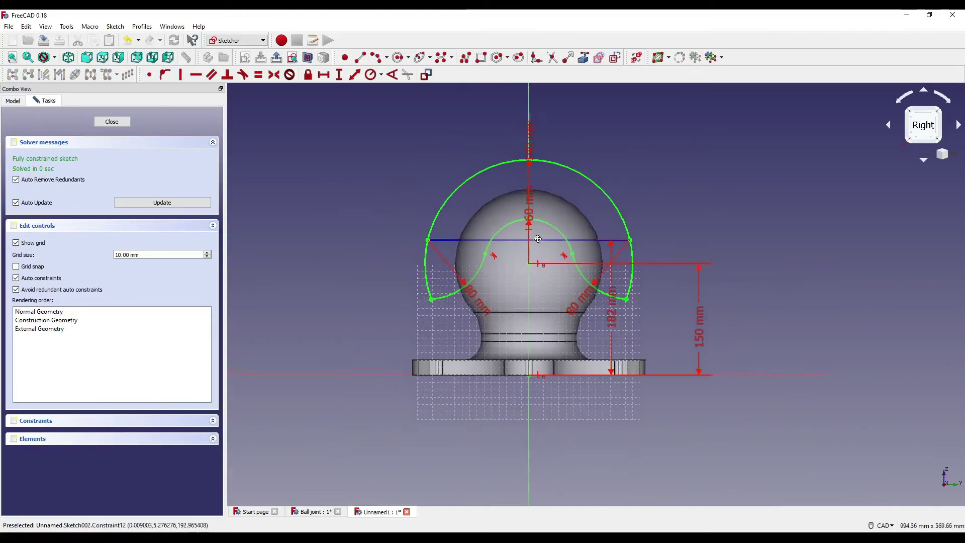
pyautogui.click(115, 121)
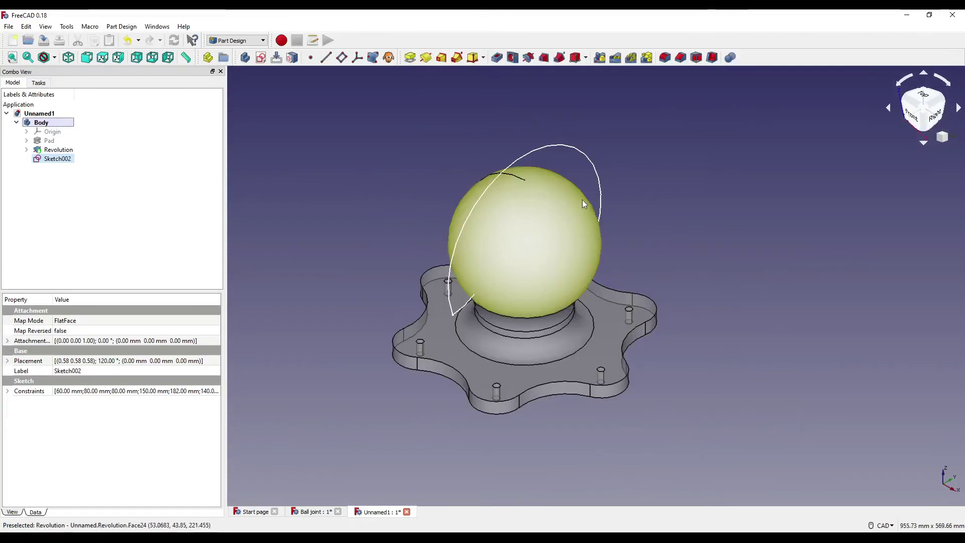
pyautogui.click(496, 57)
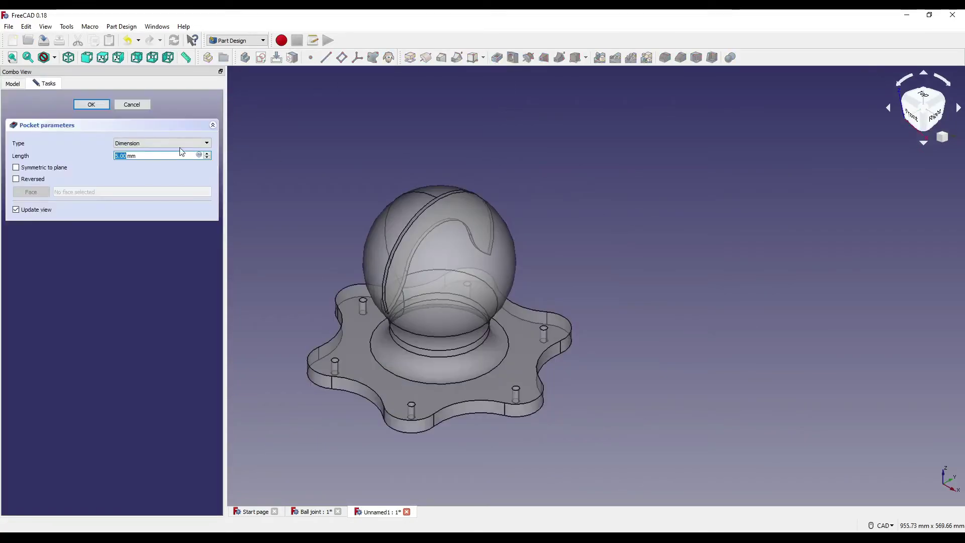
pyautogui.click(150, 143)
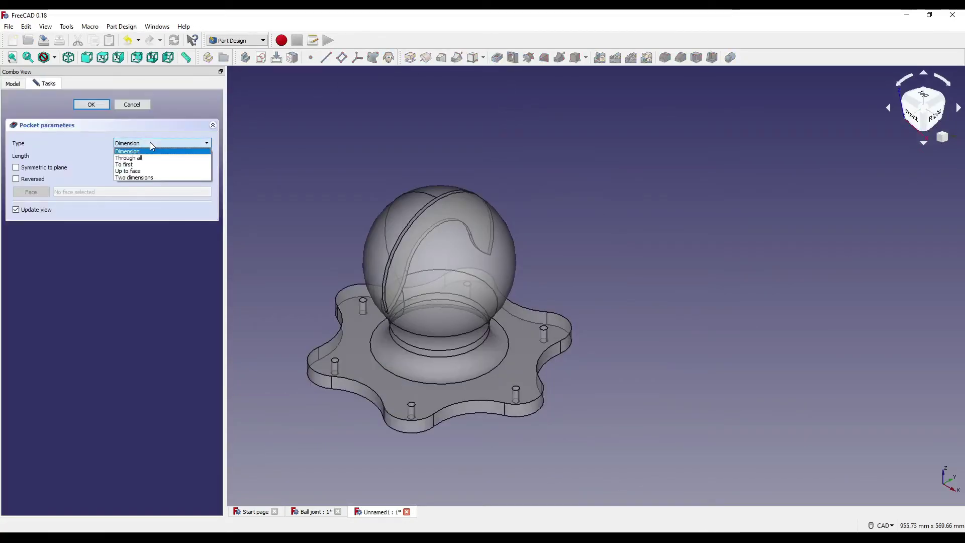
pyautogui.click(145, 178)
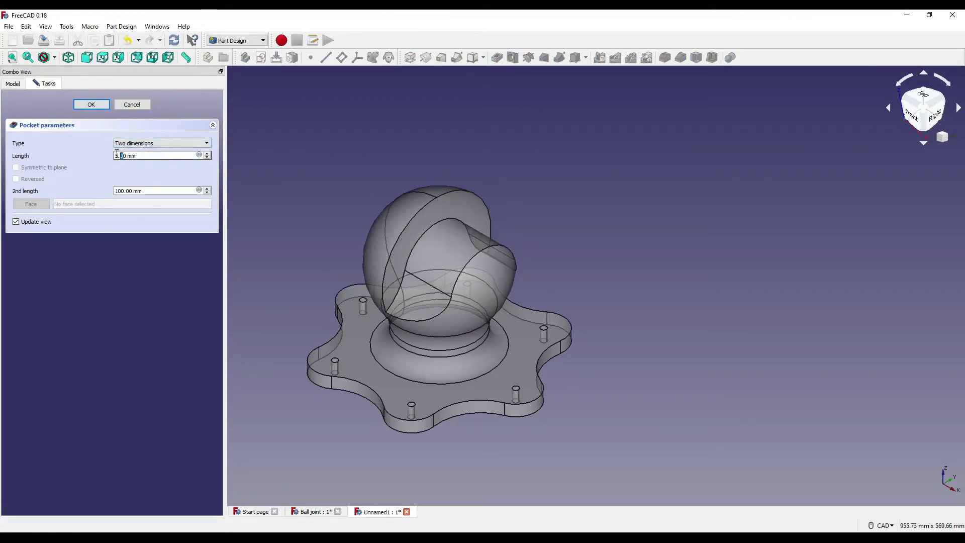
pyautogui.write('100')
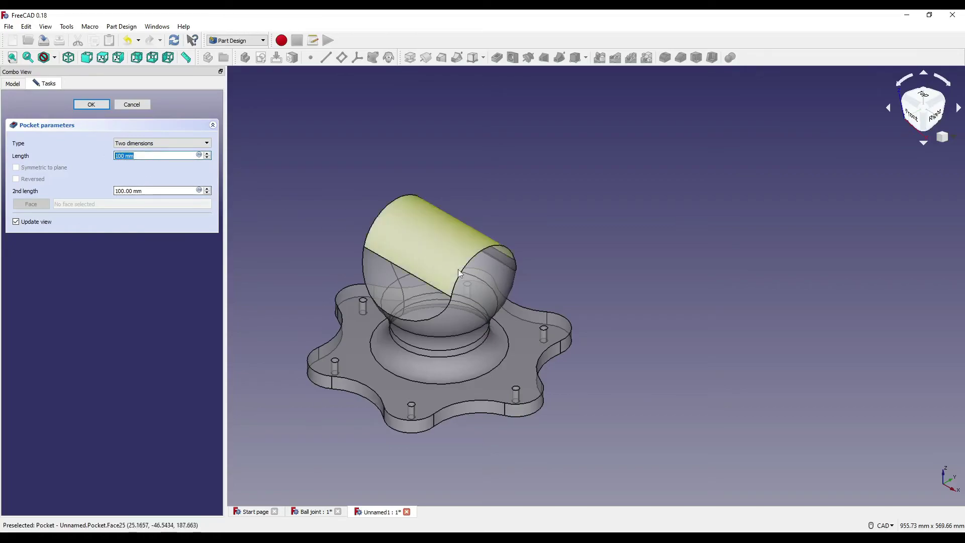
pyautogui.moveTo(459, 273); pyautogui.dragTo(554, 282, button='middle')
pyautogui.click(101, 105)
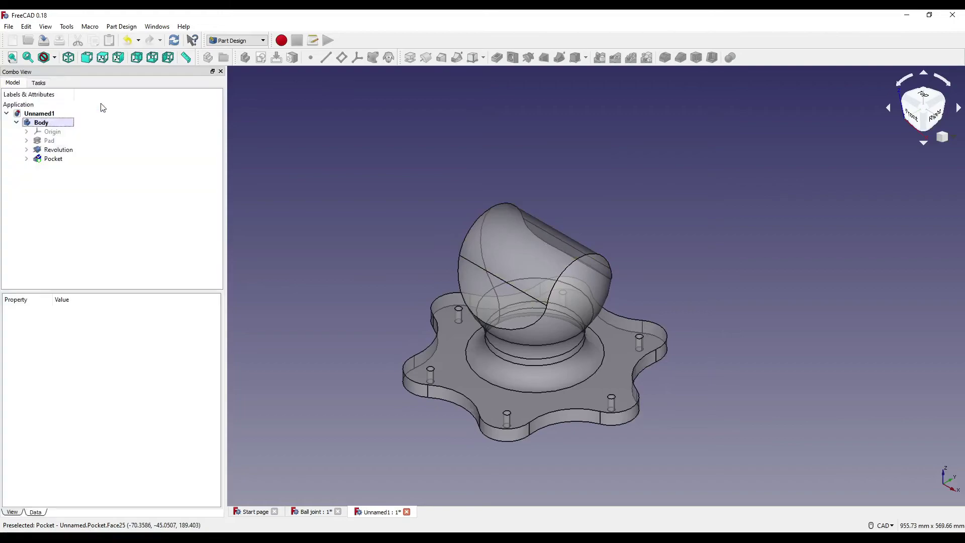
# Step: Make the whole body fully opaque through its display properties
pyautogui.rightClick(44, 123)
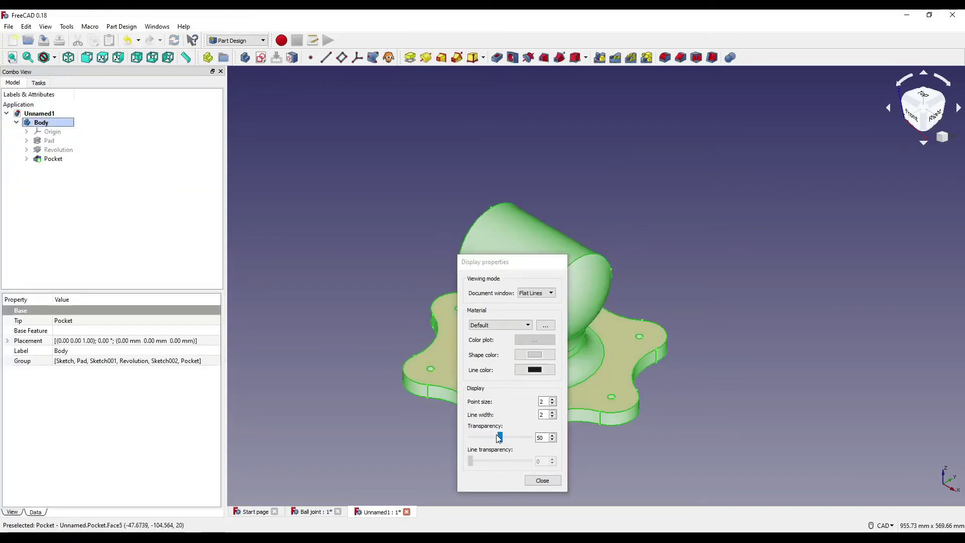
pyautogui.moveTo(500, 437); pyautogui.dragTo(363, 418)
pyautogui.click(542, 480)
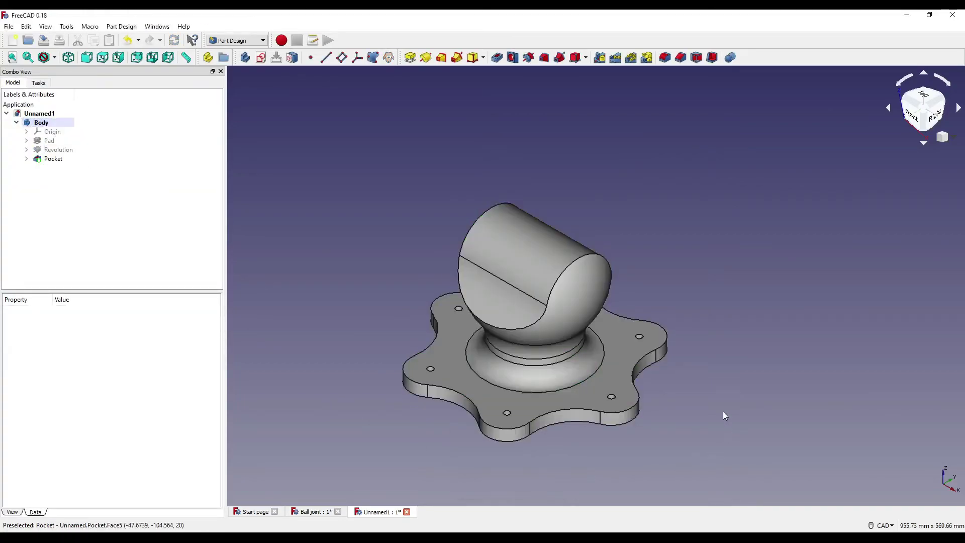
pyautogui.moveTo(722, 411); pyautogui.dragTo(687, 348, button='middle')
pyautogui.moveTo(619, 386); pyautogui.dragTo(595, 348, button='middle')
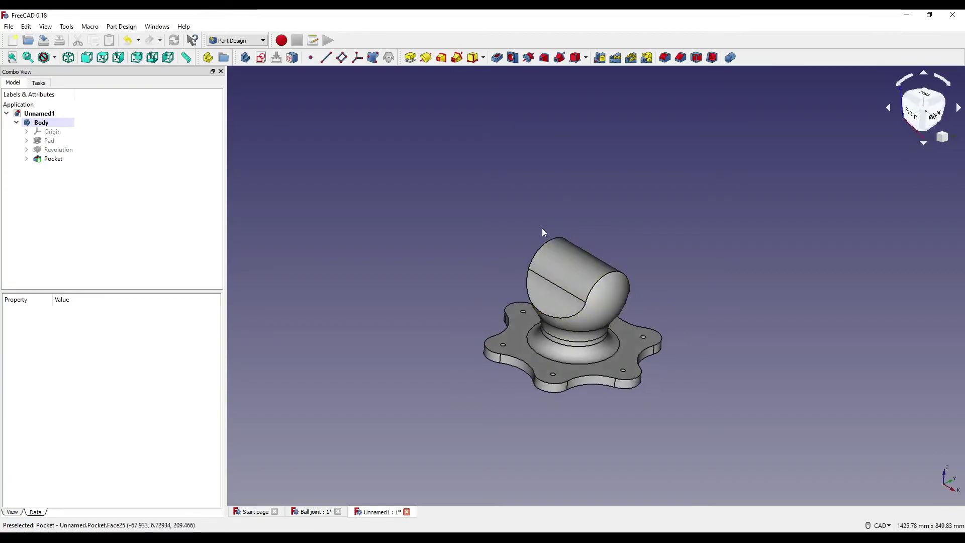
pyautogui.scroll(4, 580, 276)
pyautogui.scroll(-4, 627, 246)
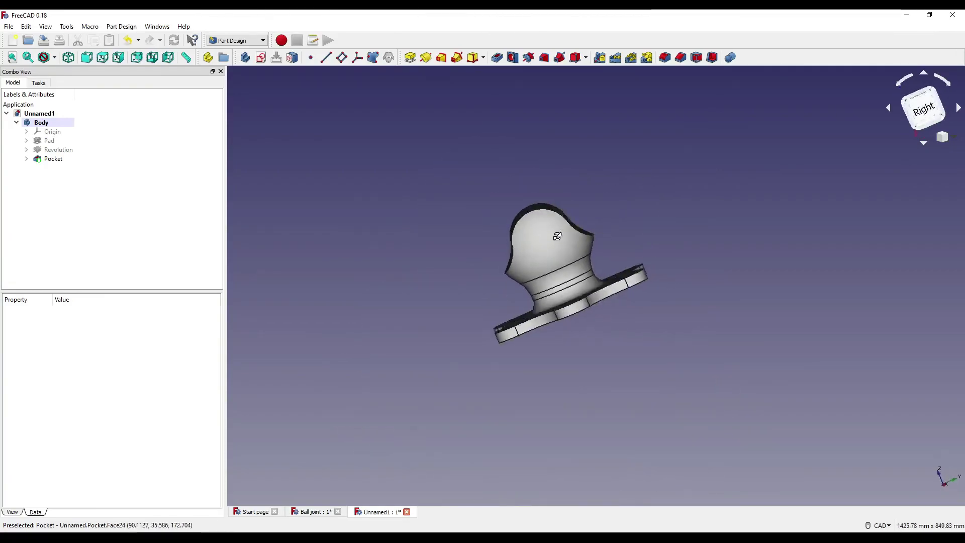